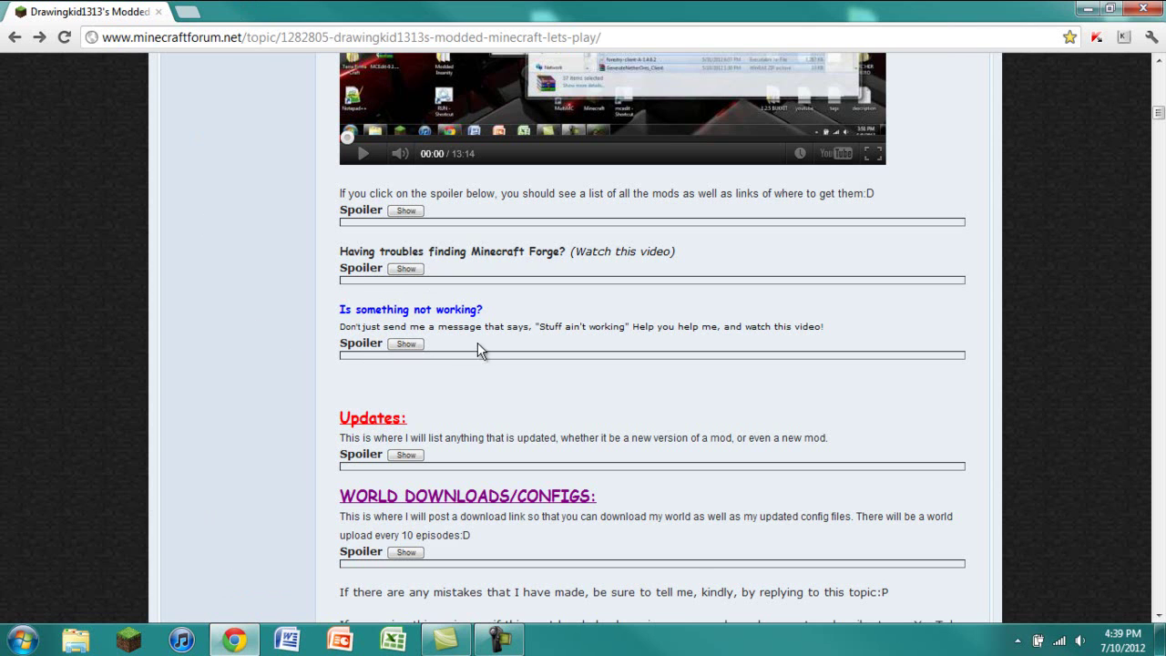
Reveal the hidden mod list on the forum page and review its Jar mods and mods Folder Mods sections.
left_click(406, 210)
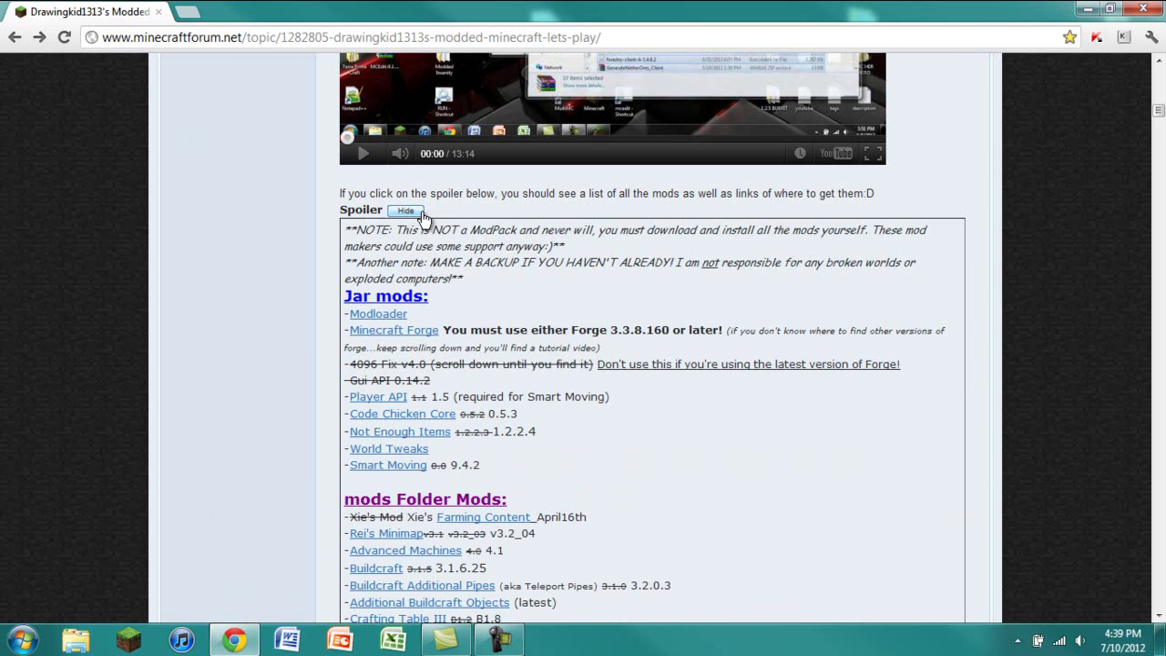
scroll(453, 285, "down", 1)
scroll(409, 141, "up", 3)
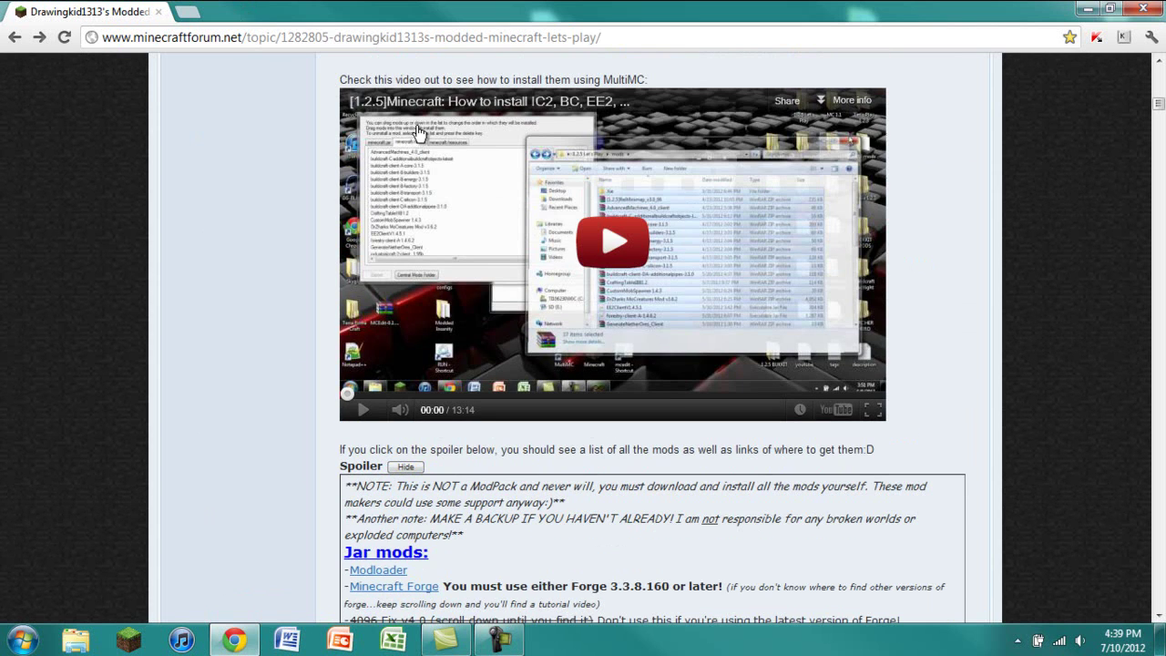
scroll(478, 223, "up", 1)
scroll(404, 265, "down", 3)
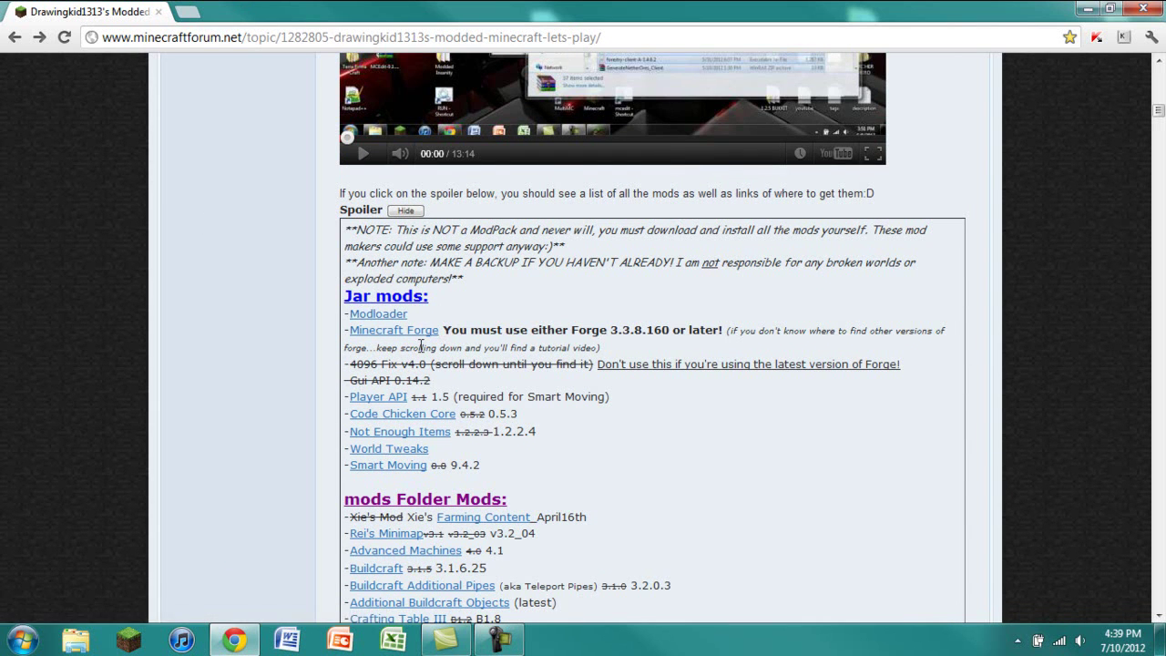
scroll(383, 317, "down", 2)
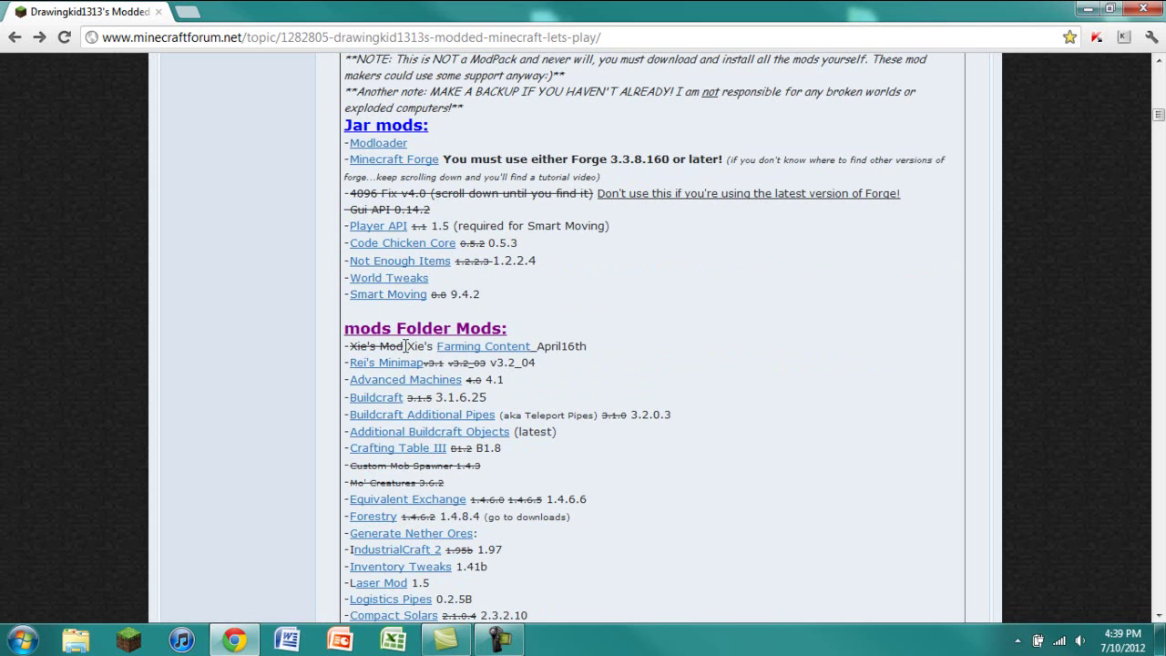
scroll(592, 337, "down", 1)
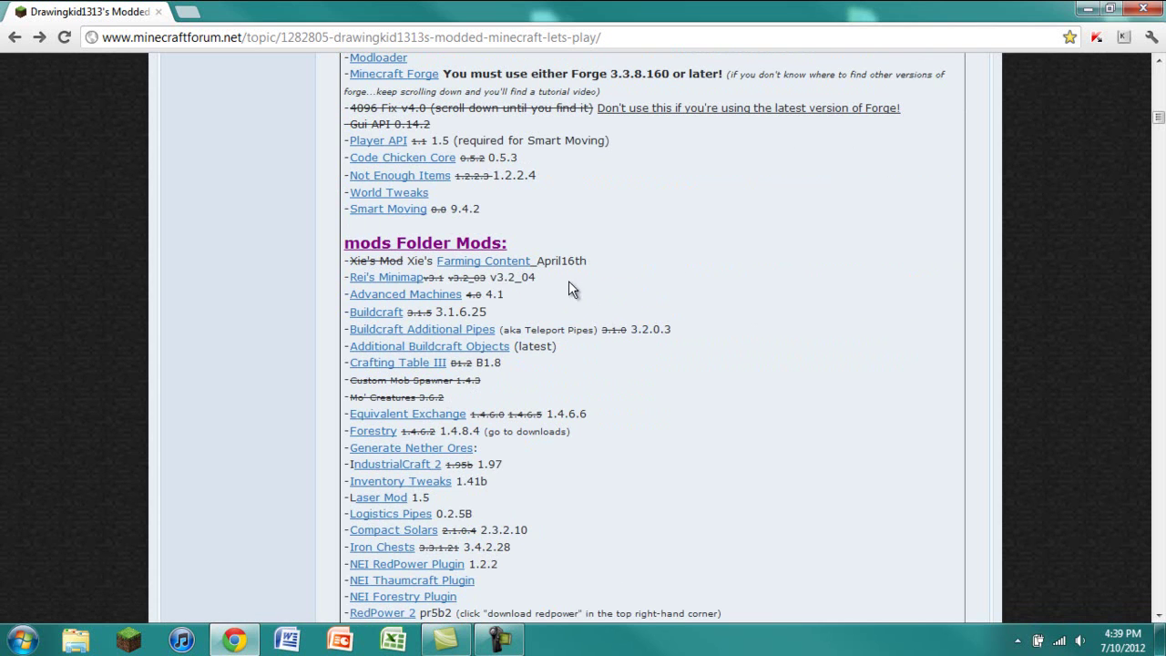
scroll(545, 278, "down", 1)
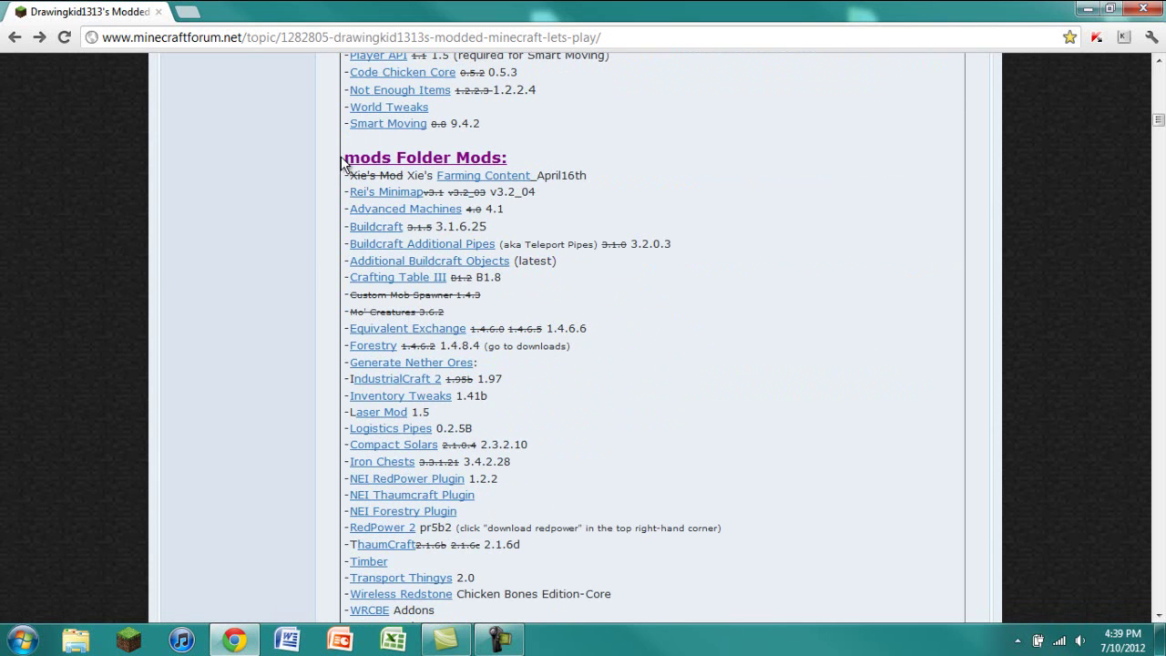
scroll(382, 428, "down", 6)
scroll(531, 276, "up", 6)
scroll(531, 276, "up", 1)
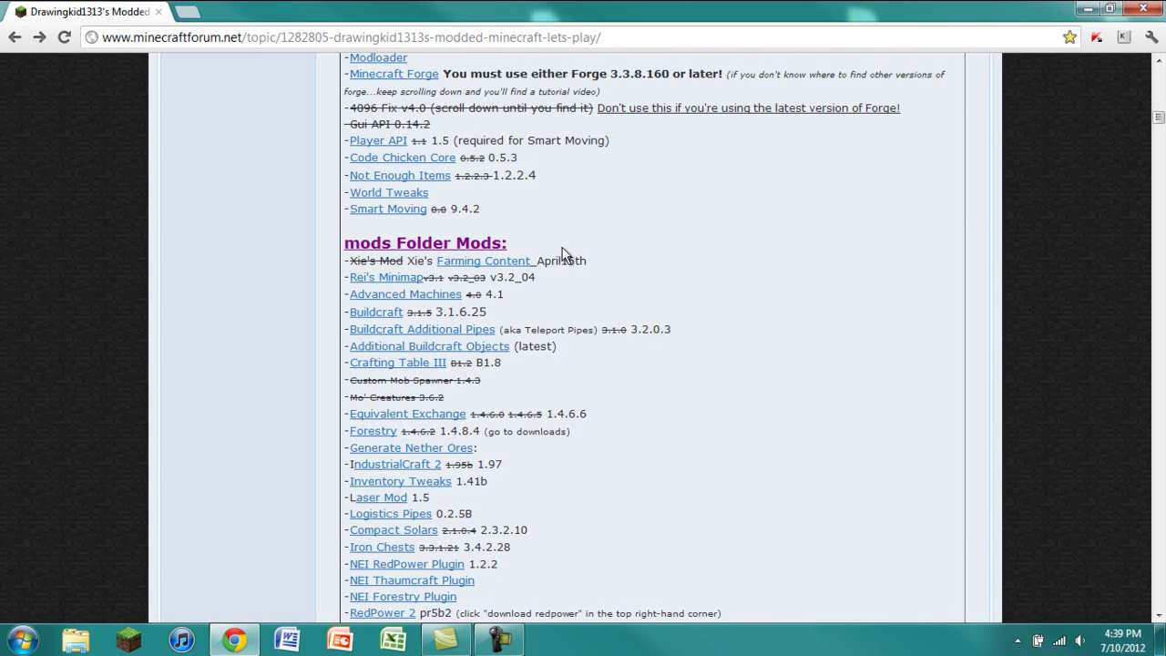
scroll(600, 224, "up", 3)
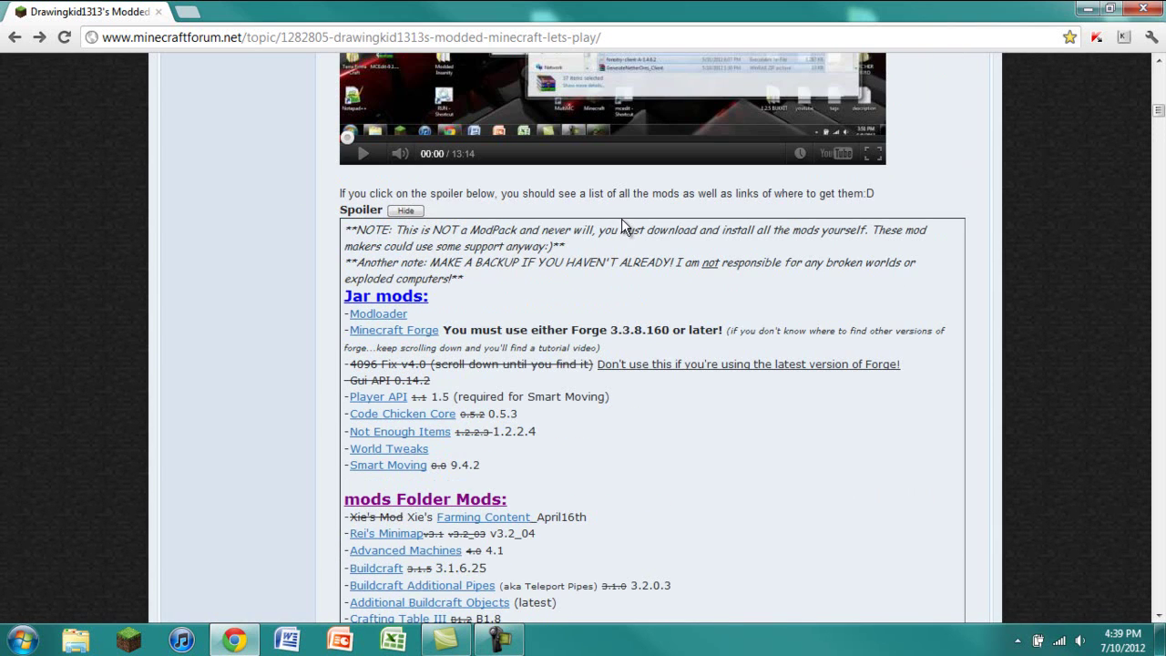
Minimize the browser and open the Roaming folder by searching for %appdata%.
left_click(1087, 9)
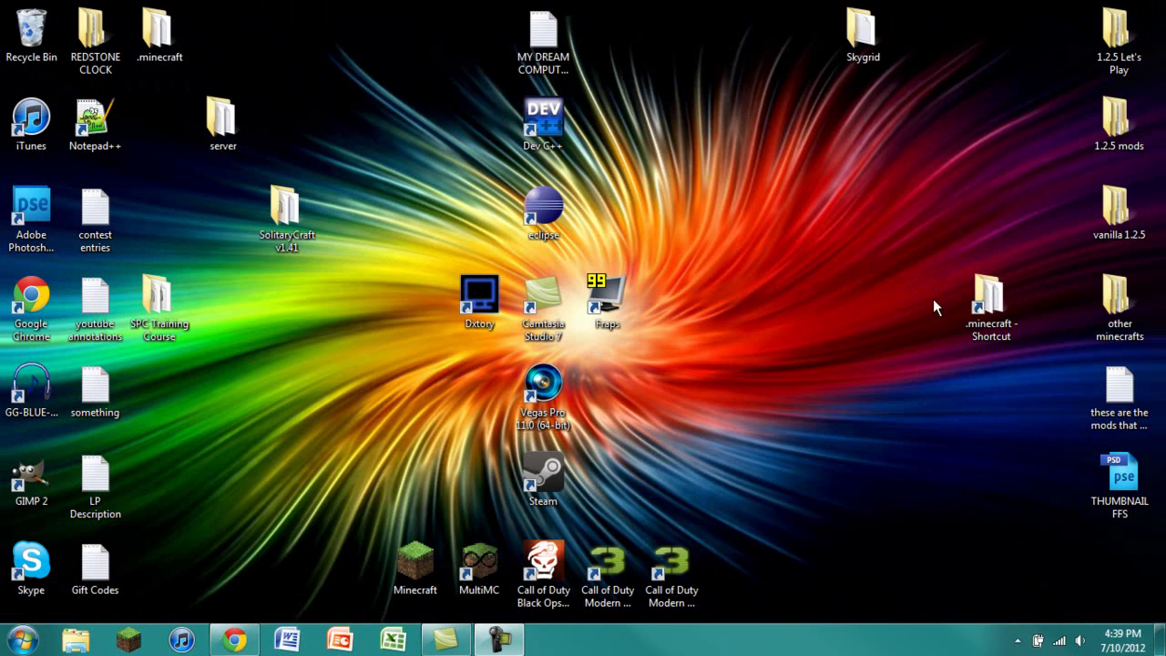
left_click_drag(1052, 376, 957, 270)
left_click_drag(1057, 428, 1002, 310)
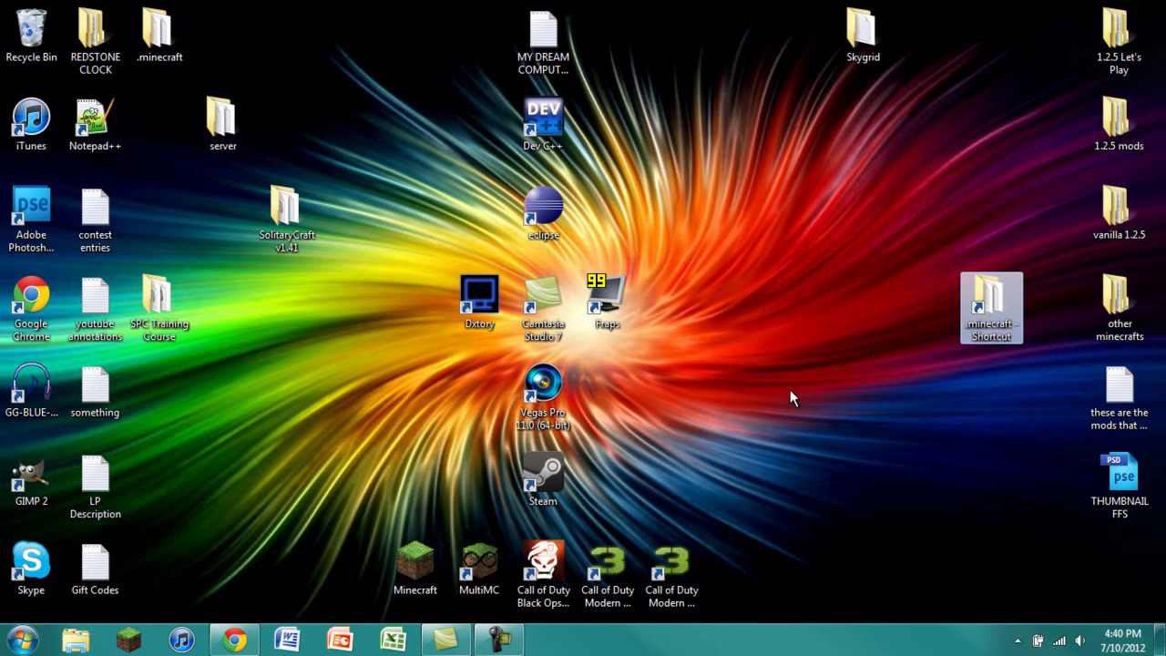
key("super")
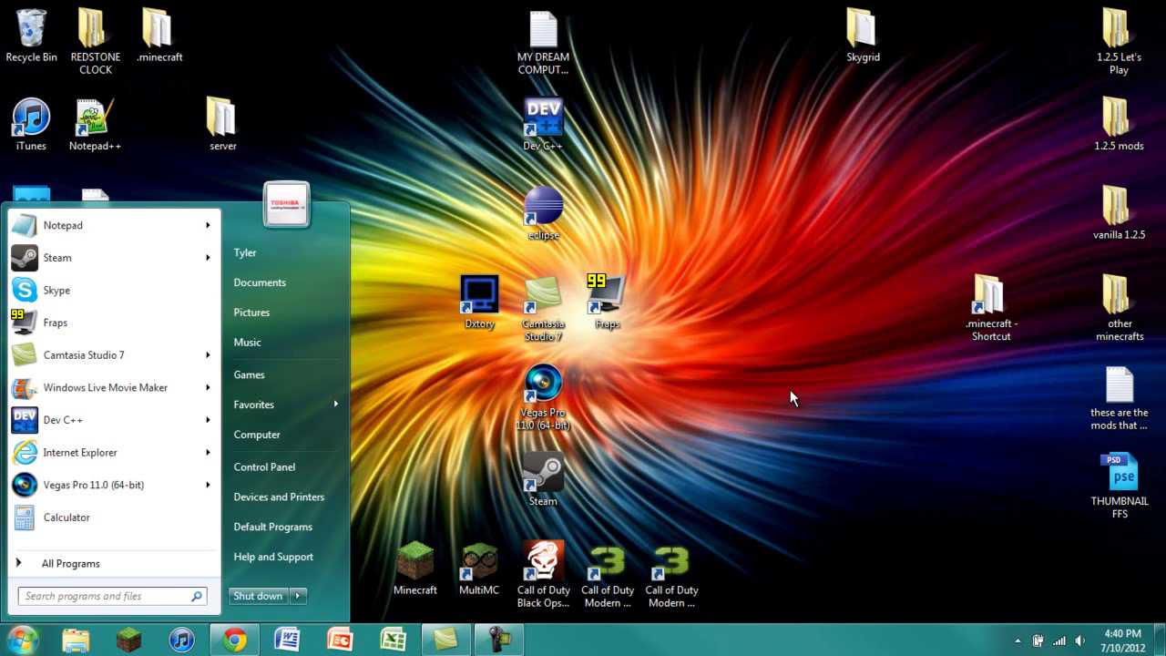
type("%appdata%")
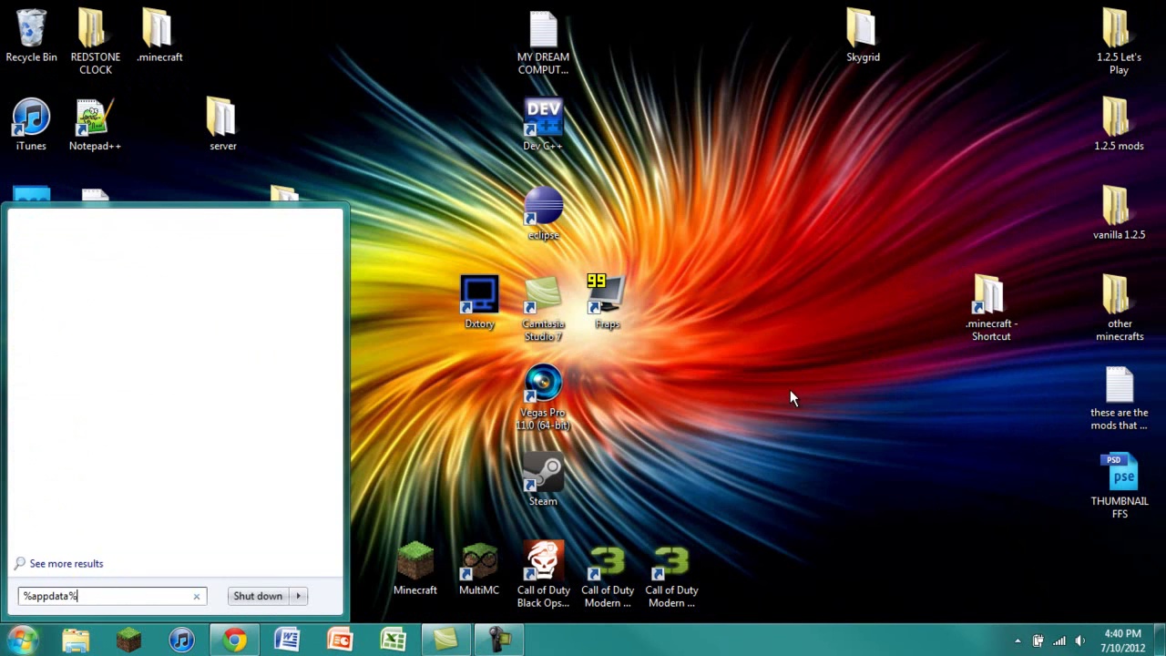
key("Return")
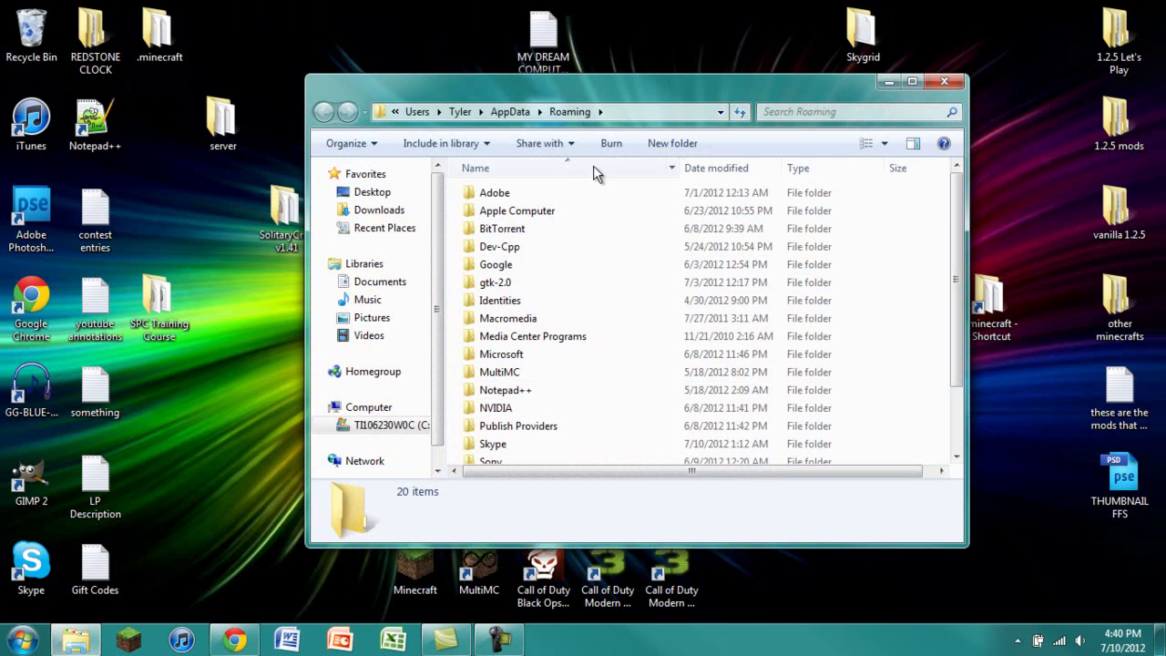
left_click_drag(620, 88, 539, 68)
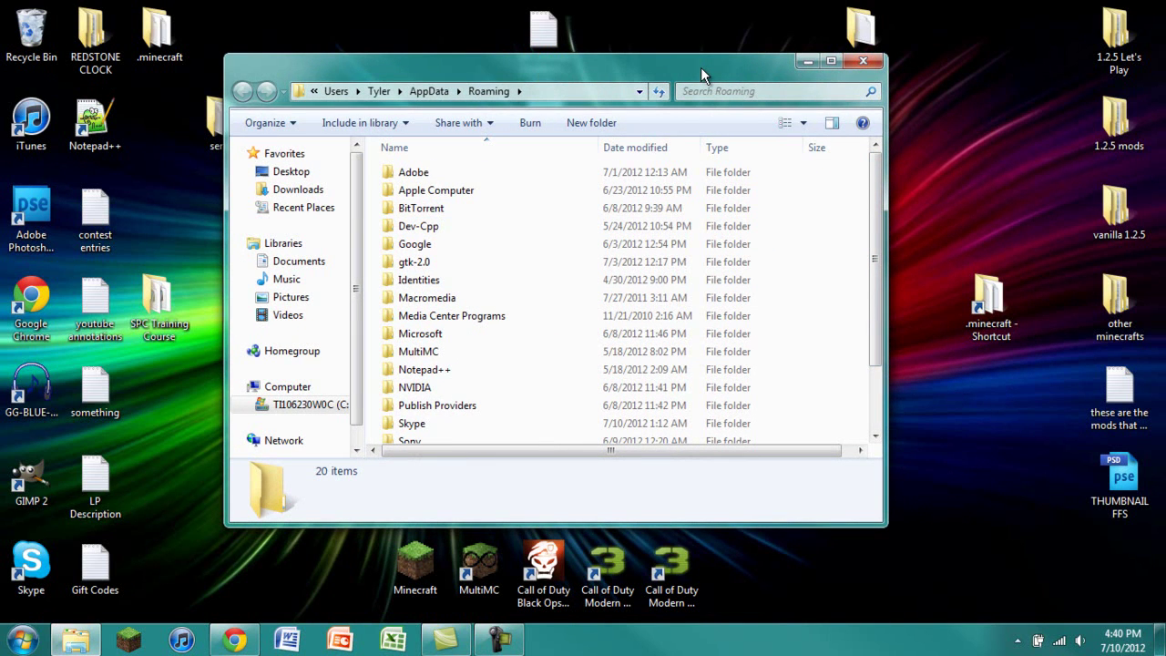
Copy the .minecraft folder from the desktop folder vanilla 1.2.5 into Roaming and open the copy.
key("ctrl+v")
left_click(1104, 202)
double_click(1104, 202)
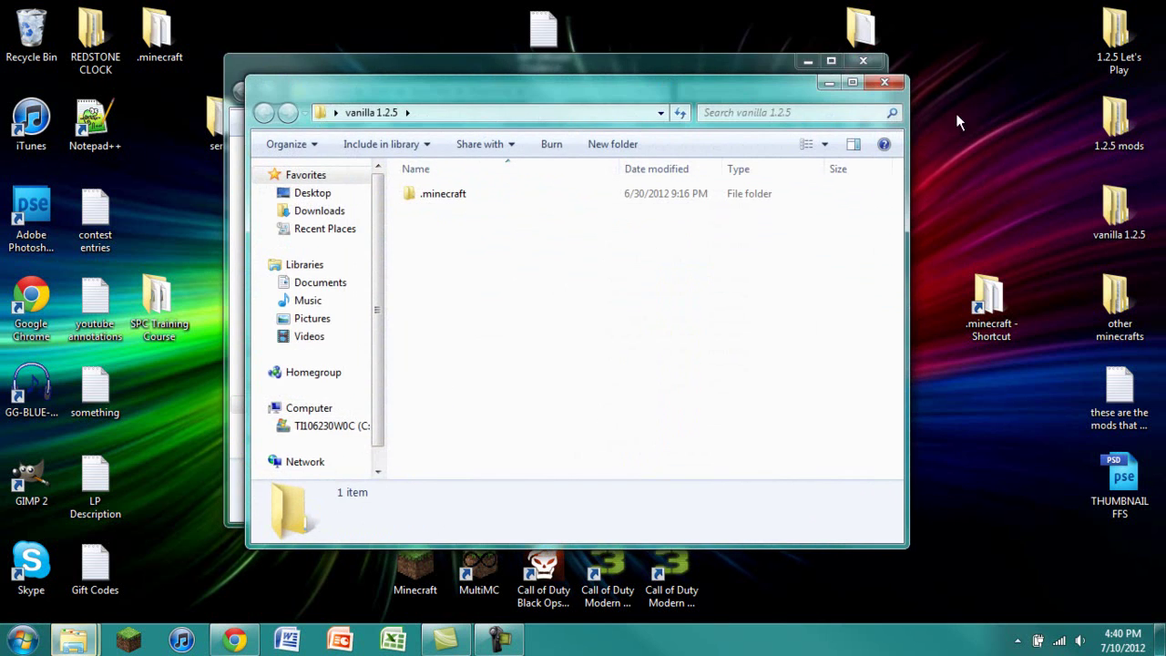
left_click(886, 71)
double_click(421, 173)
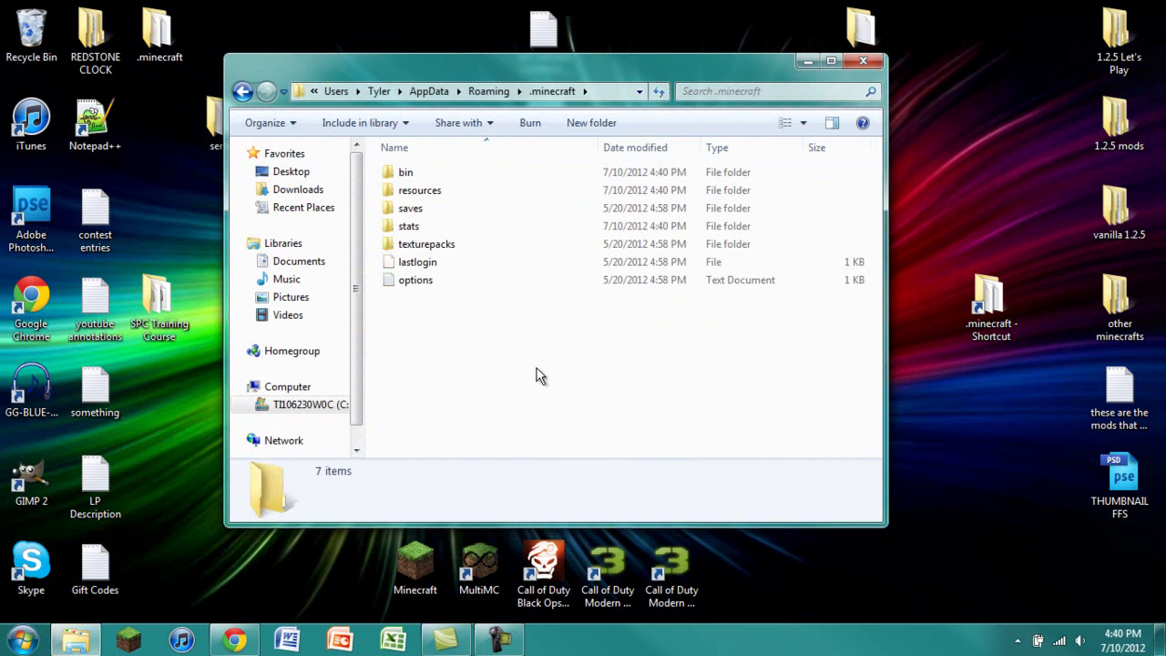
Go into the bin folder of .minecraft and open the minecraft jar file with WinRAR archiver.
left_click_drag(536, 368, 419, 173)
left_click(609, 450)
double_click(404, 173)
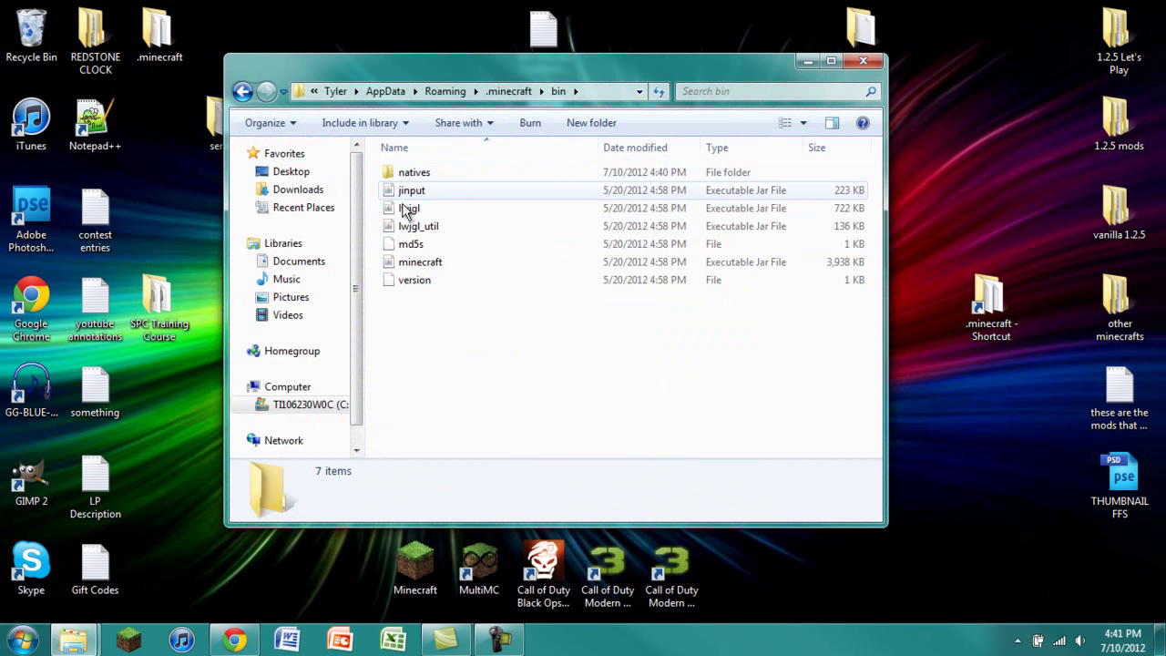
right_click(390, 263)
mouse_move(441, 330)
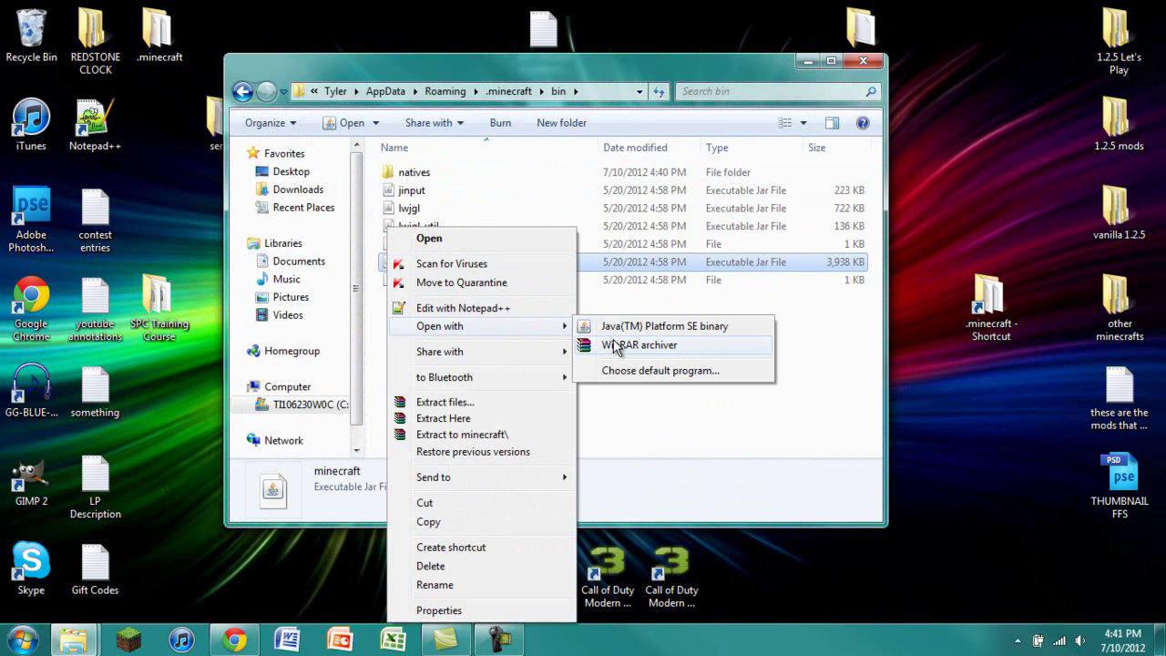
left_click(616, 347)
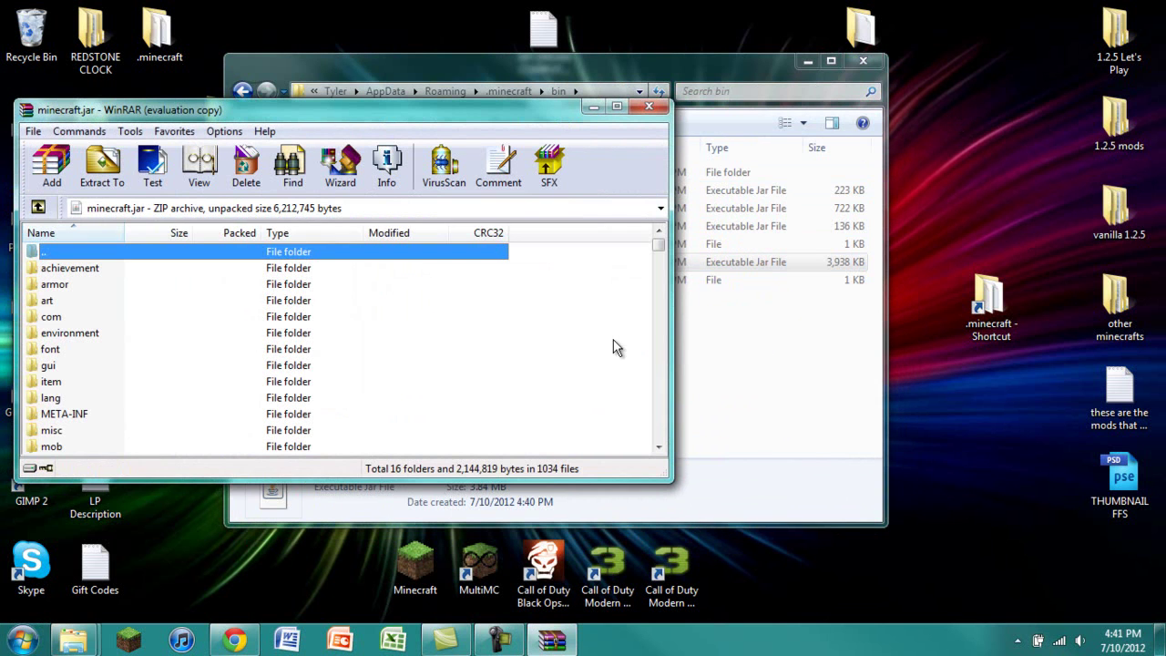
Delete the META-INF folder from minecraft.jar.
left_click(401, 308)
left_click(47, 398)
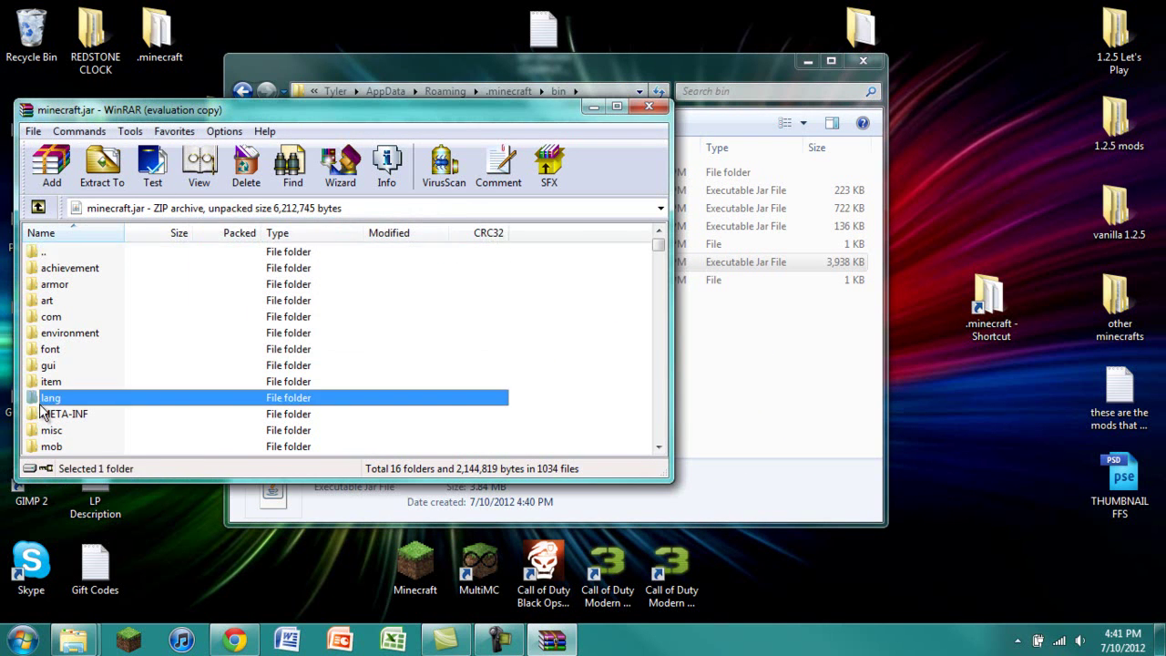
left_click(50, 415)
key("Delete")
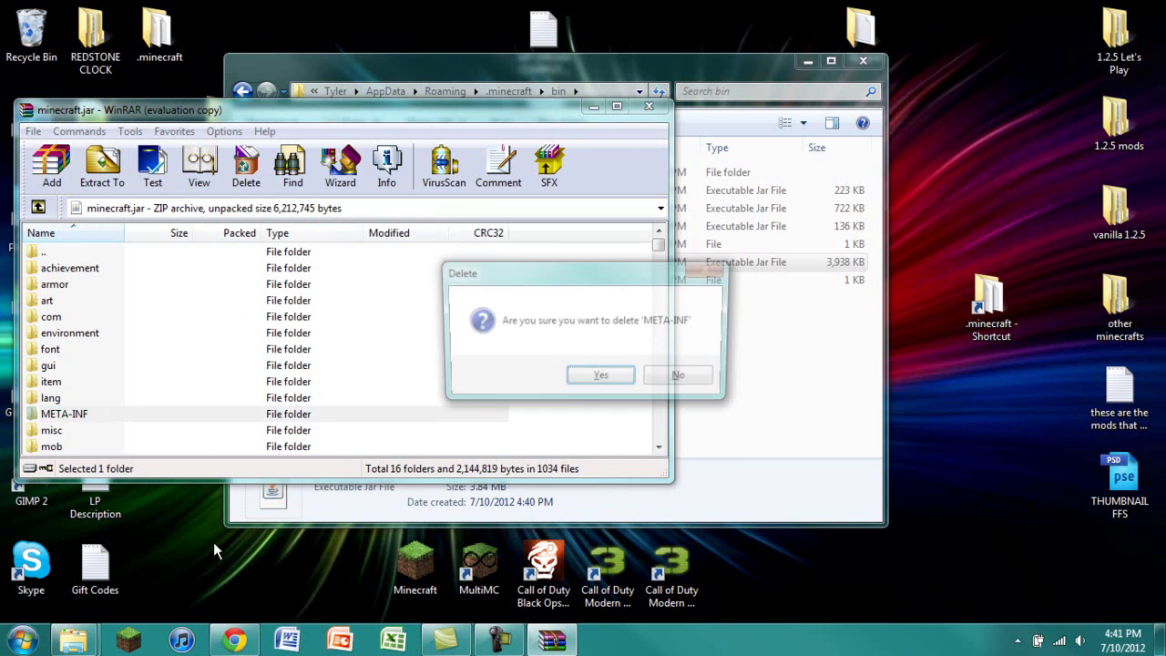
key("Return")
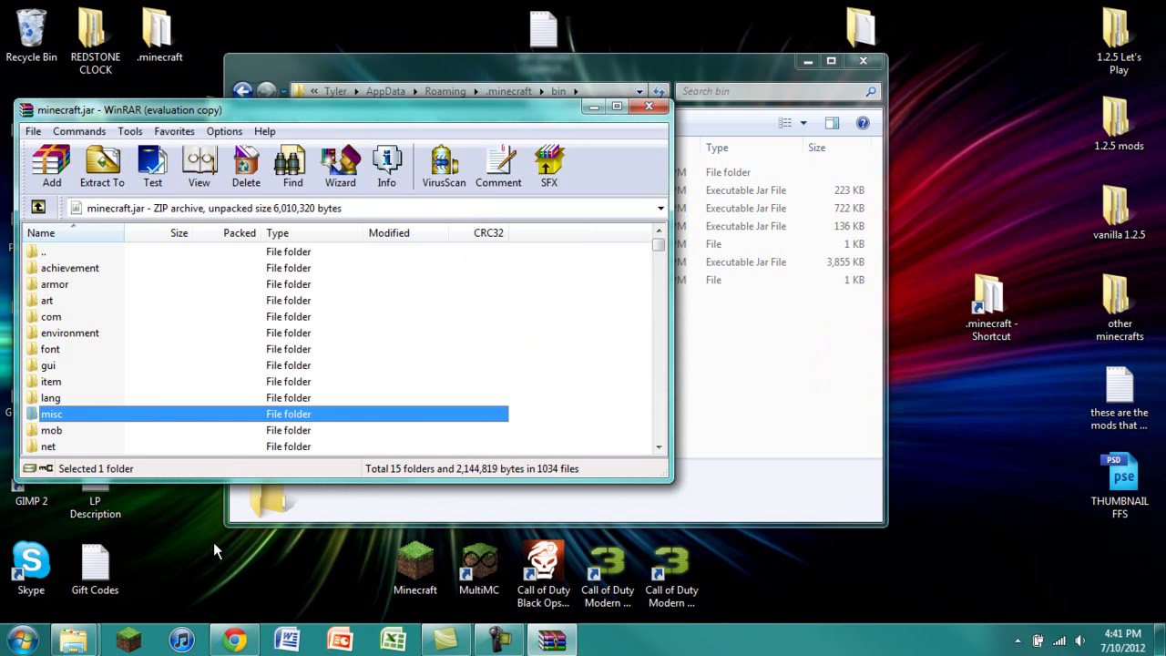
Bring up the jar folder from Downloads, close the bin folder window and place the jar folder beside the minecraft.jar archive.
left_click(766, 490)
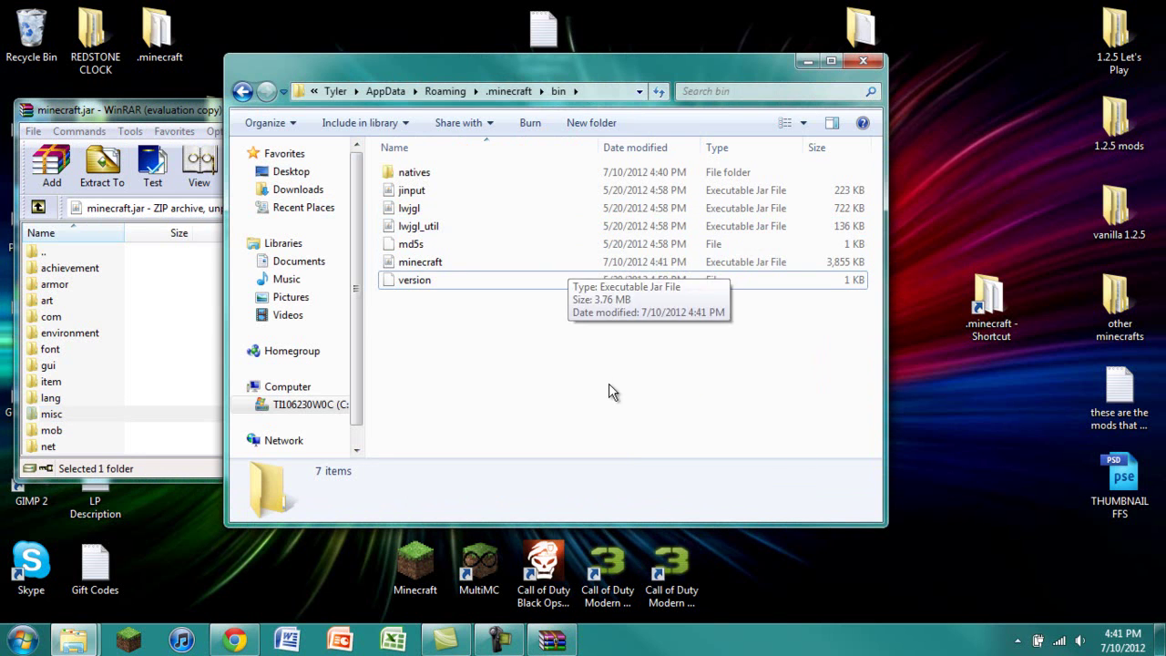
mouse_move(75, 646)
left_click(312, 465)
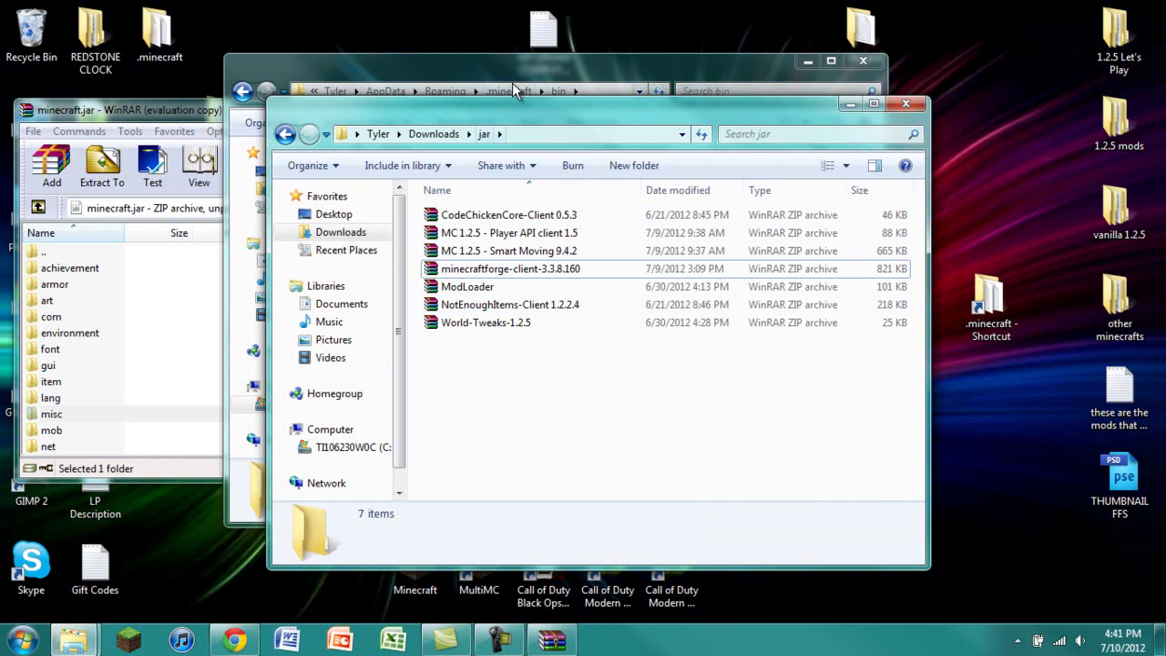
left_click_drag(521, 67, 606, 67)
left_click(889, 60)
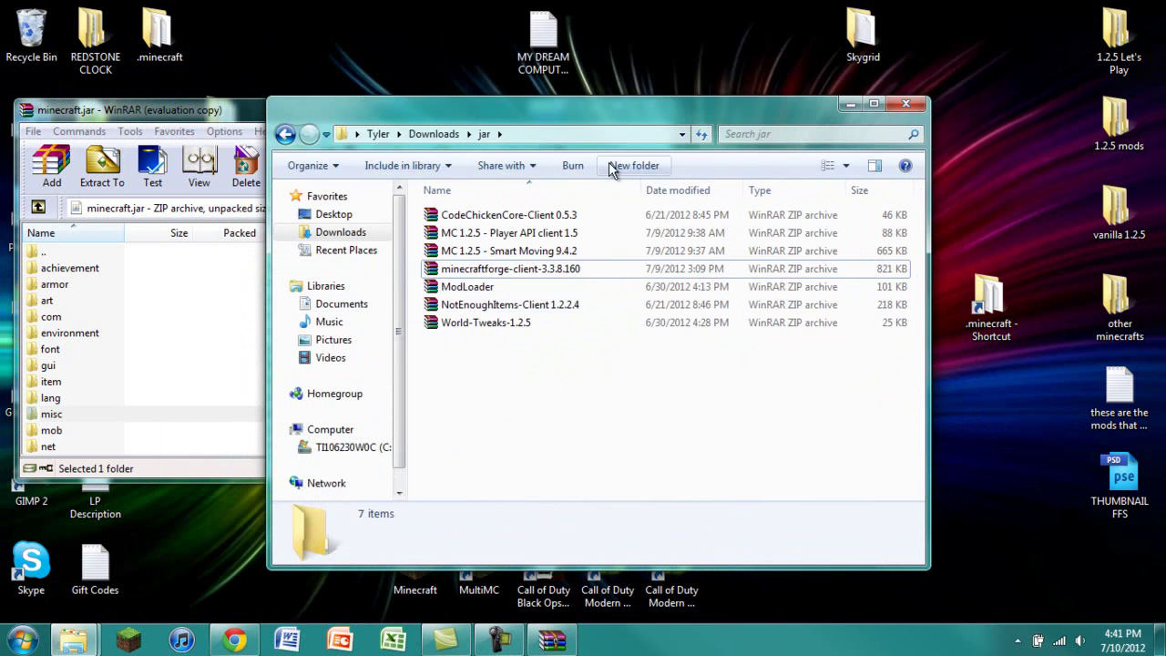
left_click_drag(551, 118, 773, 104)
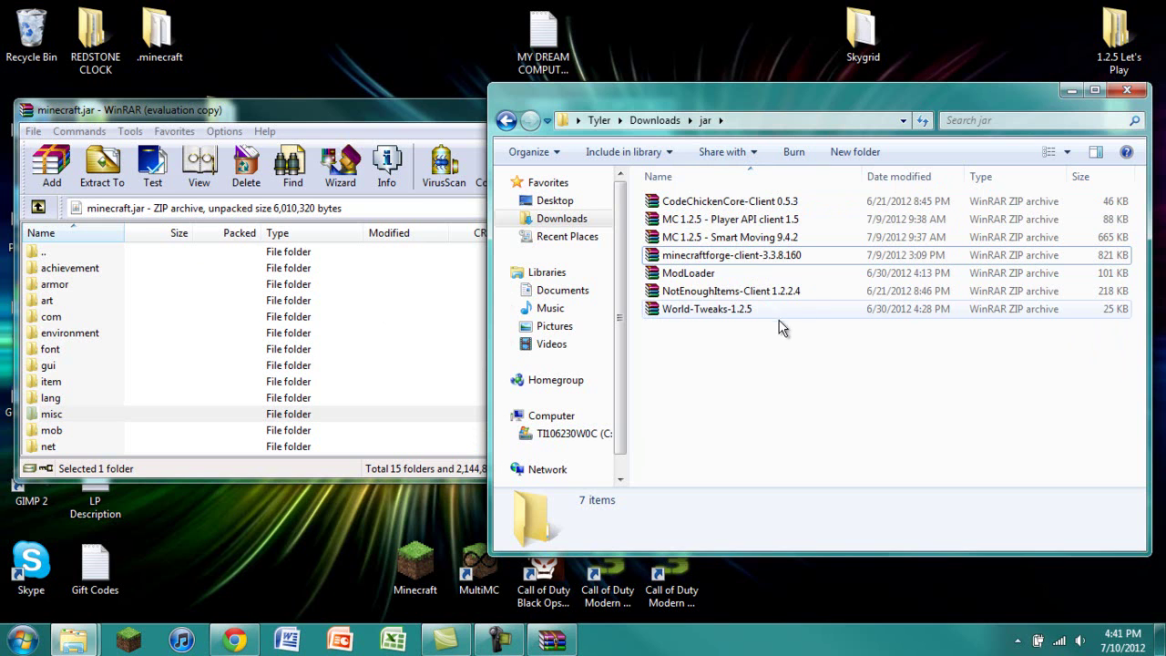
left_click(663, 275)
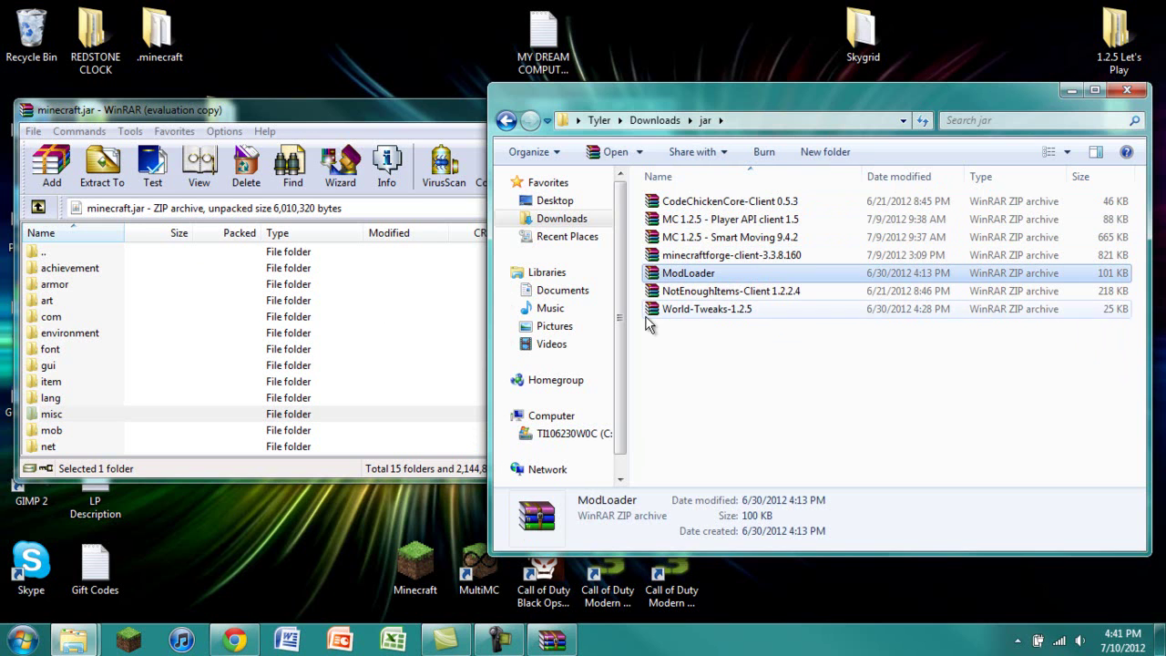
left_click(689, 364)
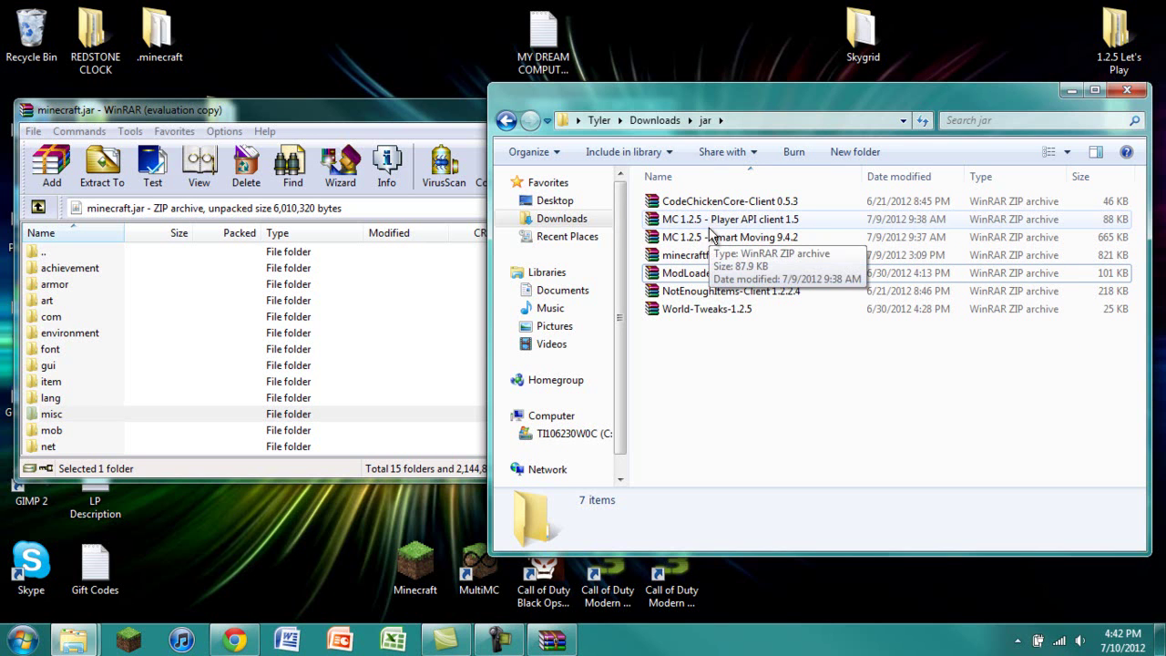
left_click(706, 238)
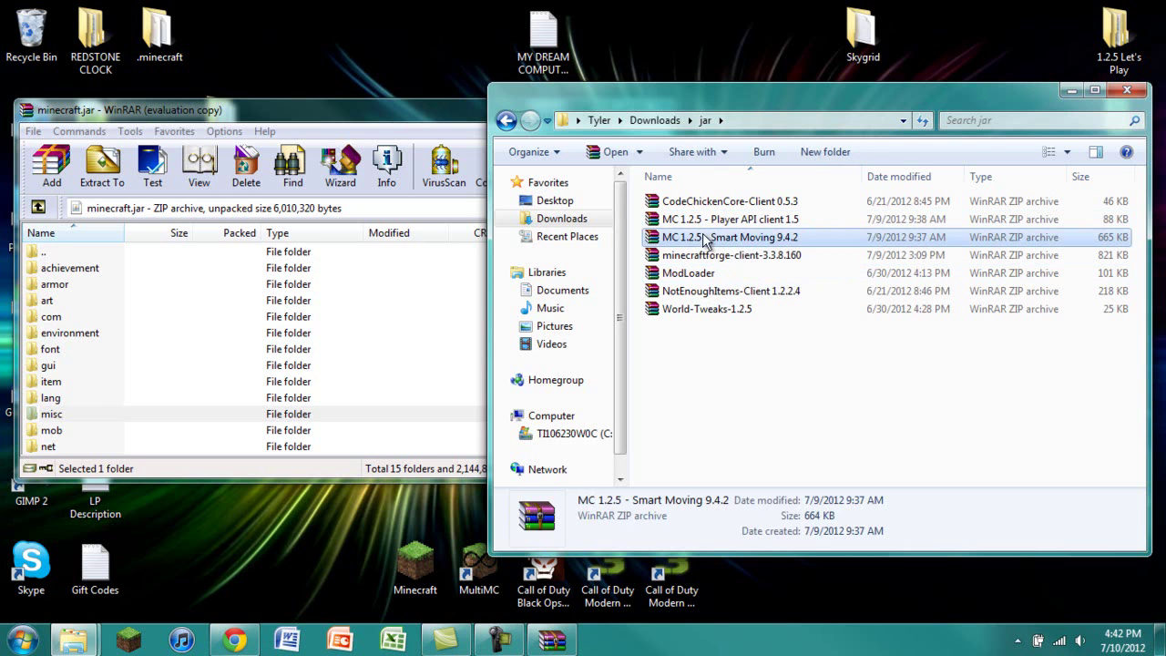
left_click(705, 361)
Open every mod archive in the jar folder except Smart Moving 9.4.2 together in WinRAR and dismiss the licence reminder.
left_click(674, 274)
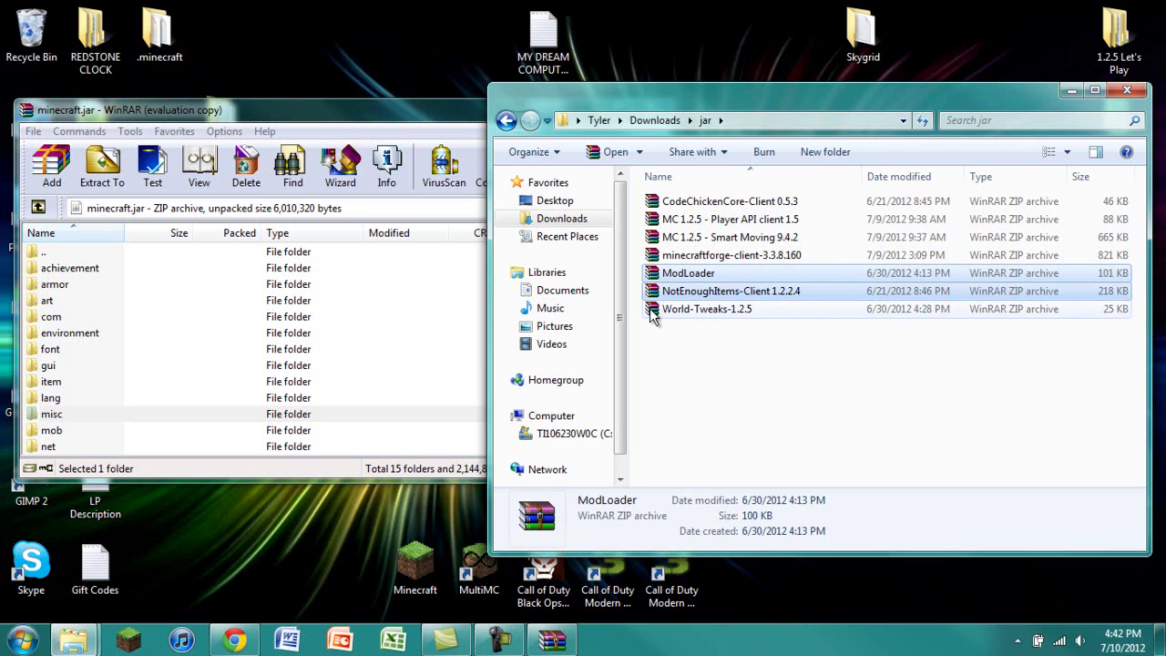
left_click(652, 291, "ctrl")
left_click(652, 309, "ctrl")
left_click(653, 255, "ctrl")
left_click(652, 219, "ctrl")
left_click(652, 202, "ctrl")
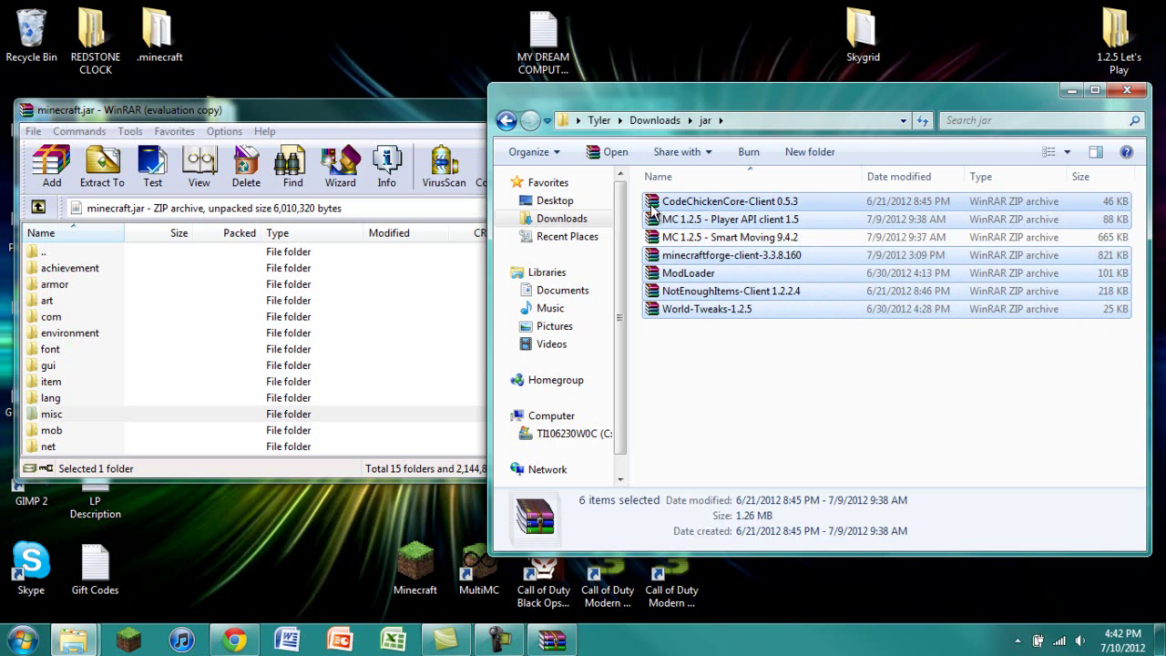
double_click(662, 209)
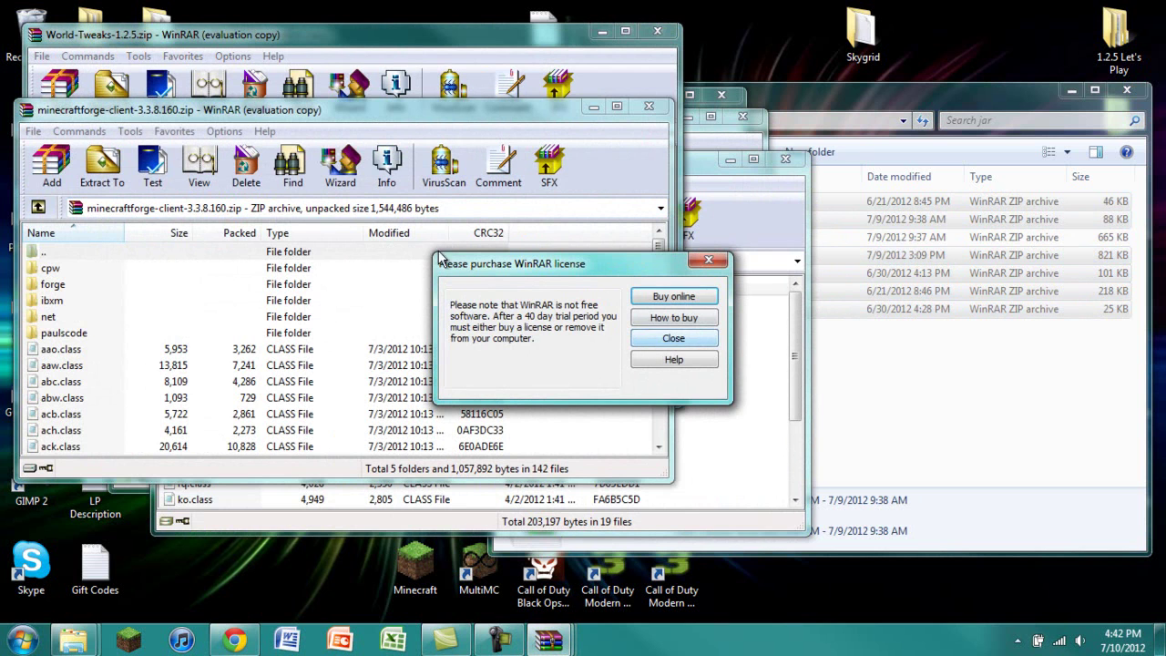
left_click(663, 344)
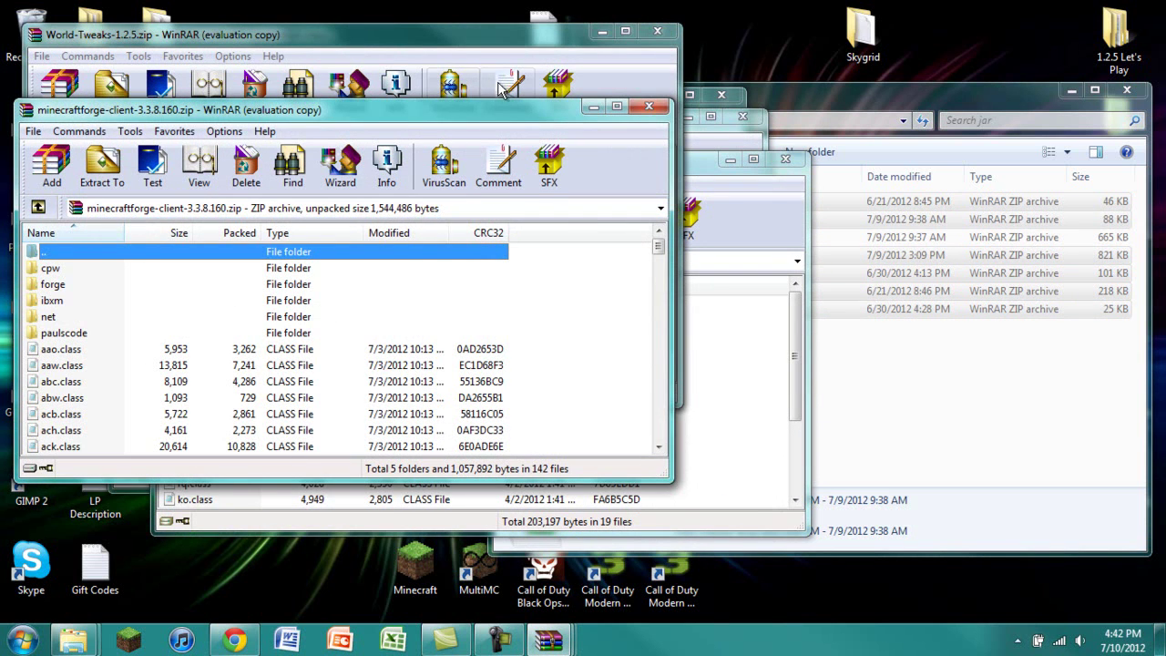
Move the overlapping mod archive windows aside so the minecraft.jar archive window is uncovered.
left_click_drag(389, 104, 680, 133)
left_click_drag(435, 41, 727, 65)
left_click_drag(333, 41, 638, 123)
left_click_drag(73, 110, 0, 114)
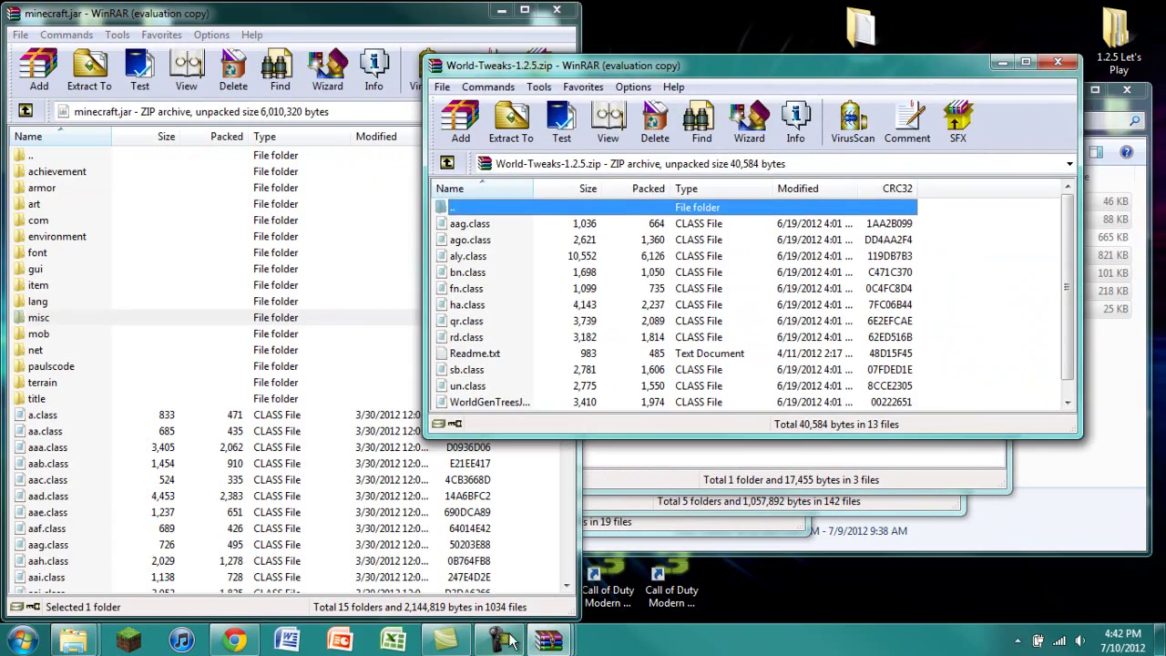
Add all files from ModLoader.zip to minecraft.jar with the default archive settings and close the ModLoader archive.
mouse_move(548, 640)
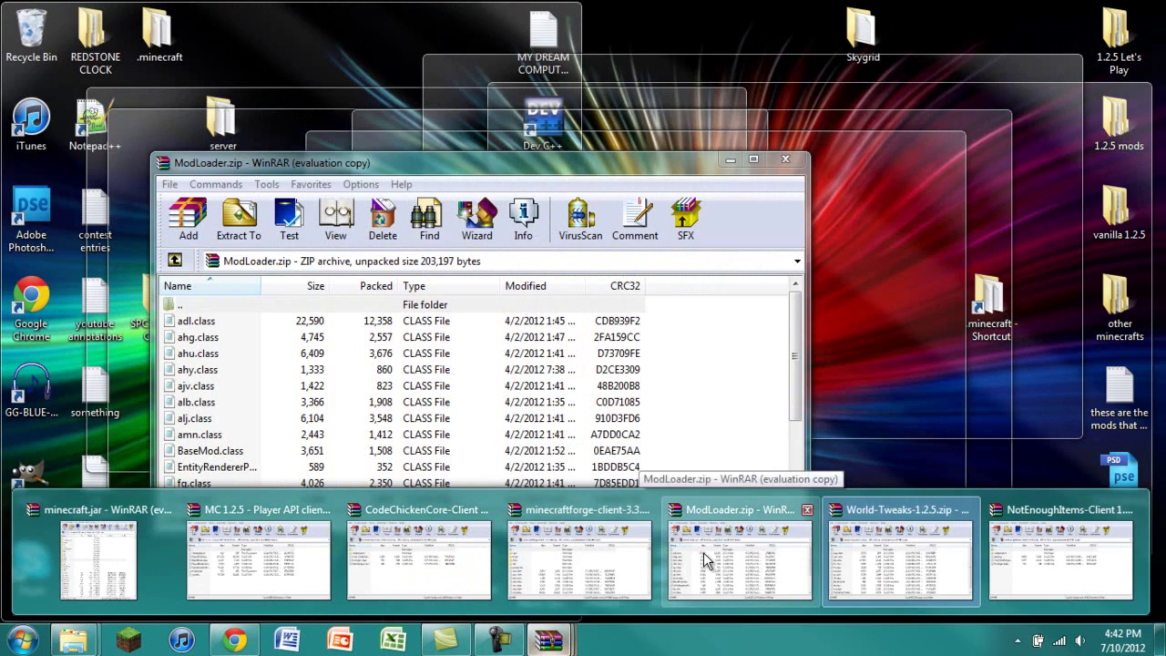
left_click(703, 552)
left_click_drag(456, 164, 724, 118)
left_click_drag(929, 273, 557, 513)
left_click_drag(464, 326, 314, 292)
left_click(282, 468)
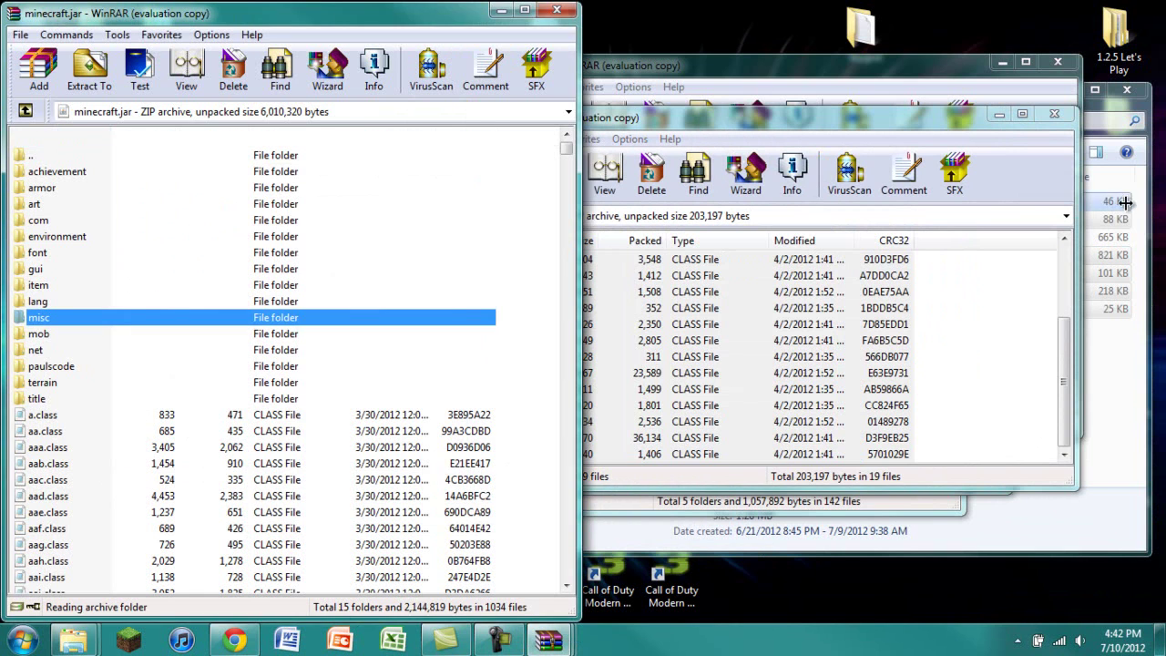
left_click(964, 120)
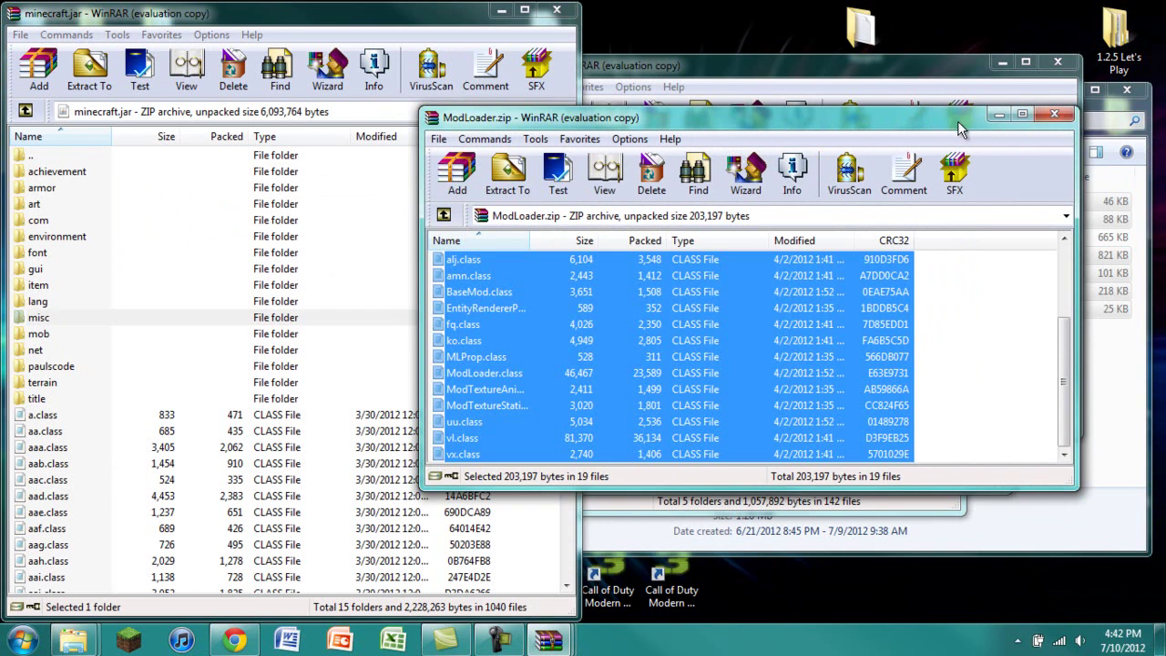
left_click(1066, 117)
Add all folders and files from minecraftforge-client-3.3.8.160.zip to minecraft.jar and close the Forge archive.
left_click(839, 86)
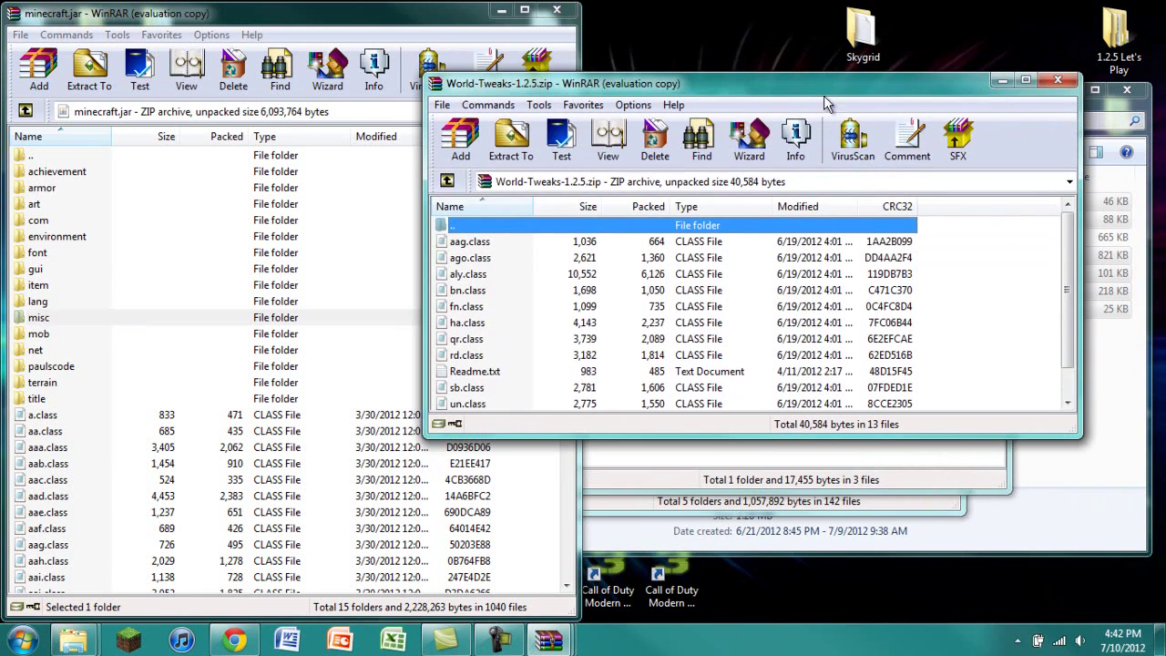
mouse_move(549, 640)
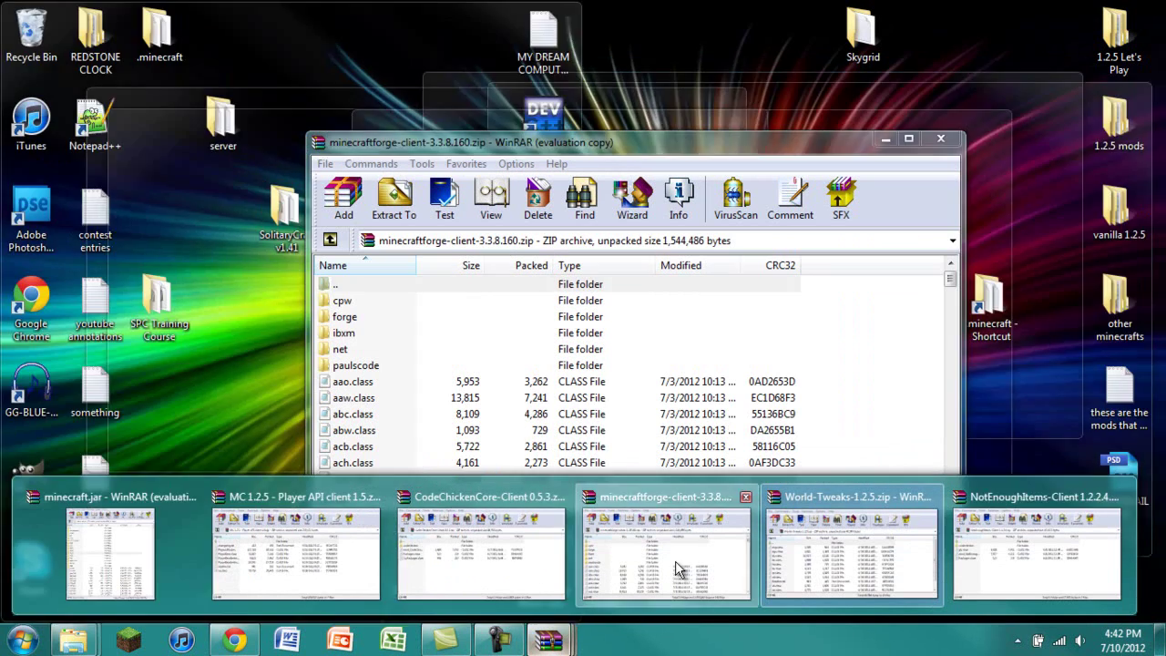
left_click(738, 558)
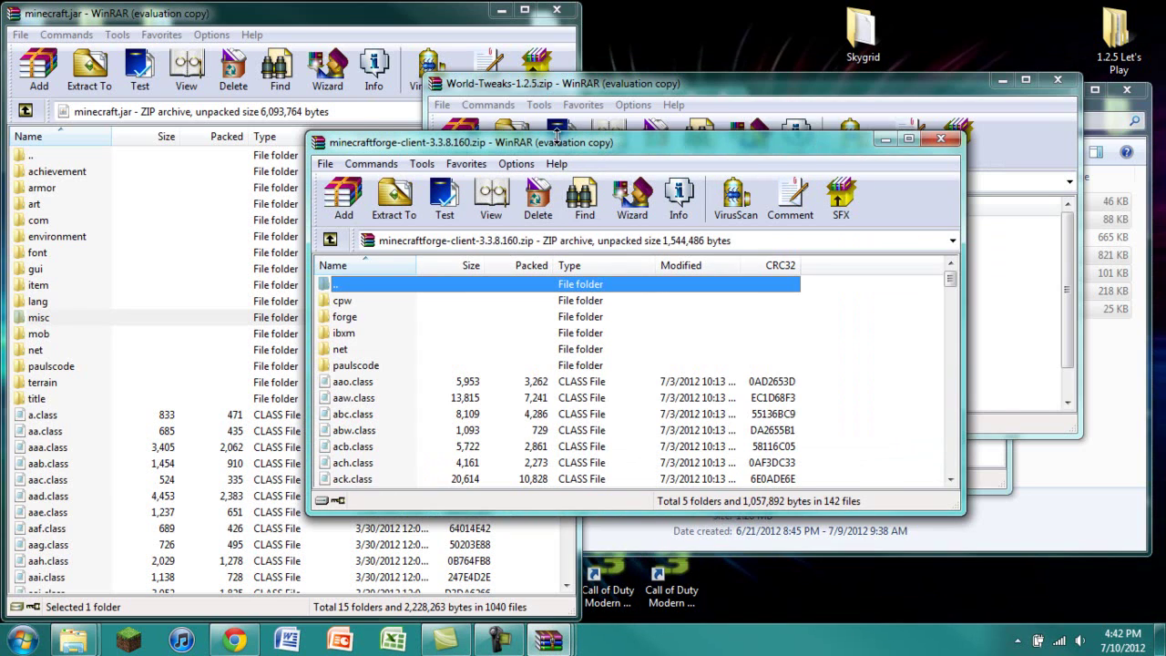
left_click_drag(623, 155, 688, 137)
left_click_drag(868, 283, 770, 479)
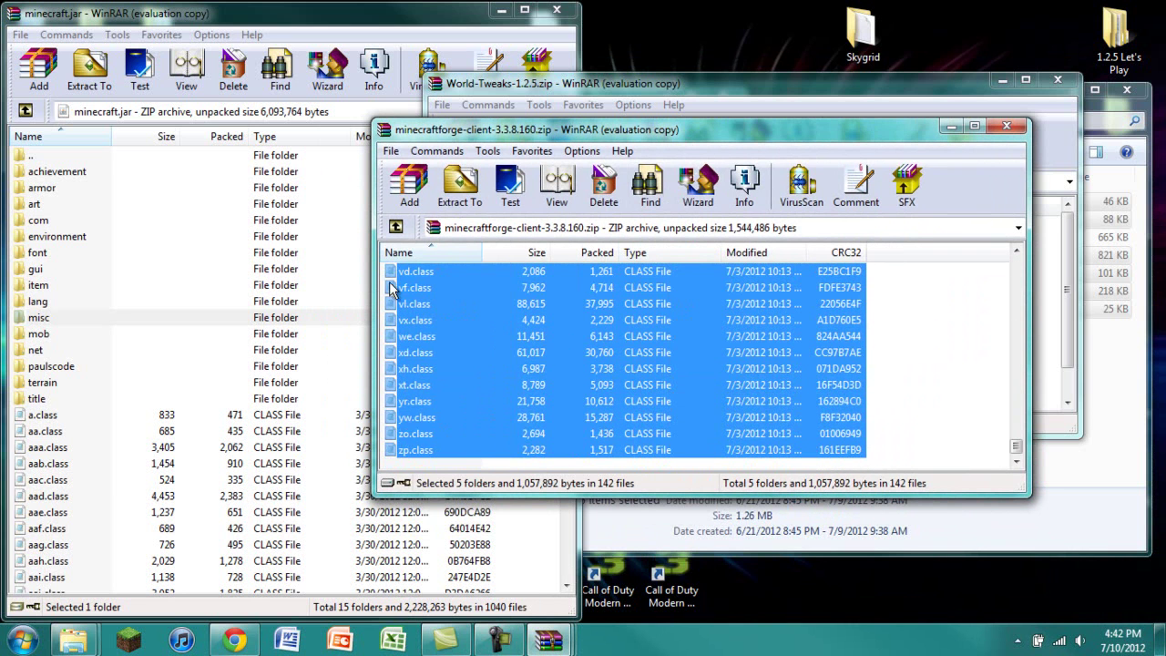
left_click_drag(296, 290, 296, 290)
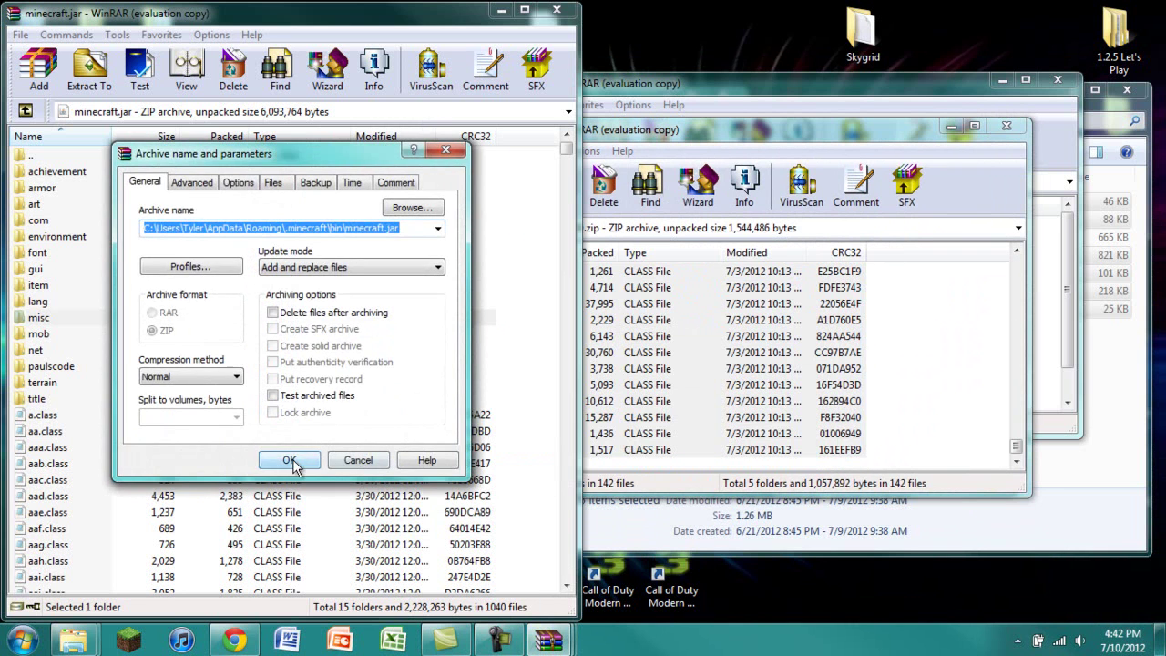
left_click(294, 461)
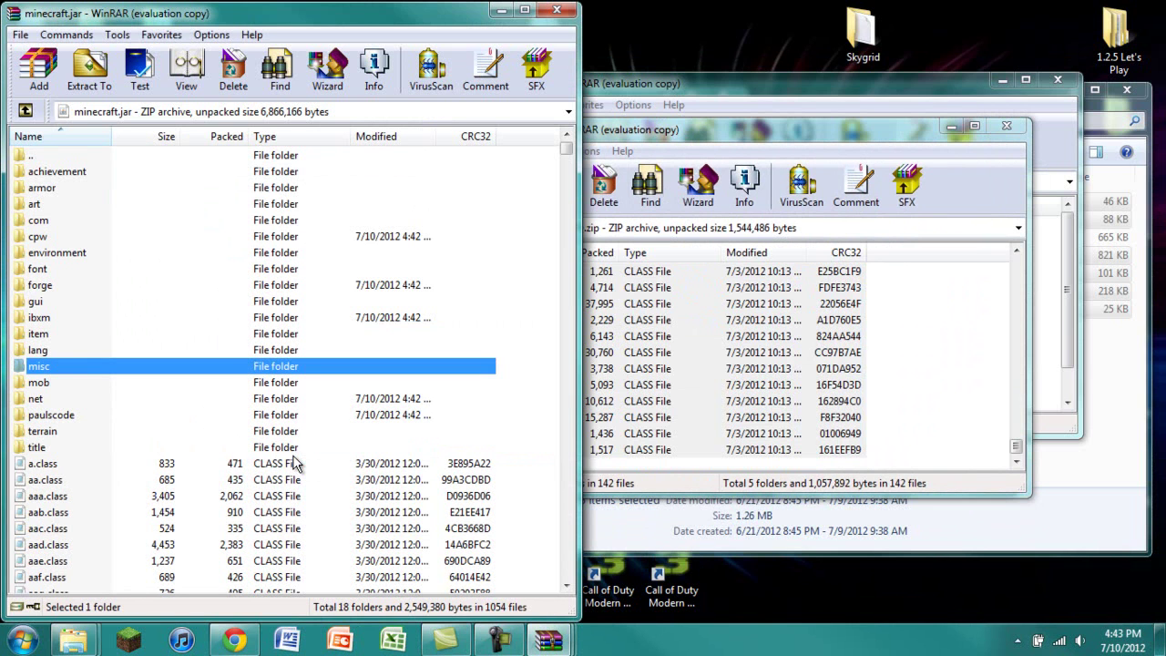
left_click(789, 136)
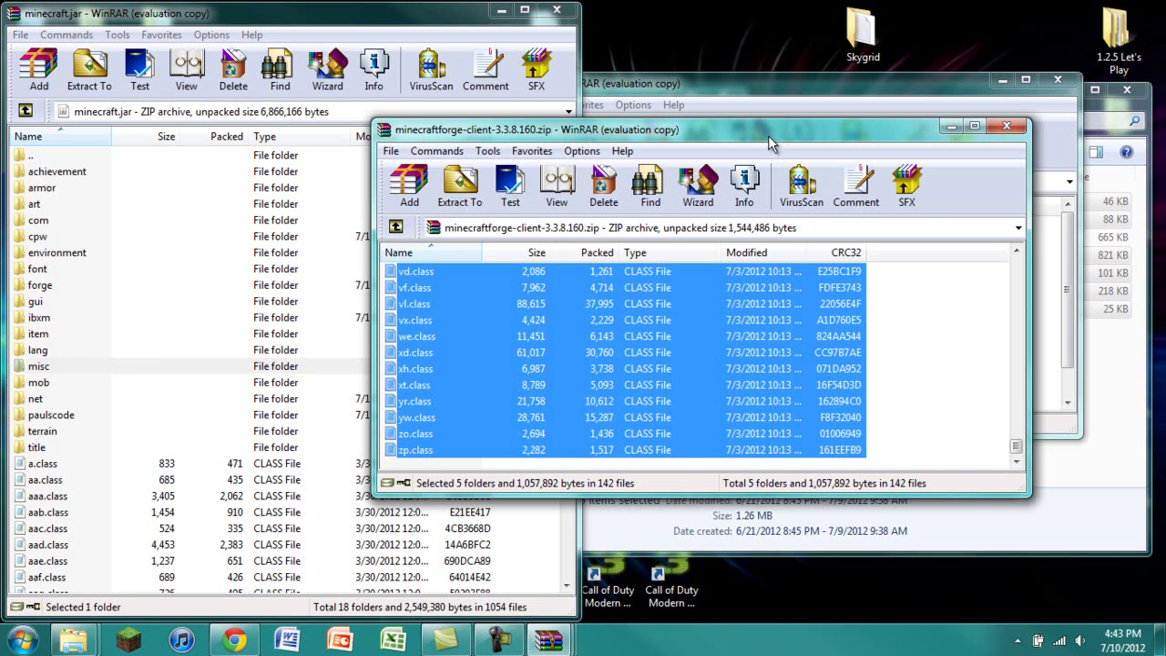
left_click(991, 126)
Add every file from World-Tweaks-1.2.5.zip to minecraft.jar and close the World-Tweaks archive.
left_click(937, 90)
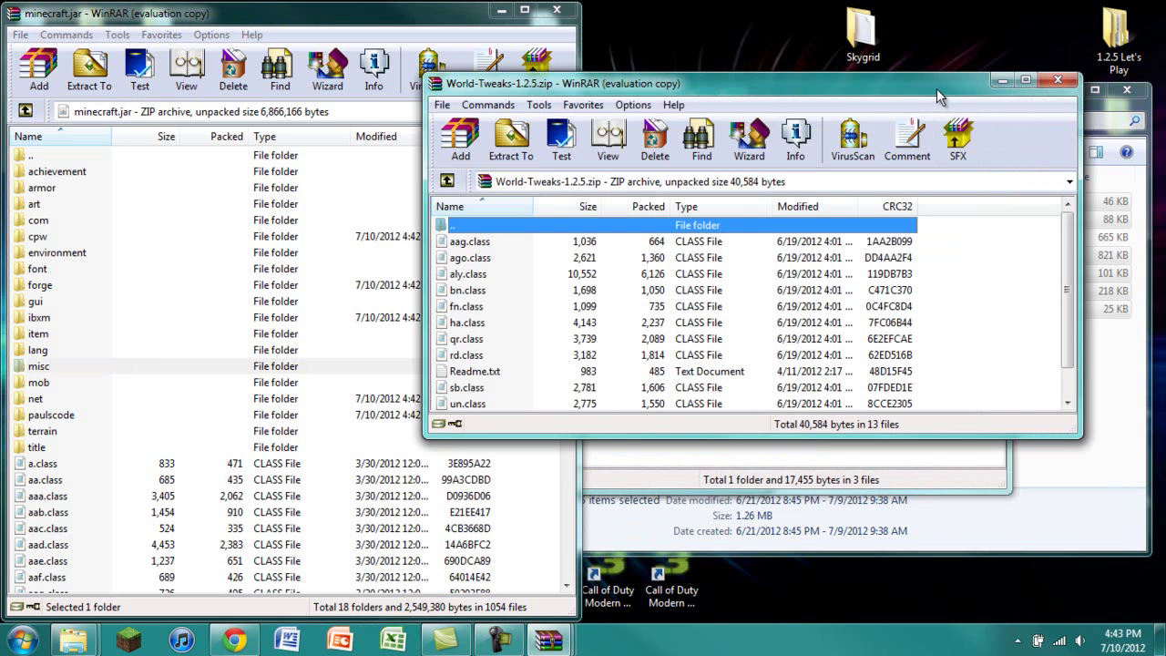
mouse_move(548, 641)
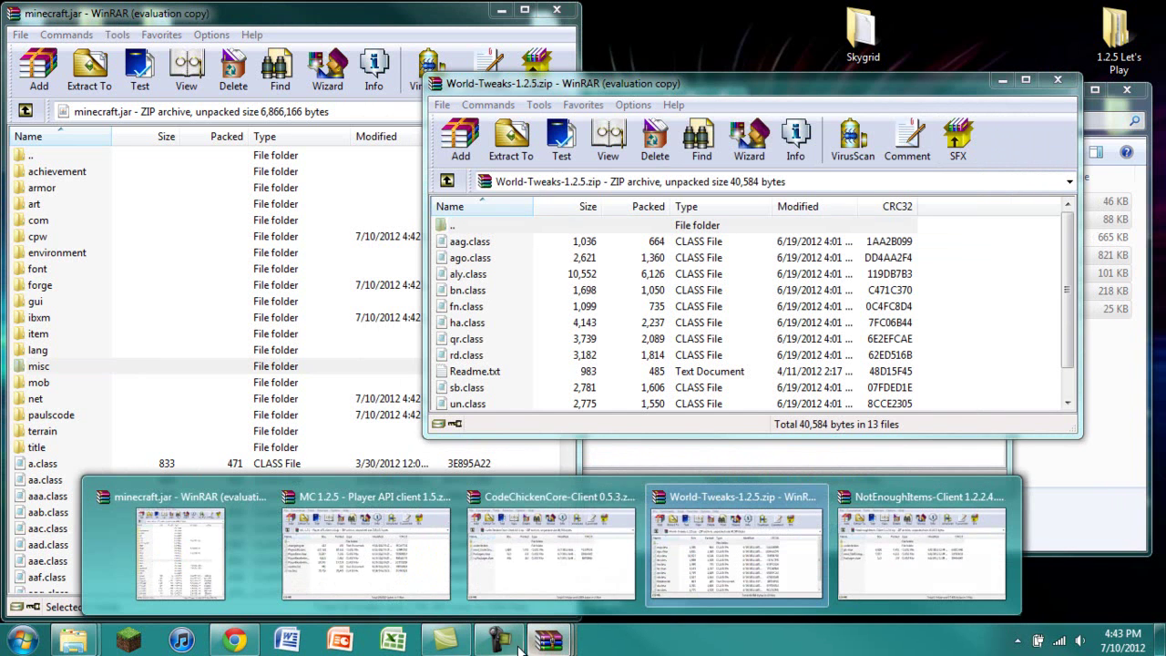
left_click(730, 552)
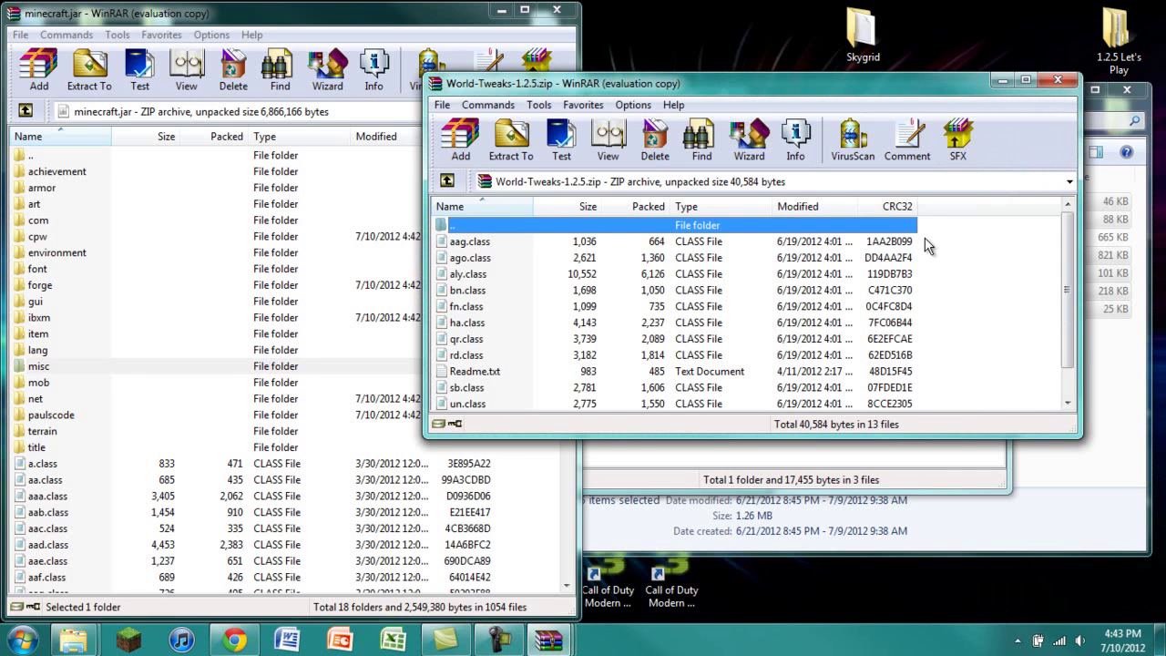
key("ctrl+a")
left_click_drag(431, 274, 382, 310)
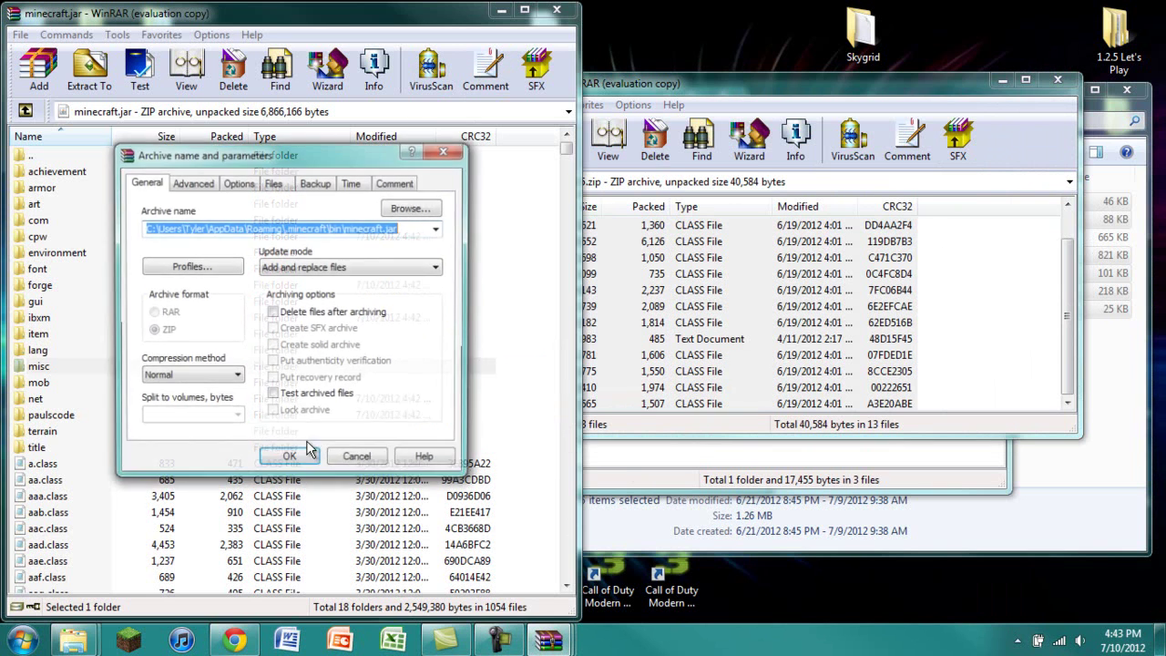
left_click(295, 461)
left_click(1059, 82)
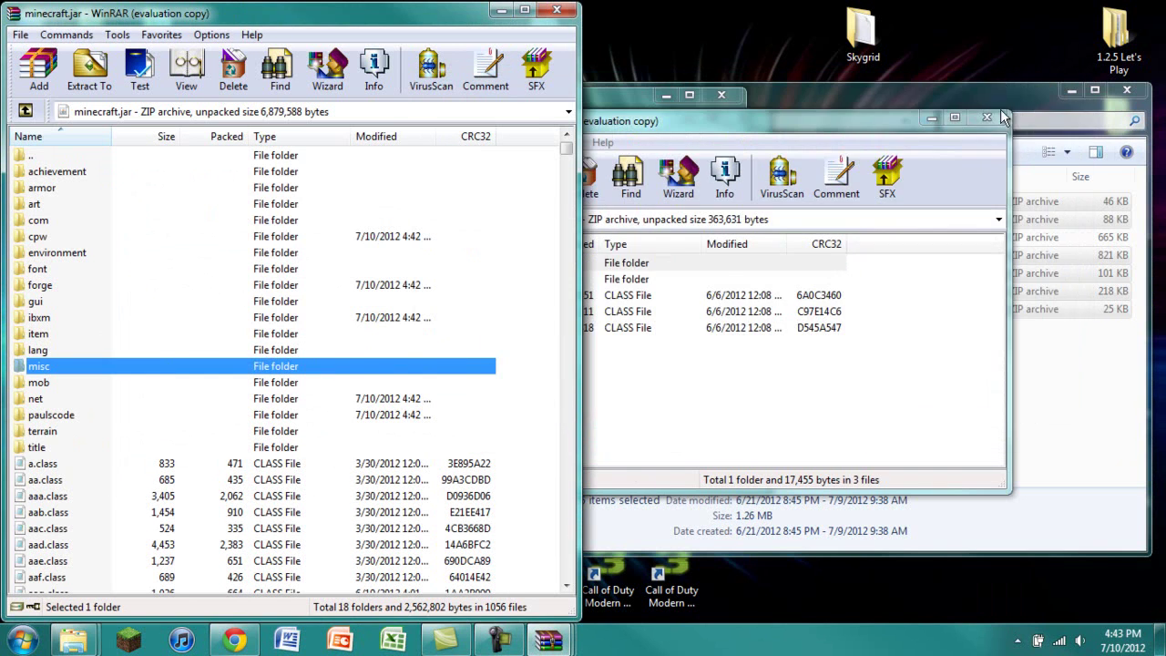
Add all files from MC 1.2.5 - Player API client 1.5.zip to minecraft.jar, close that archive and clear the jar folder's selection.
left_click(991, 78)
left_click(564, 643)
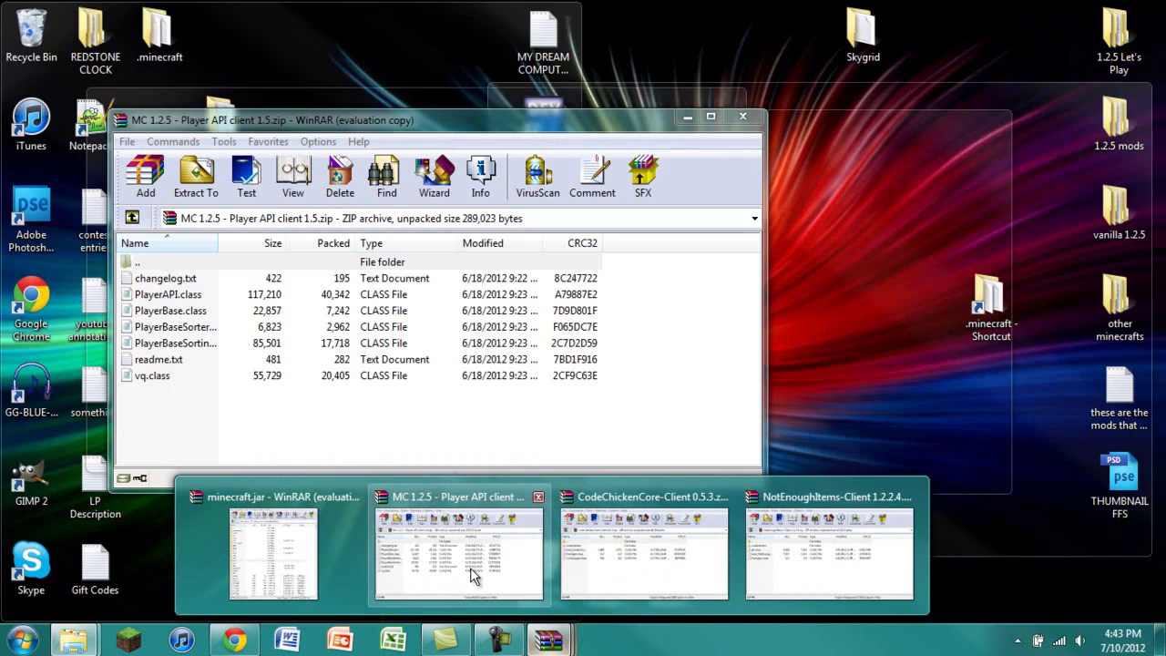
left_click(470, 568)
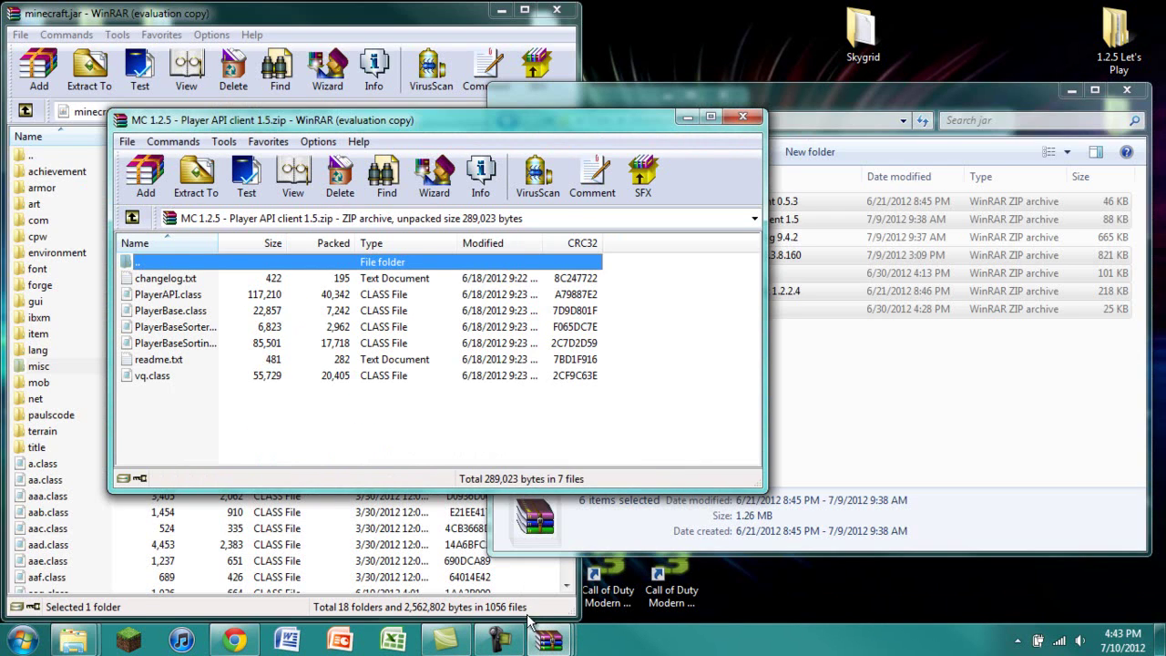
left_click_drag(597, 437, 66, 290)
left_click(274, 463)
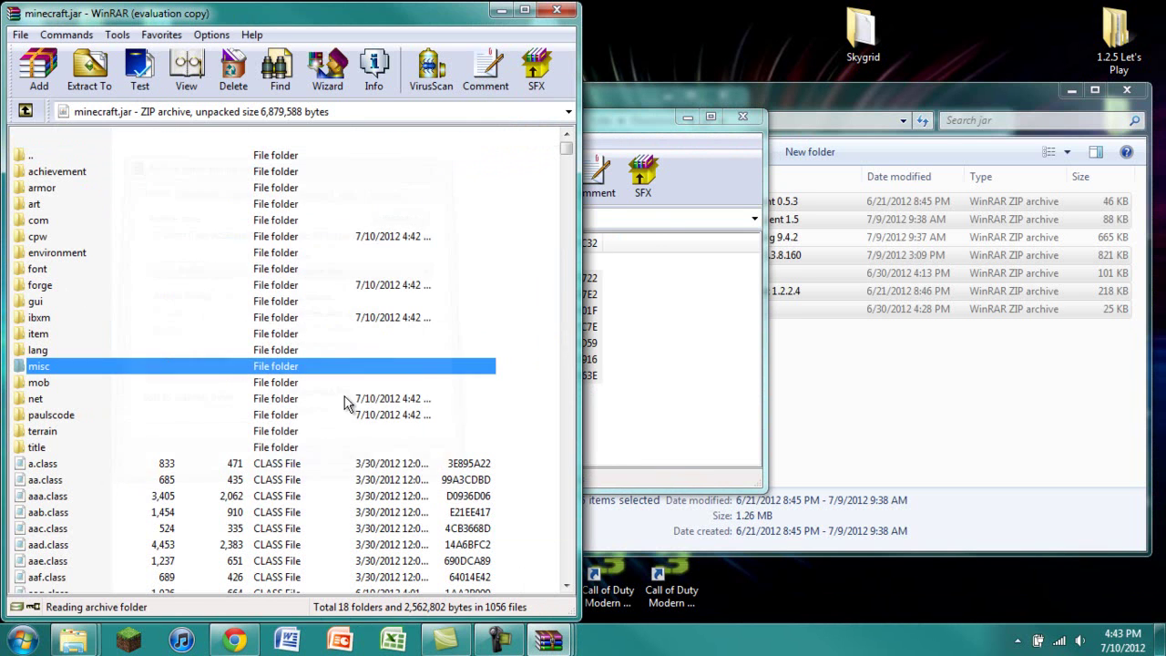
left_click(742, 116)
left_click(770, 419)
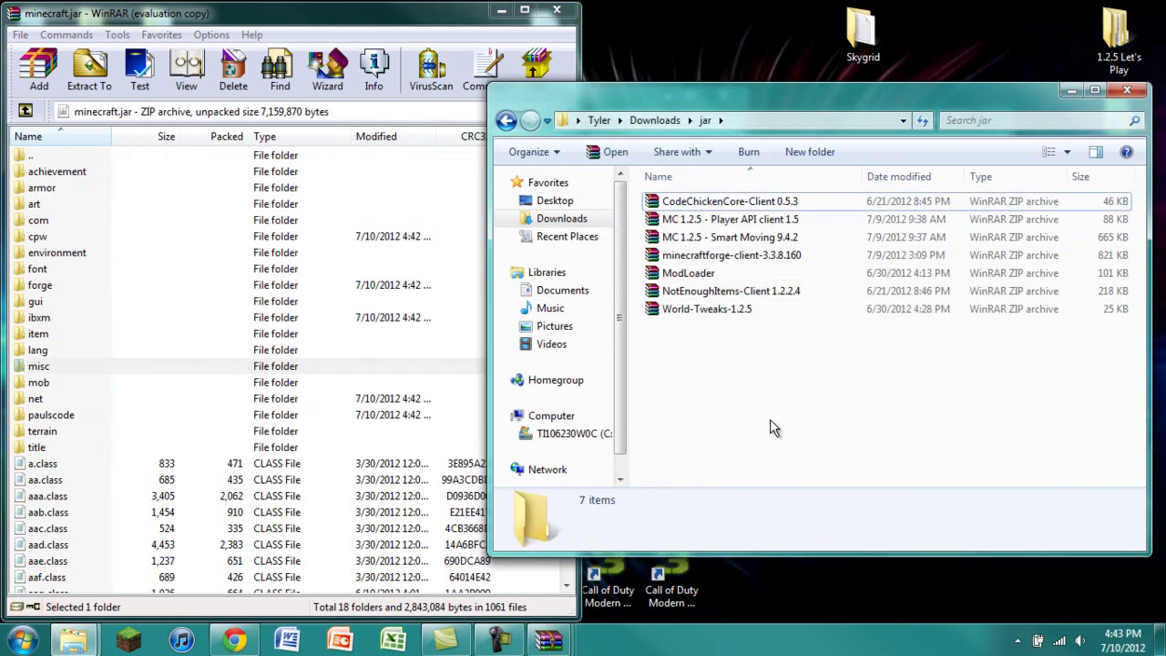
Add the codechicken folder and class files from CodeChickenCore-Client 0.5.3.zip to minecraft.jar and close that archive.
mouse_move(544, 643)
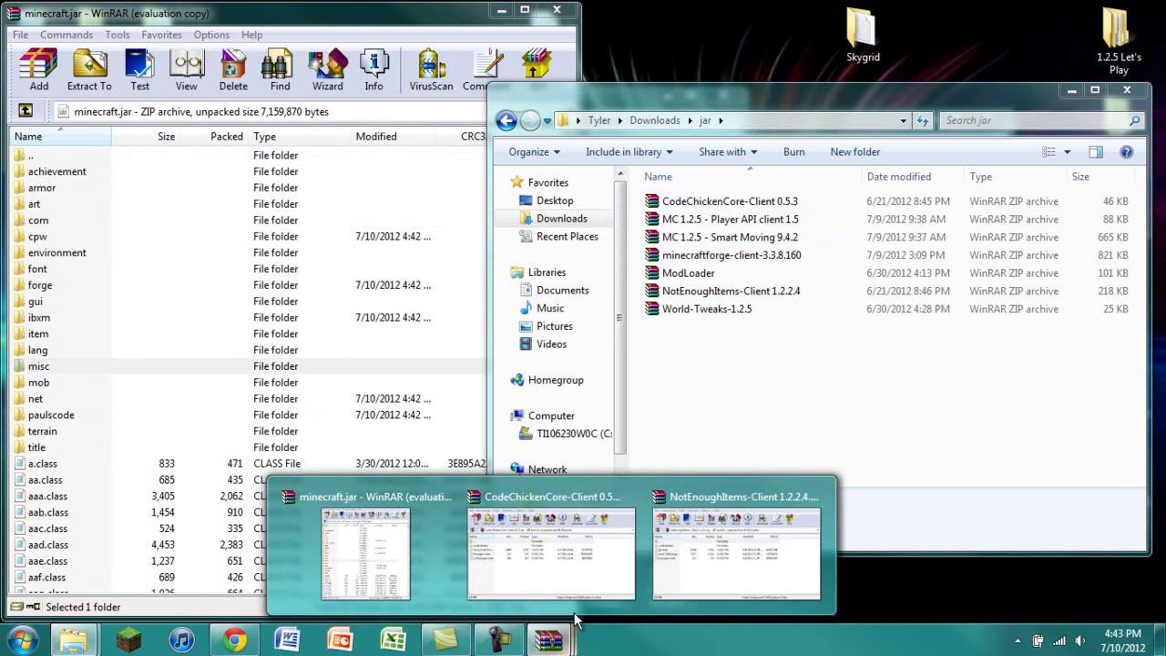
left_click(552, 557)
left_click_drag(517, 94, 872, 70)
left_click_drag(736, 317, 582, 236)
left_click_drag(460, 236, 385, 256)
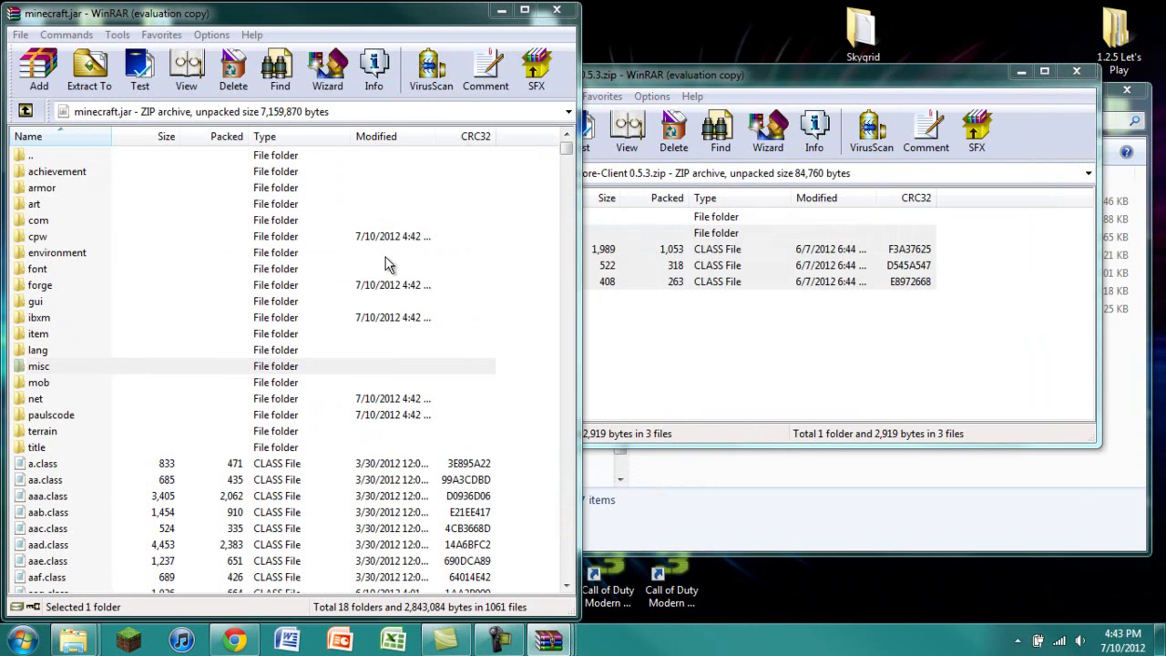
left_click(287, 461)
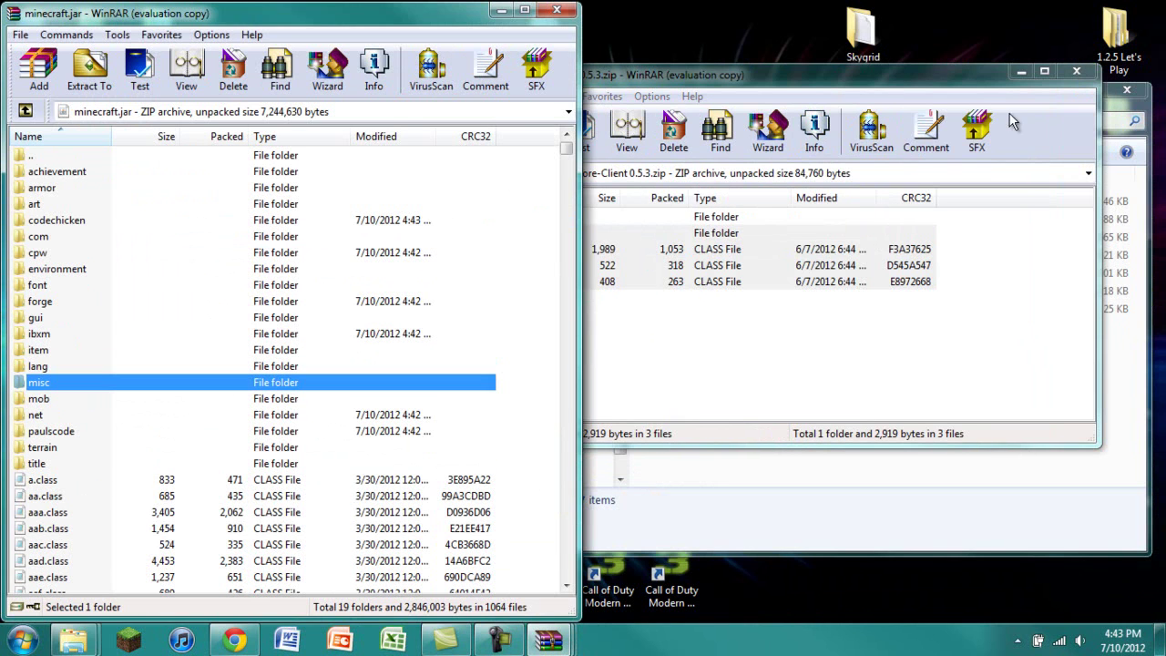
left_click(1075, 73)
Add the codechicken folder and class files from NotEnoughItems-Client 1.2.2.4.zip to minecraft.jar and close that archive.
mouse_move(548, 641)
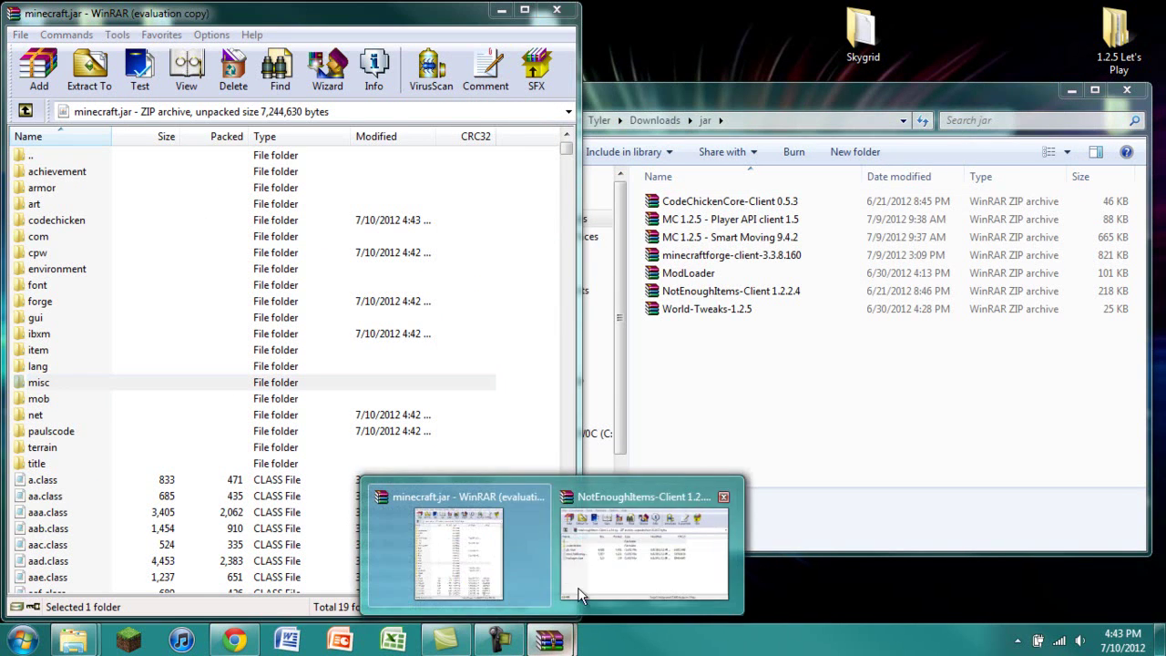
left_click(611, 567)
left_click_drag(705, 349, 558, 289)
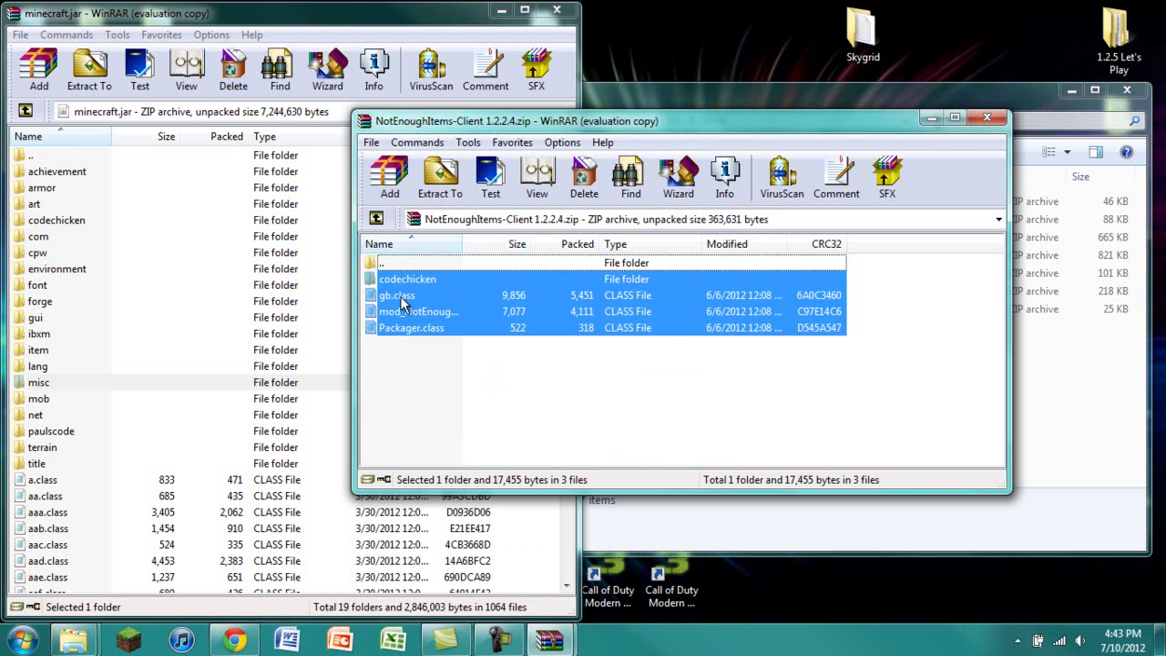
left_click_drag(376, 285, 273, 294)
left_click(305, 460)
left_click(989, 116)
Extract the MC 1.2.5 - Smart Moving 9.4.2 archive into a folder of the same name inside the jar folder.
left_click_drag(989, 98, 997, 91)
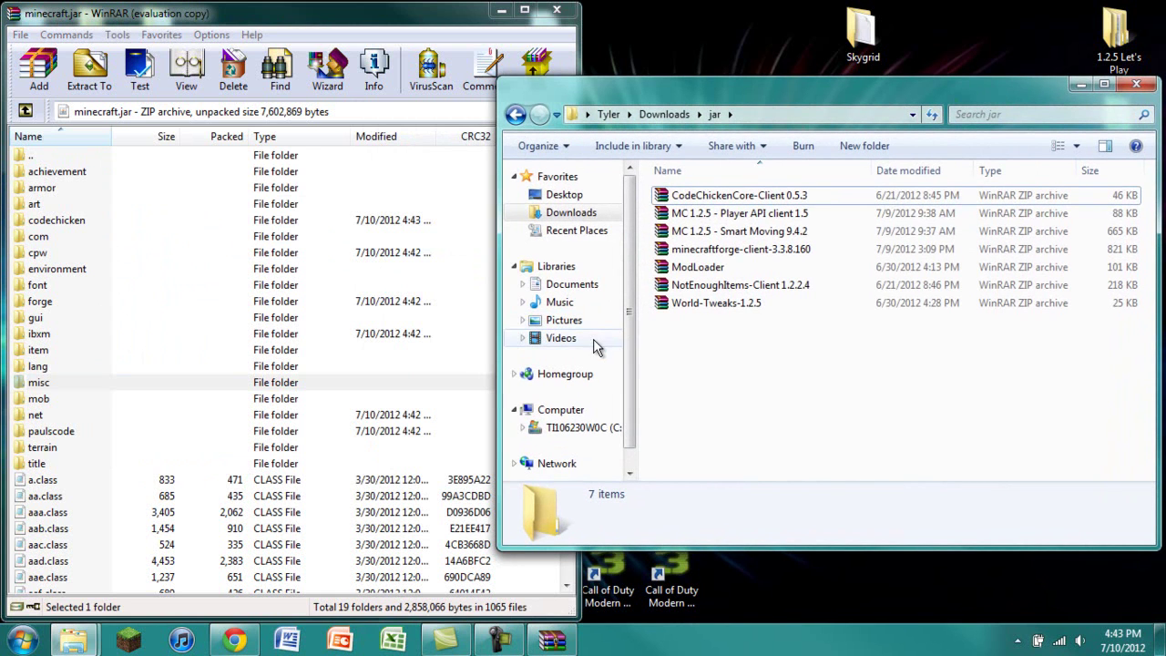
right_click(668, 235)
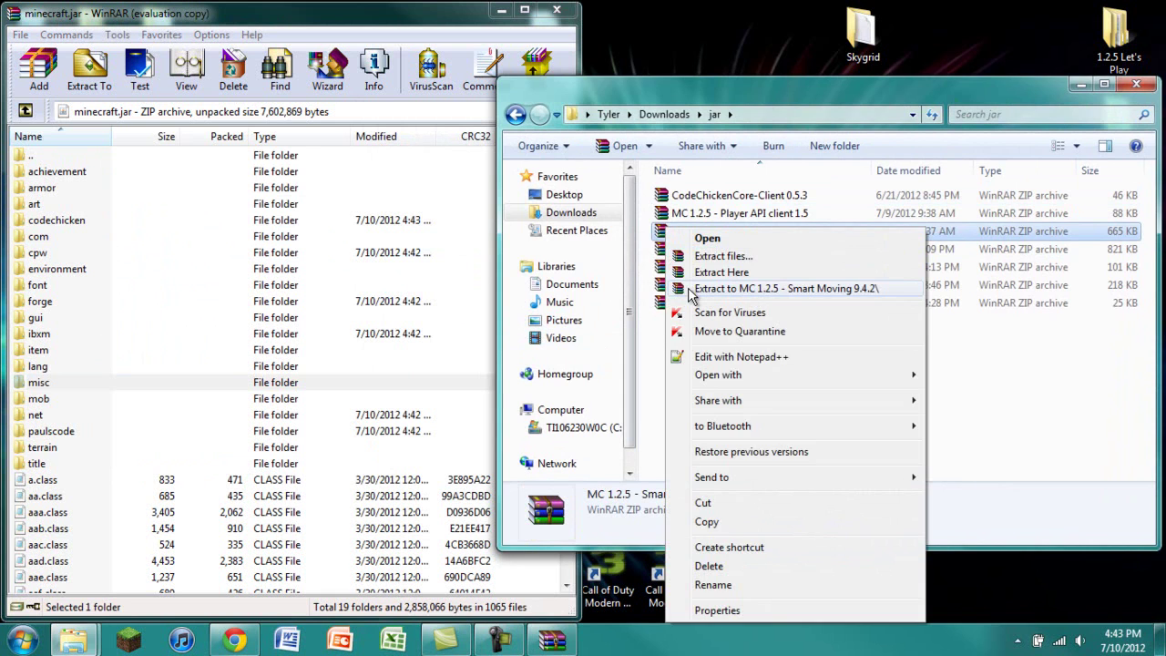
left_click(689, 289)
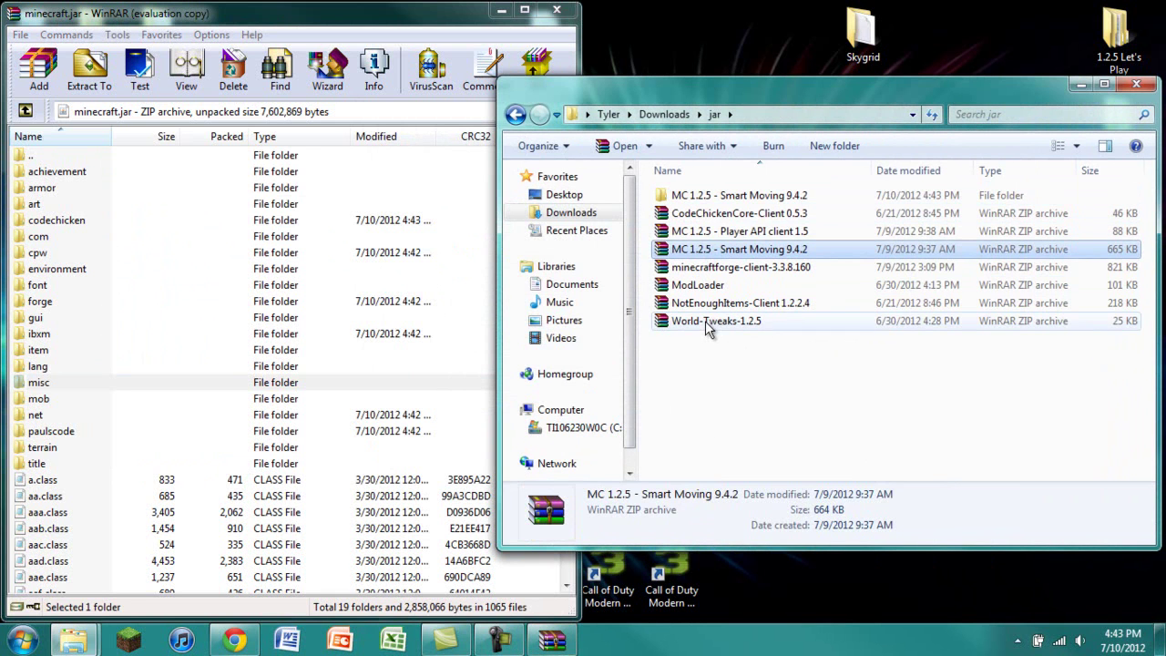
right_click(664, 251)
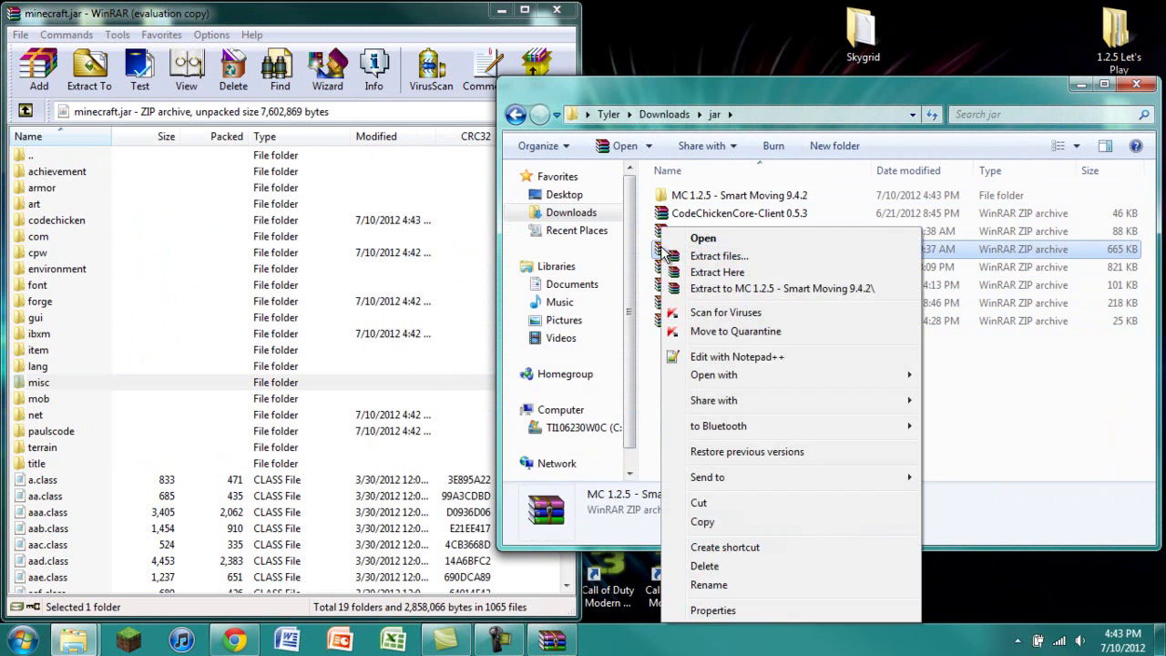
left_click(805, 333)
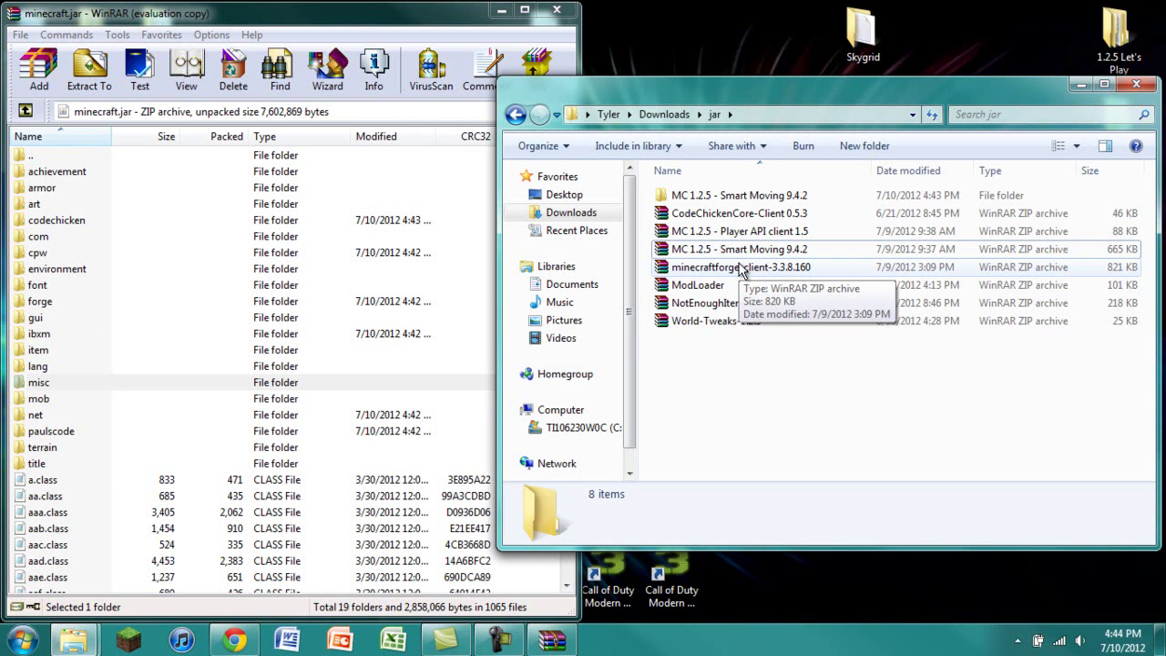
Open the extracted MC 1.2.5 - Smart Moving 9.4.2 folder and locate the Smart Moving Client for ModLoader archive.
left_click(731, 196)
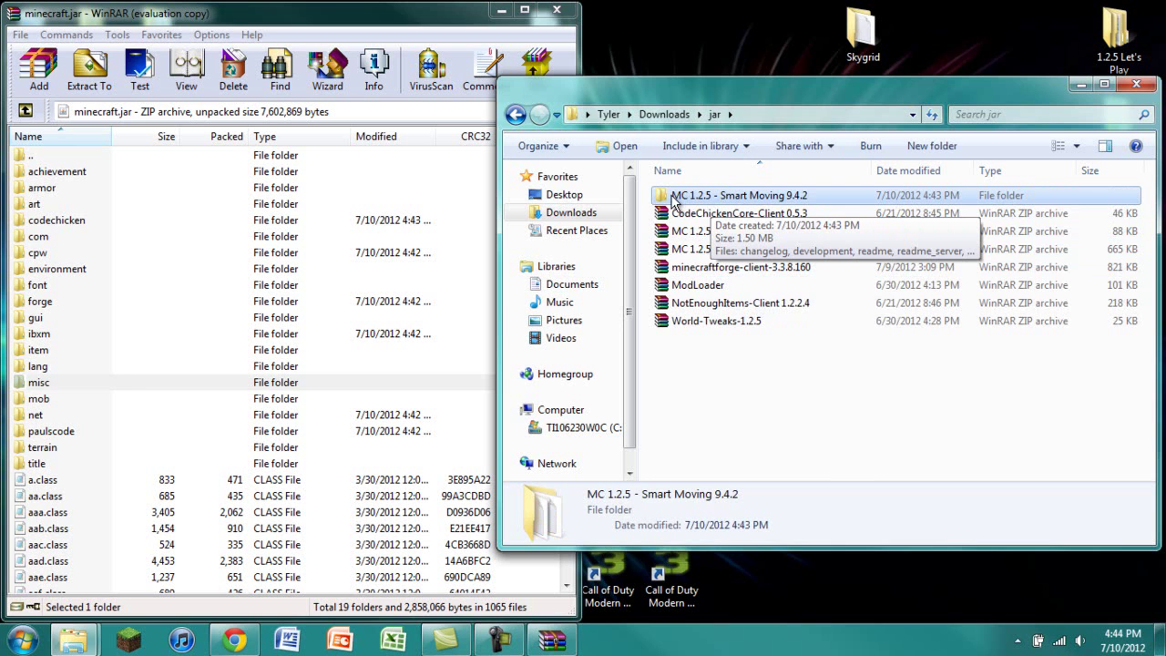
double_click(663, 198)
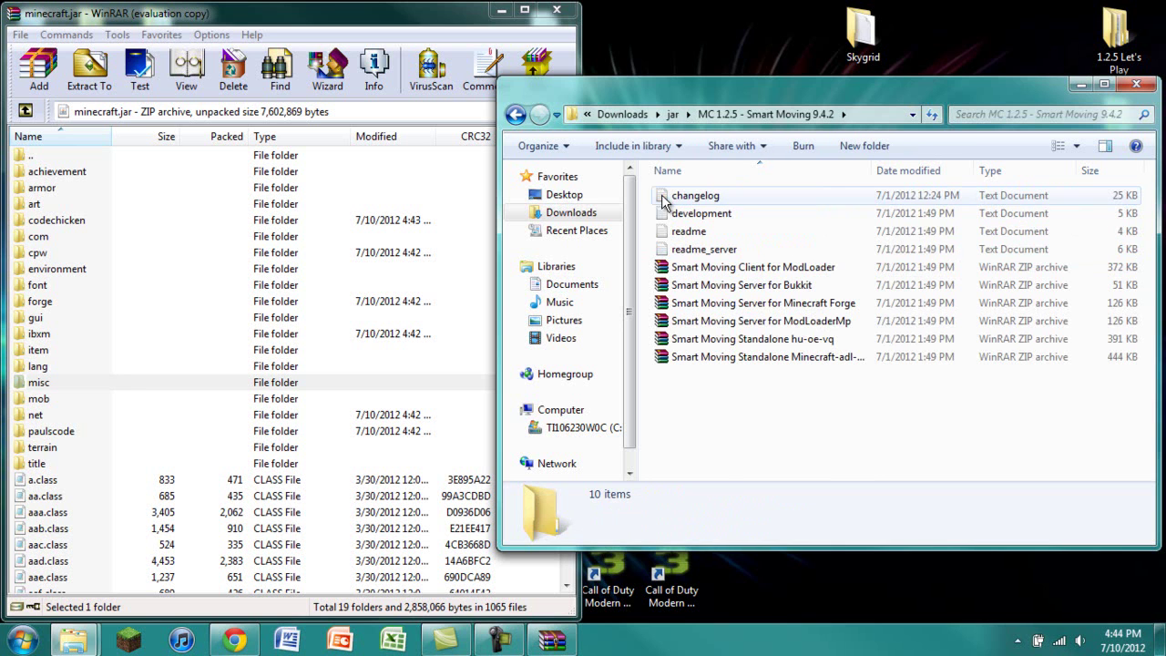
left_click_drag(683, 414, 773, 197)
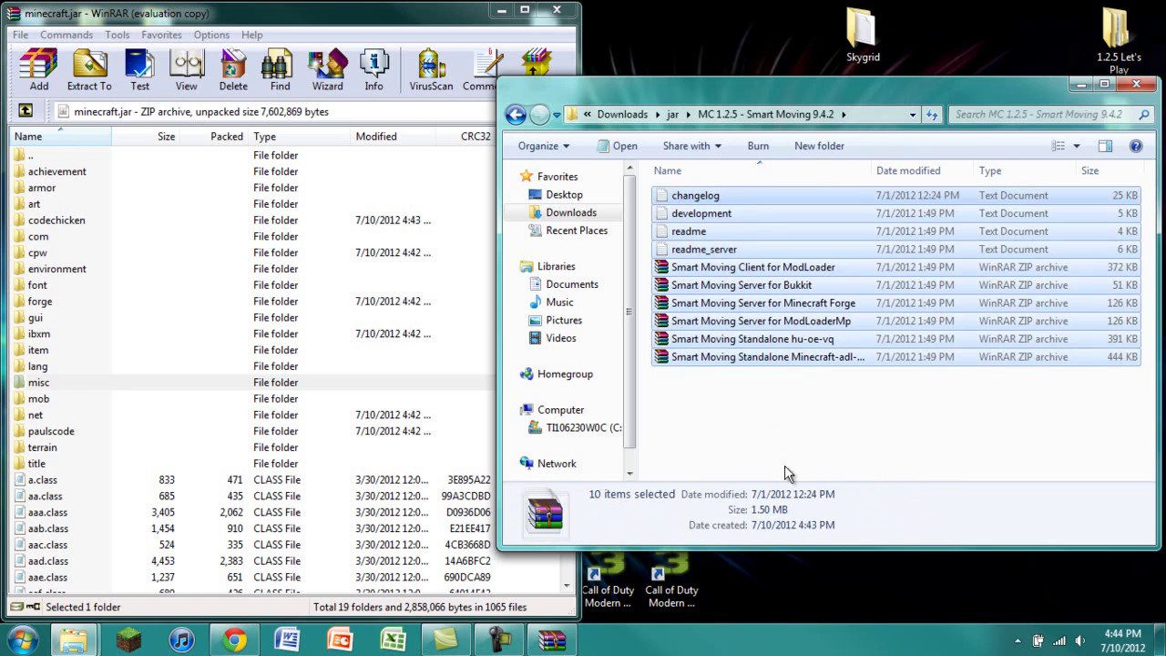
left_click(802, 407)
left_click(749, 267)
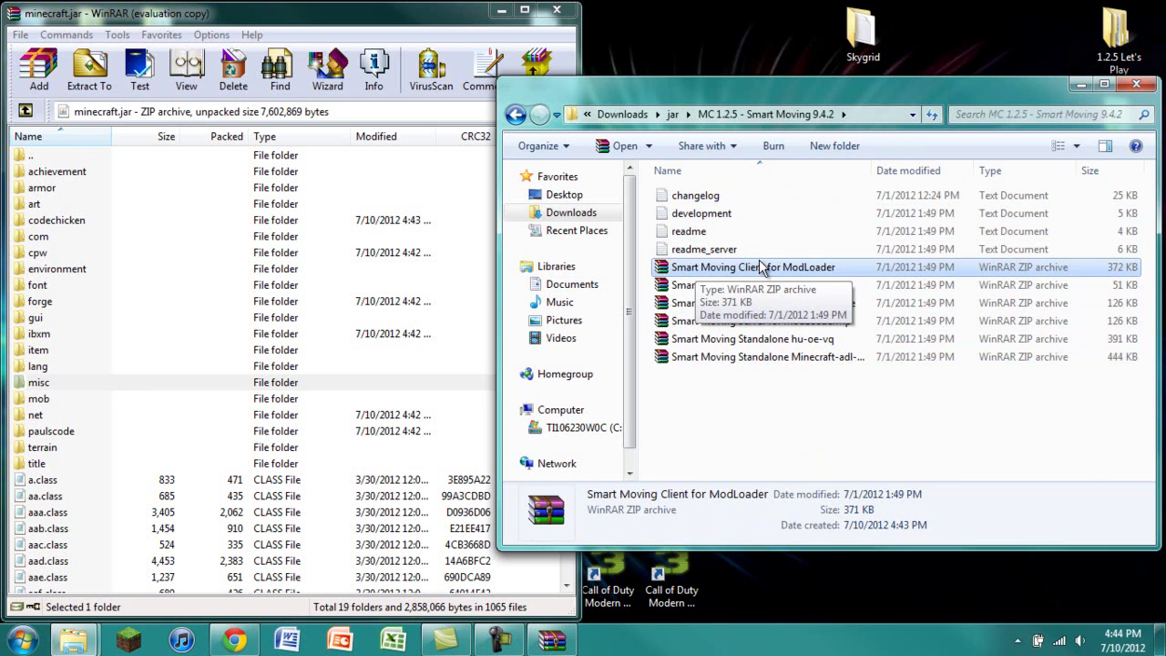
left_click(738, 404)
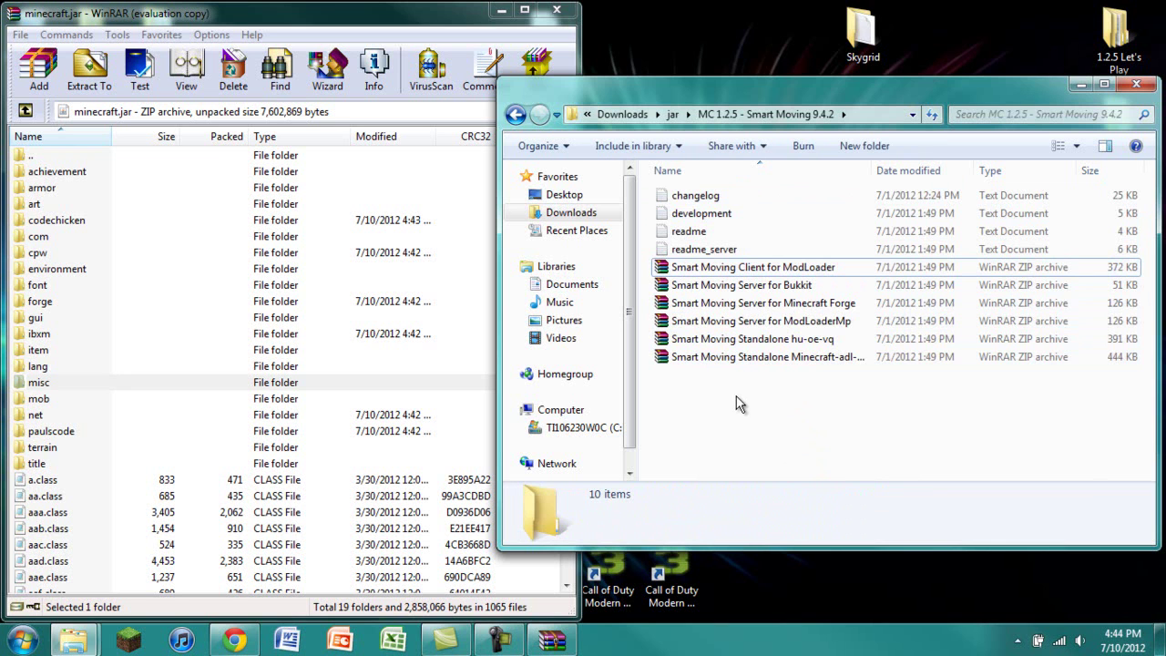
Add the gui, lang and net folders and class file from Smart Moving Client for ModLoader to minecraft.jar, and close both archives and the folder window.
double_click(660, 273)
left_click_drag(510, 82, 766, 80)
left_click(708, 274)
left_click_drag(407, 323, 344, 393)
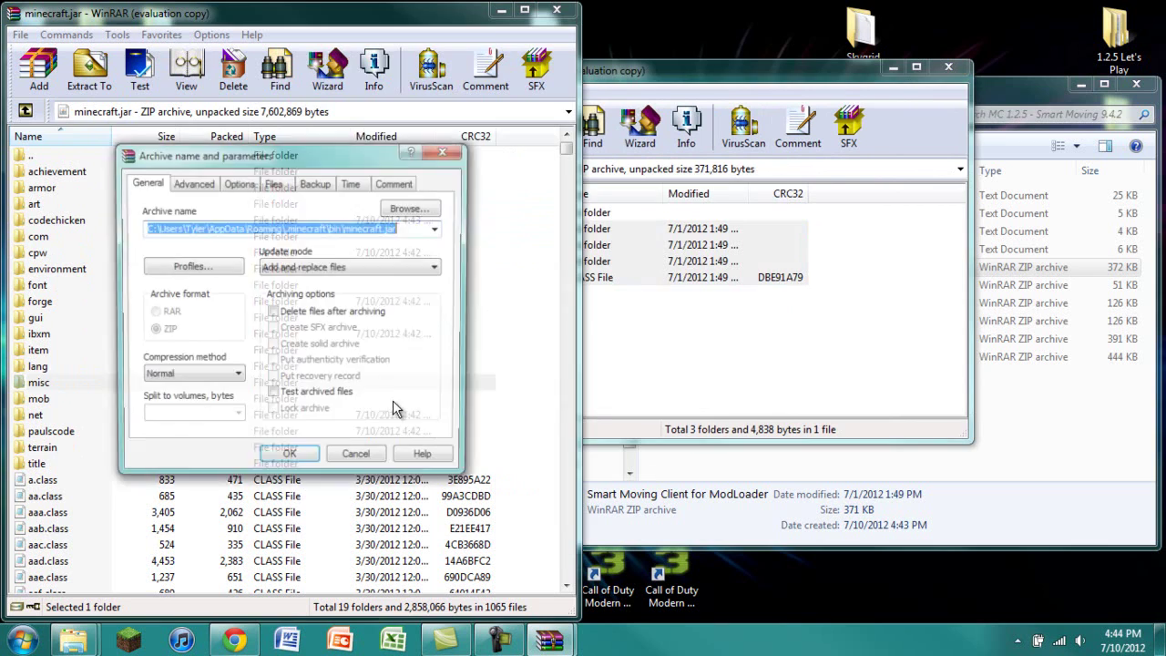
left_click(287, 449)
left_click(948, 68)
left_click(1136, 84)
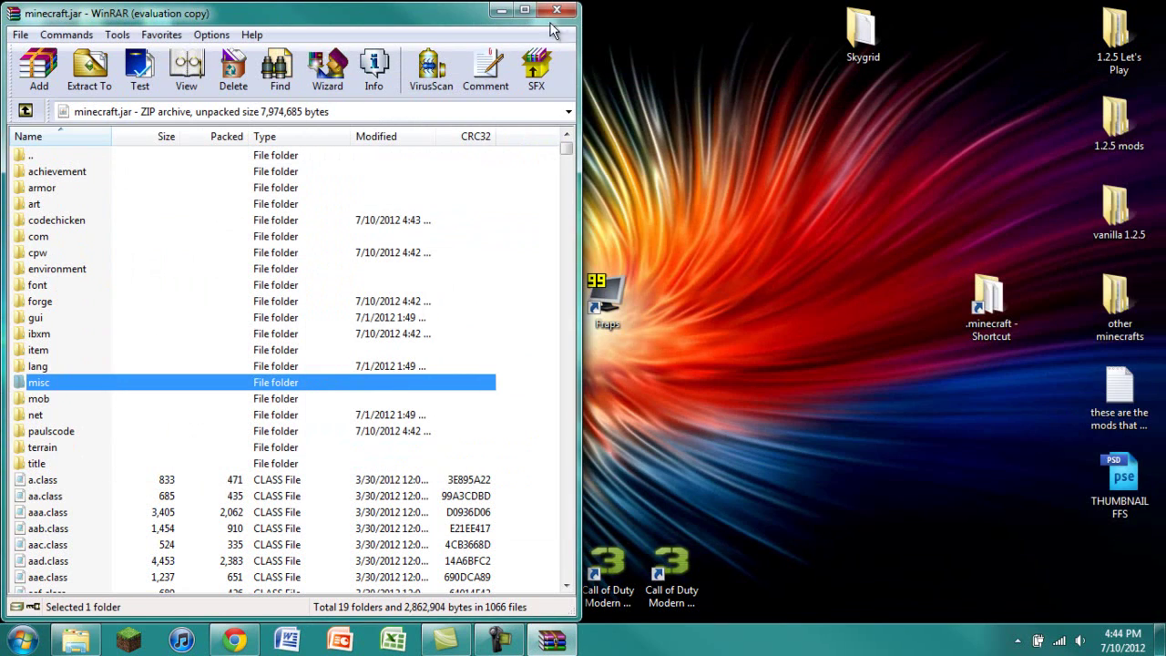
left_click(557, 10)
Start Minecraft with the saved login, let it load to the main menu, and close the game.
right_click(76, 641)
left_click(124, 594)
left_click(231, 640)
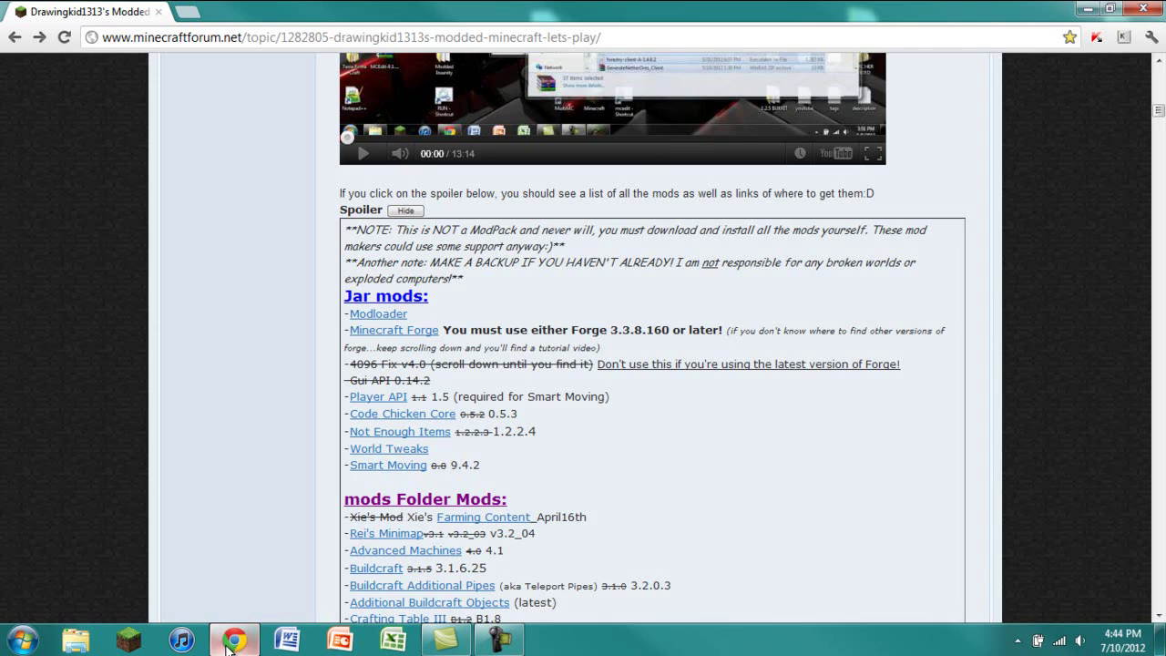
left_click(219, 647)
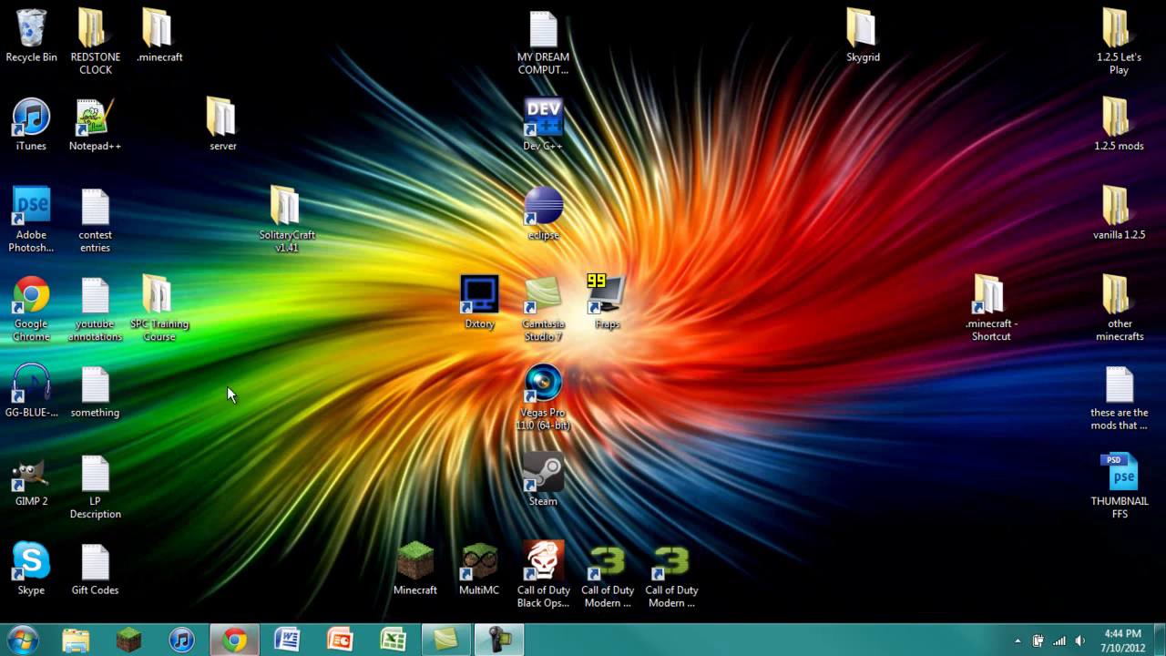
double_click(417, 565)
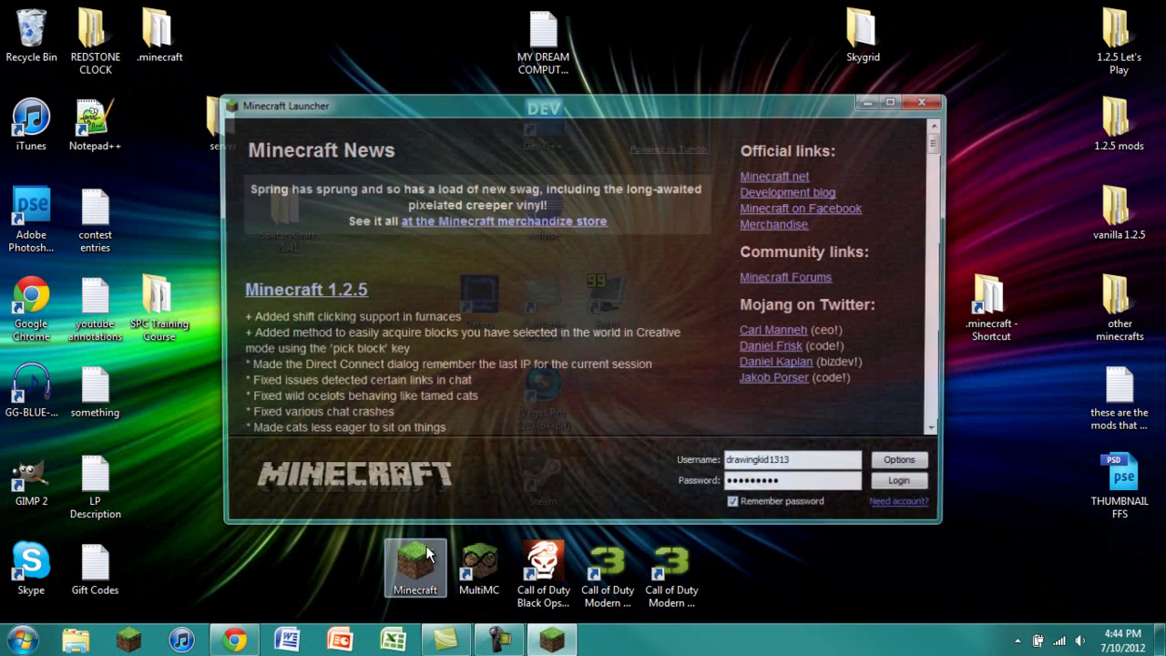
left_click(914, 491)
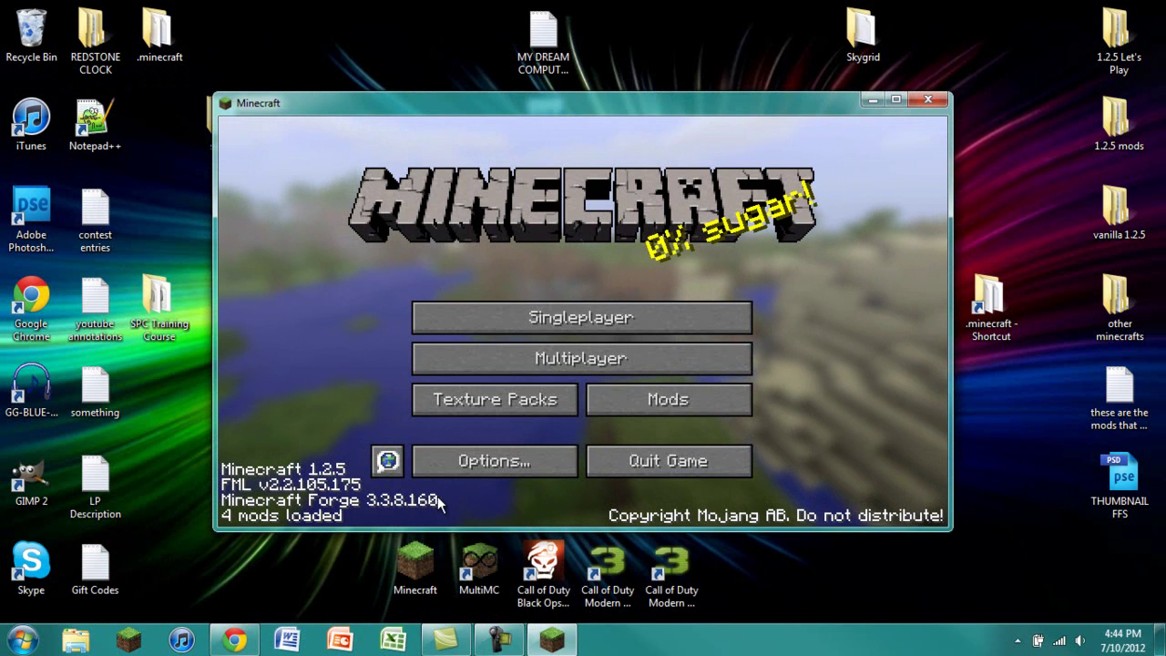
left_click(925, 101)
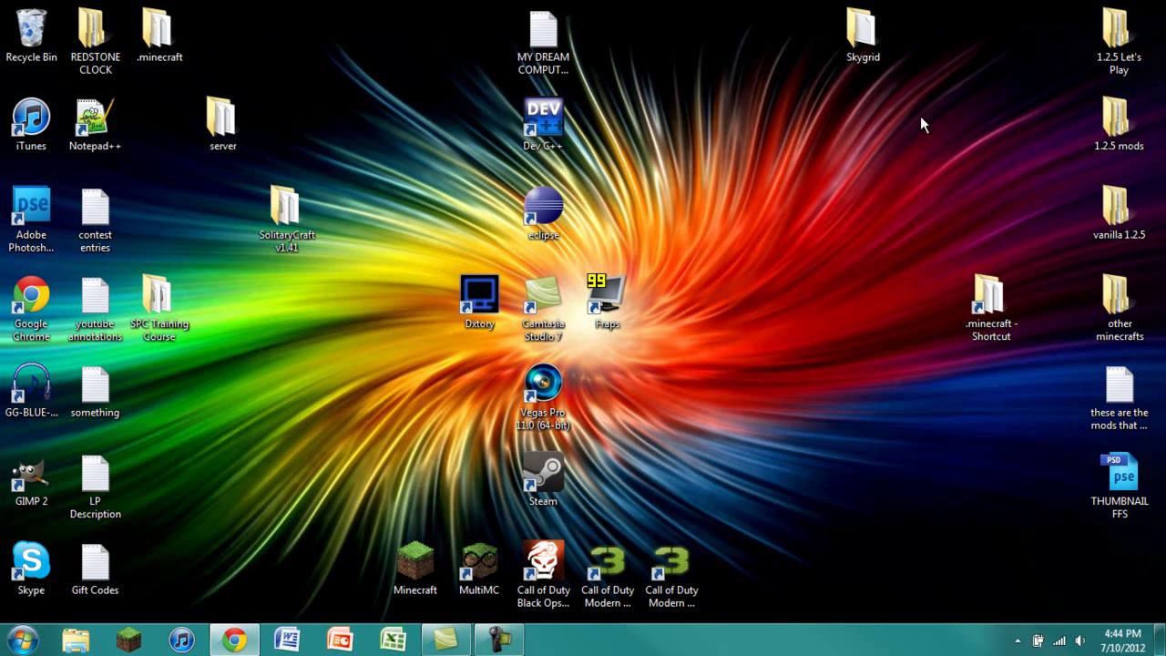
Open the .minecraft folder through its desktop shortcut and inspect its mods and config subfolders.
double_click(1000, 293)
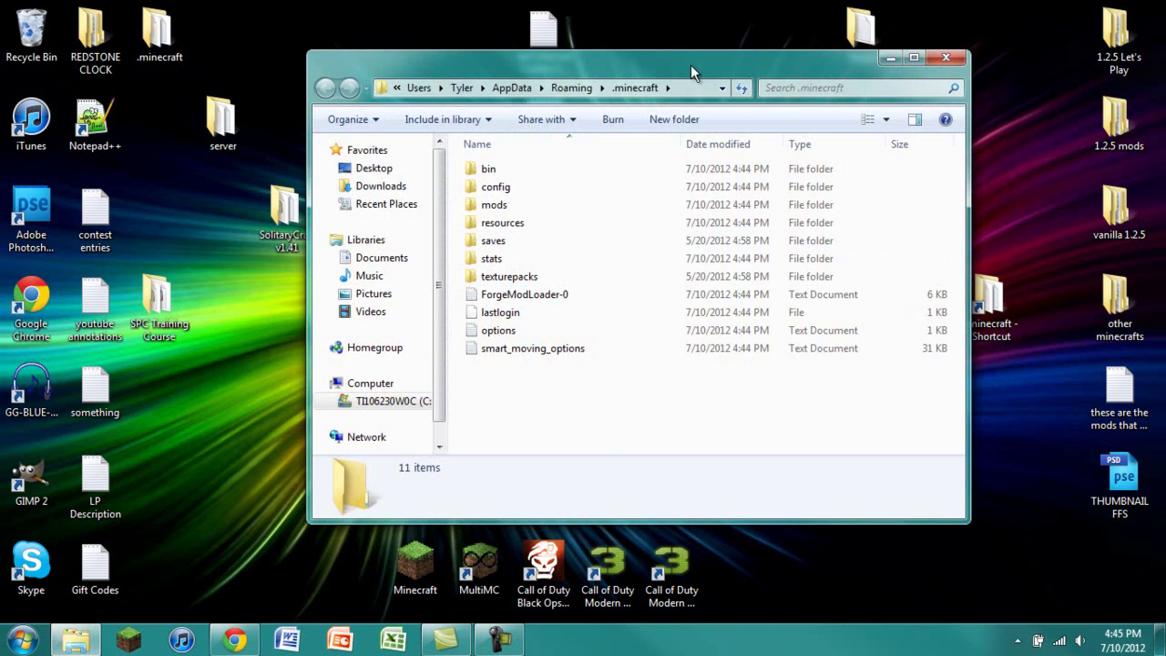
left_click_drag(691, 64, 501, 57)
left_click_drag(411, 407, 300, 109)
left_click(352, 435)
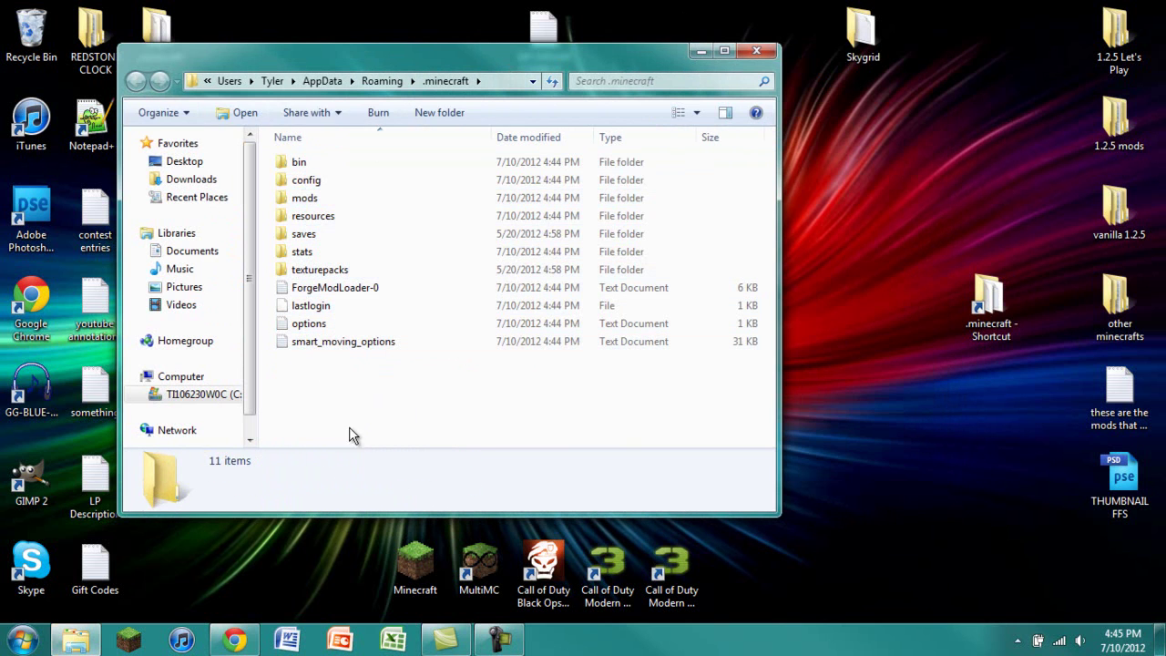
left_click(294, 215)
double_click(294, 201)
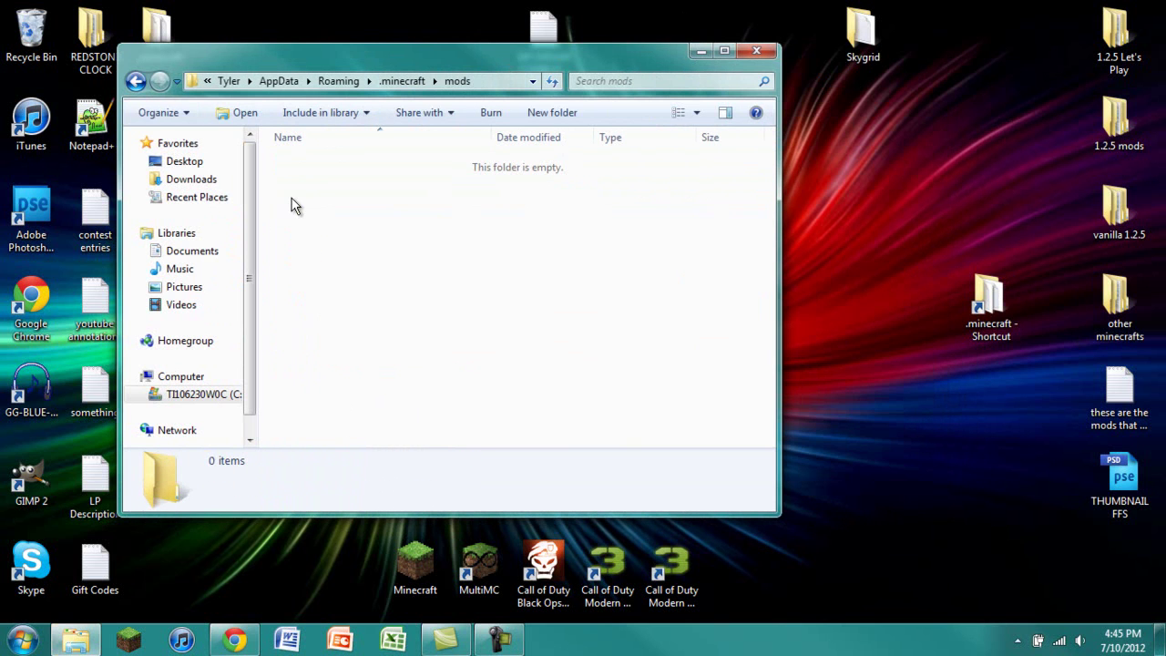
left_click(135, 81)
double_click(291, 182)
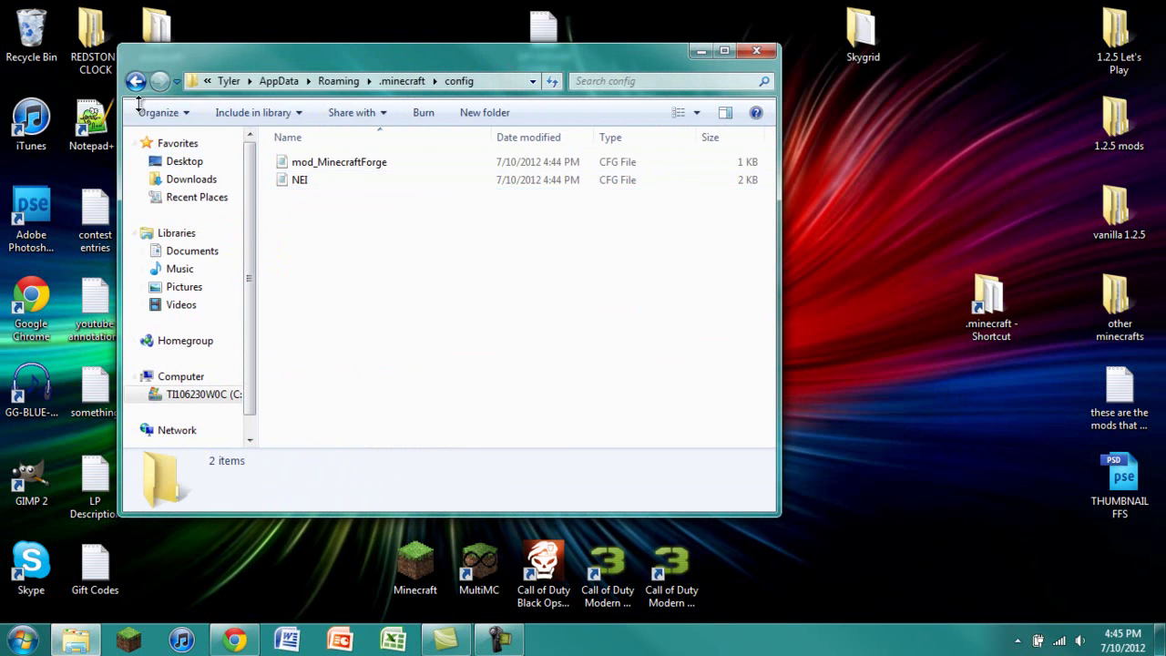
Go back to .minecraft and open its mods folder.
left_click(135, 81)
left_click(293, 198)
double_click(294, 200)
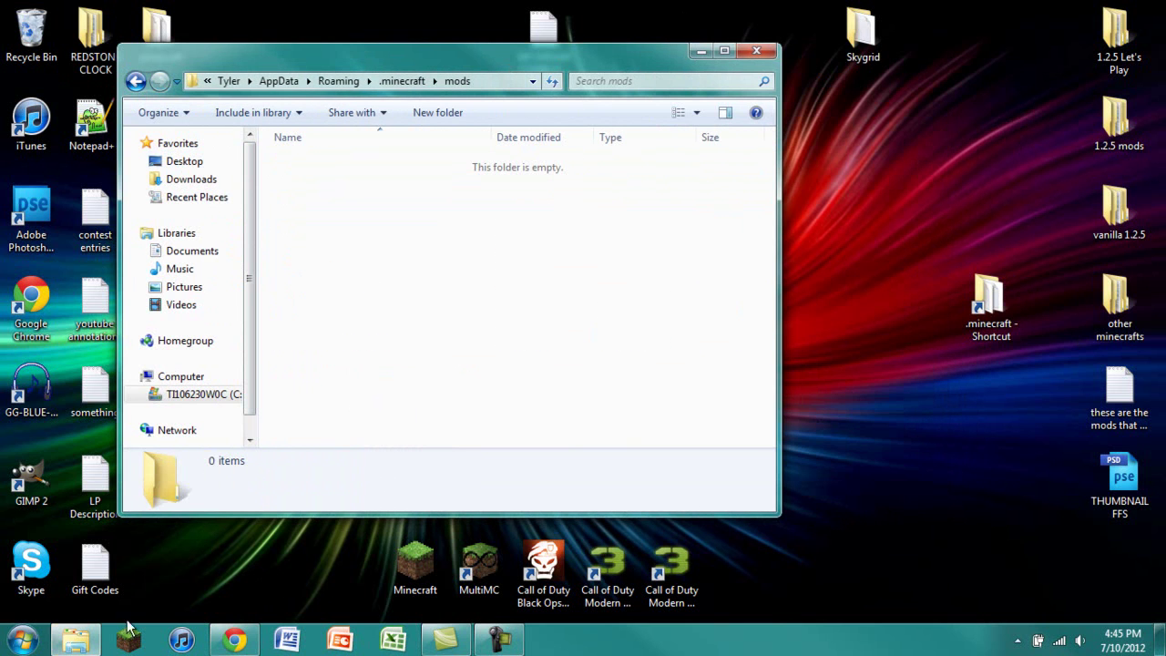
key("super+e")
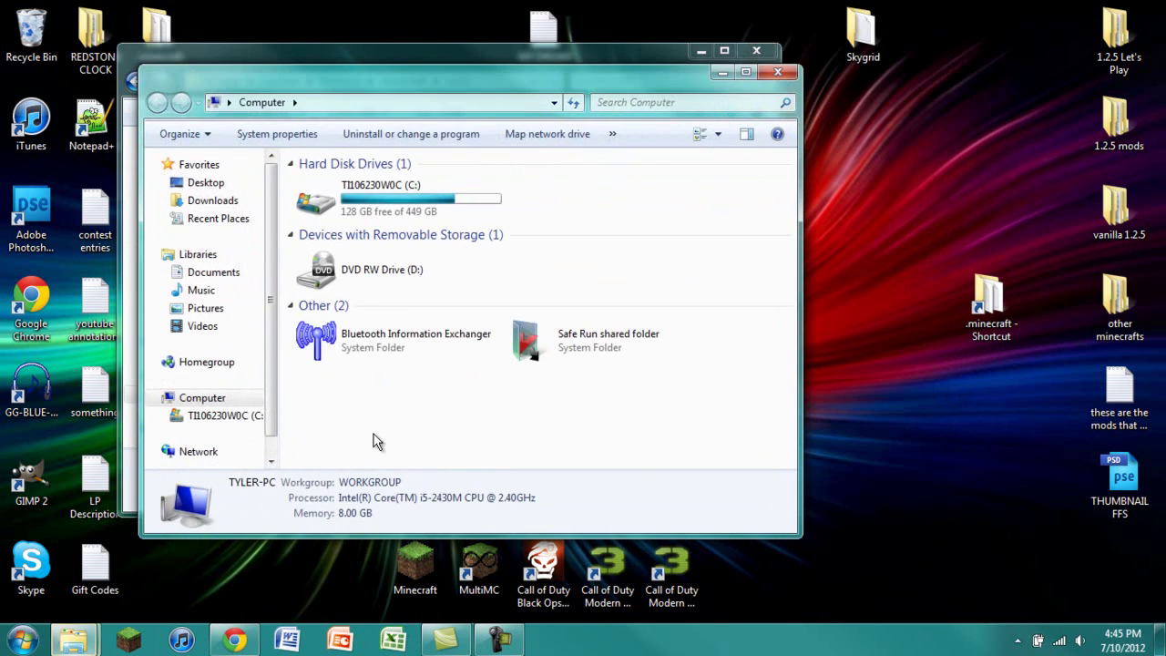
left_click(778, 72)
In a second window, open the backup mods folder at 1.2.5 Let's Play, BACKUPS, Yet another update, .minecraft, mods.
double_click(1117, 31)
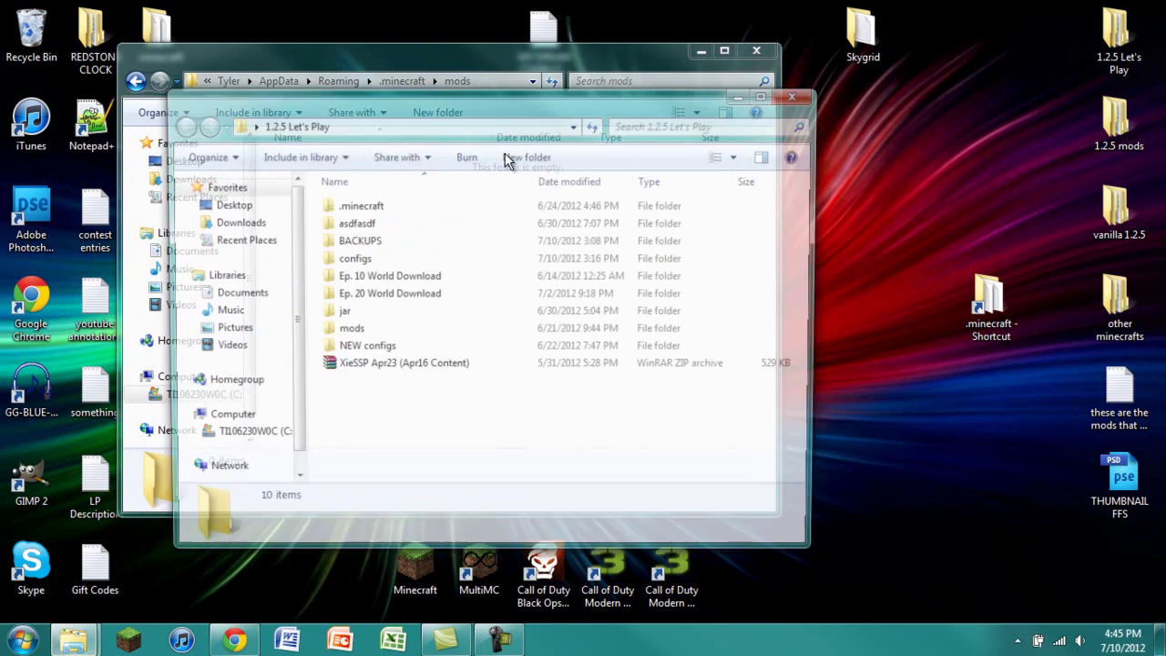
left_click_drag(450, 105, 701, 101)
left_click(582, 234)
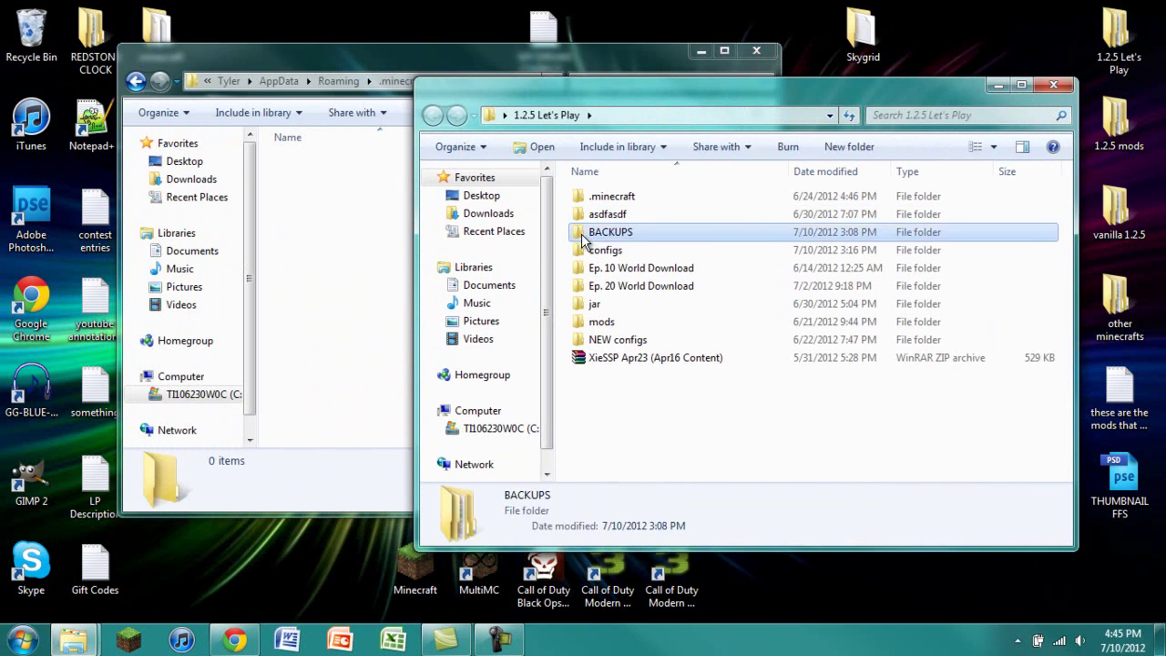
double_click(583, 239)
scroll(611, 307, "down", 2)
double_click(596, 454)
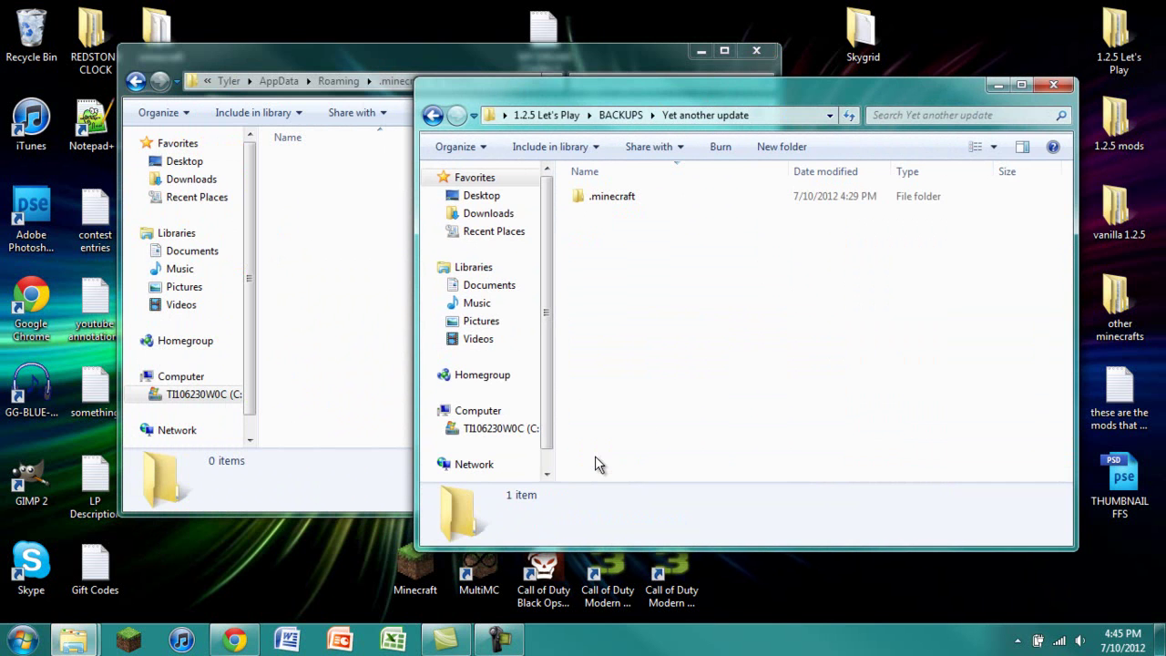
double_click(579, 197)
left_click(578, 232)
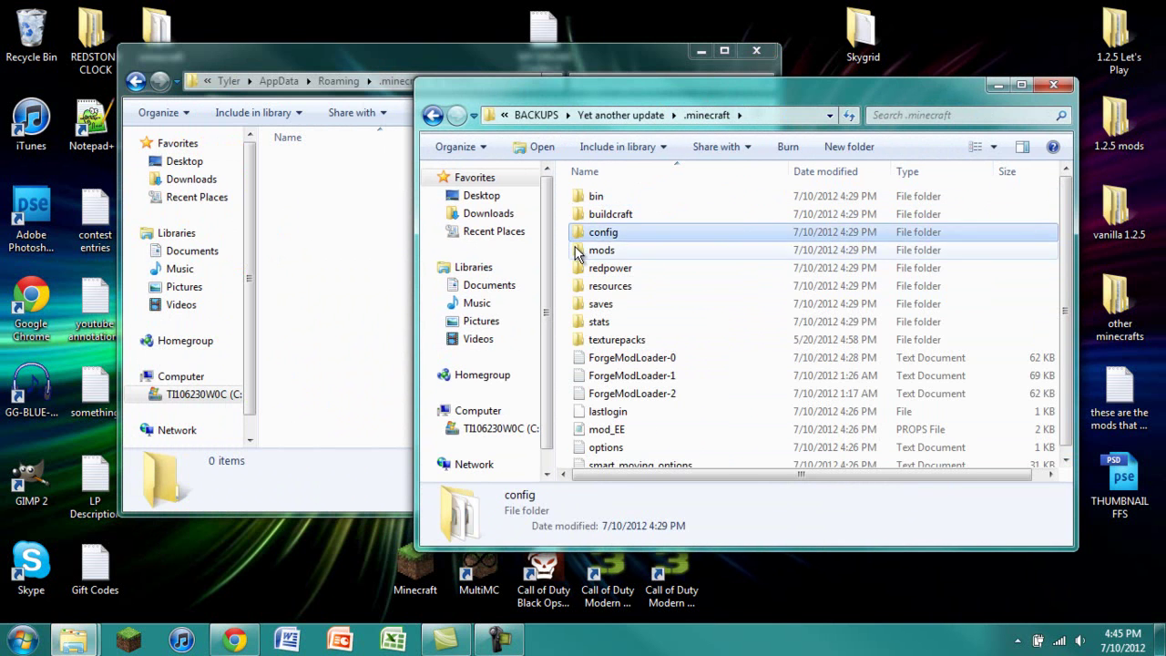
double_click(576, 250)
Go through the backup mods from the start of the list to FarmingContentApr16 and check the mods Folder Mods list on the forum page.
scroll(603, 244, "down", 1)
scroll(619, 252, "up", 1)
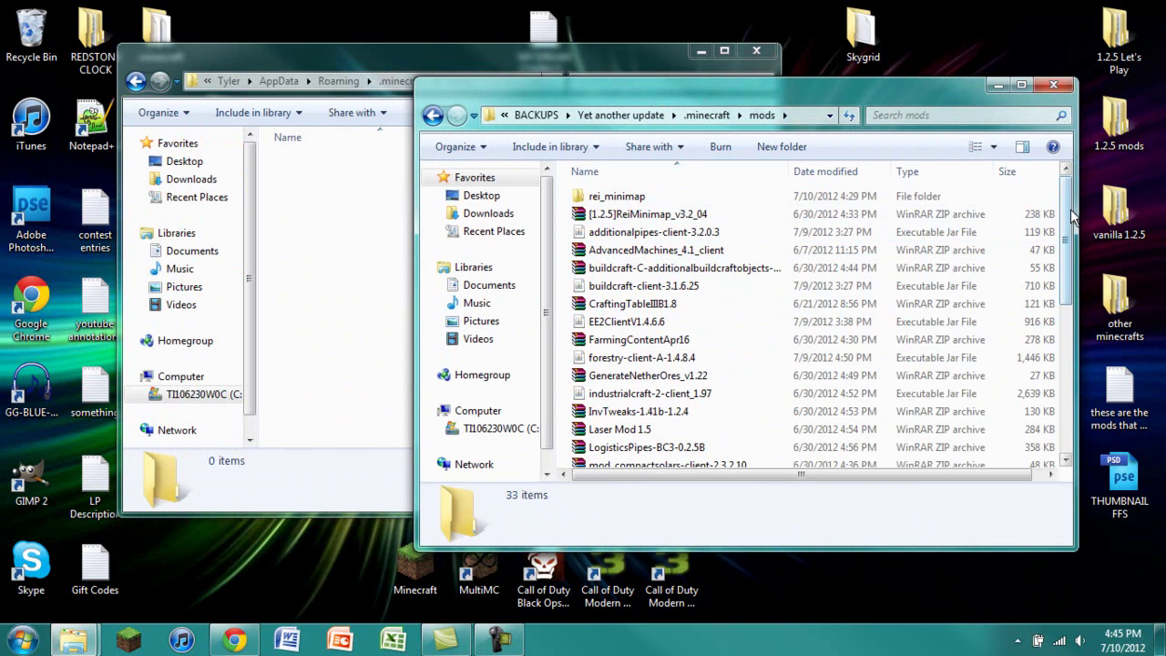
scroll(1067, 227, "down", 1)
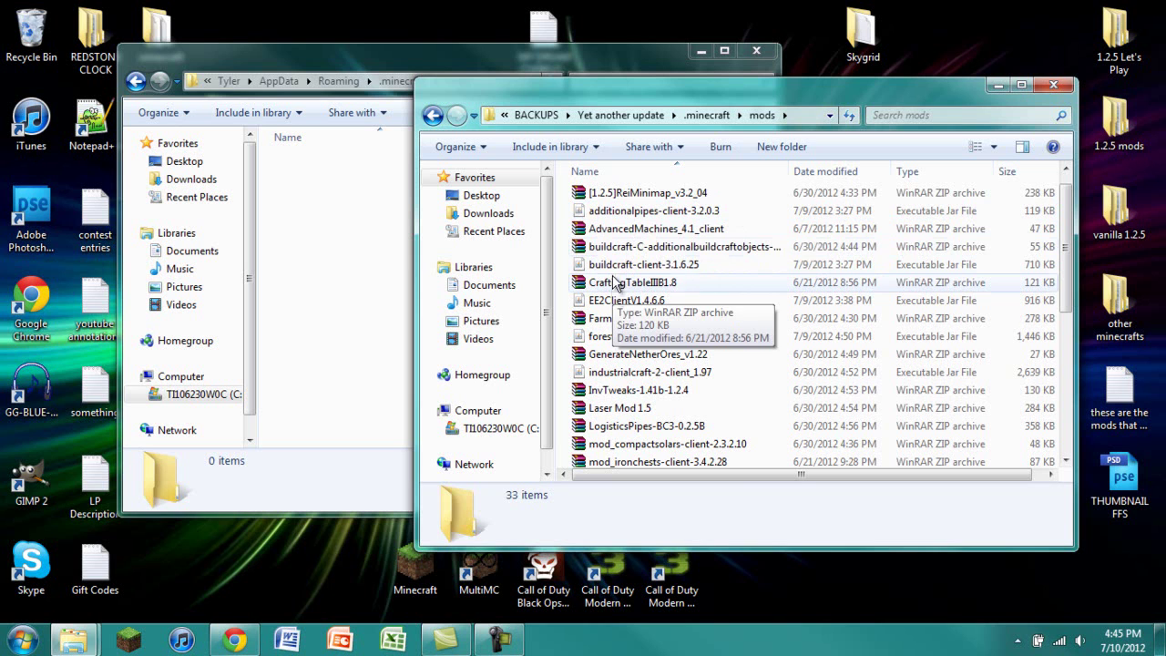
left_click(575, 235)
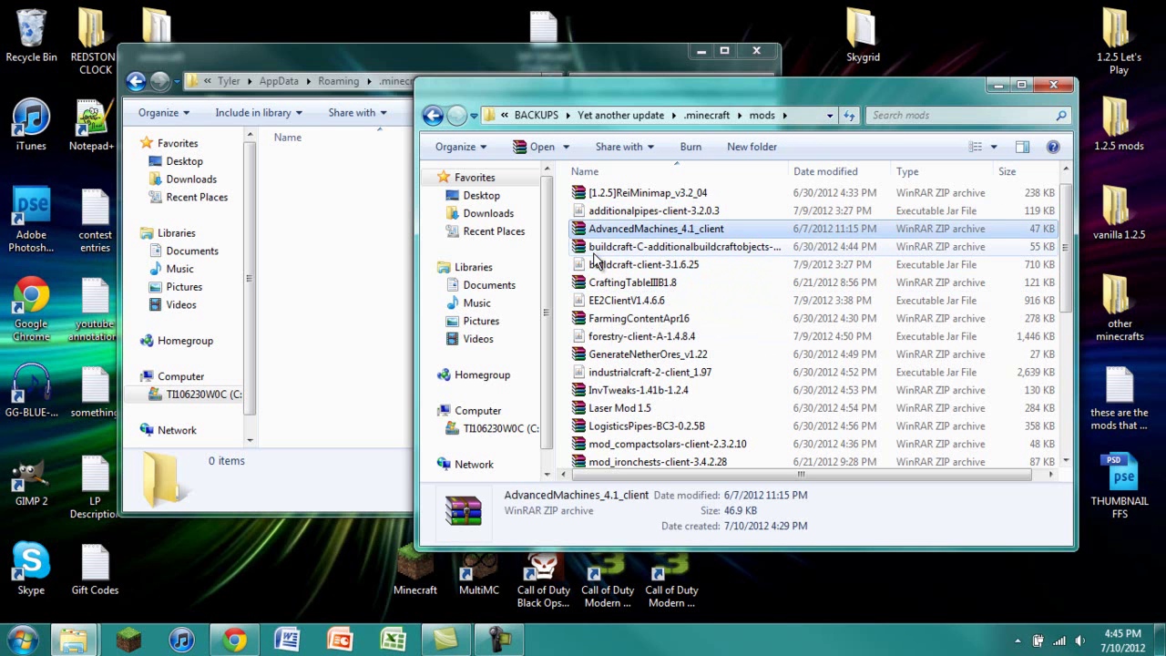
left_click(585, 250)
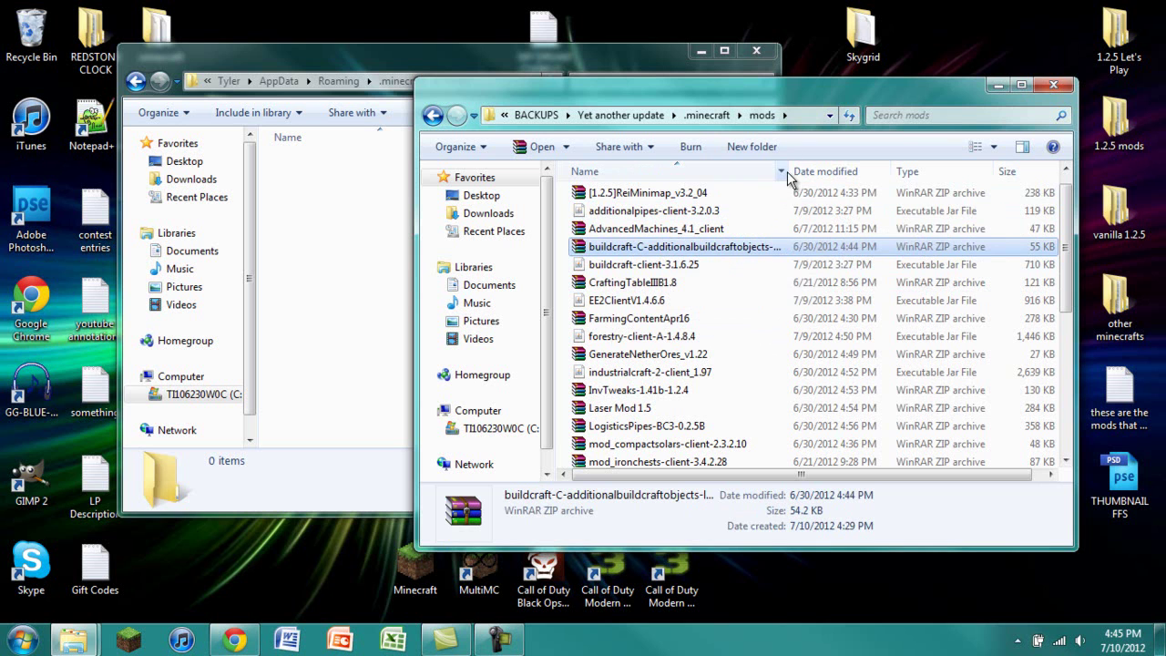
mouse_move(787, 171)
left_mouse_down()
mouse_move(856, 171)
mouse_move(781, 171)
left_mouse_up()
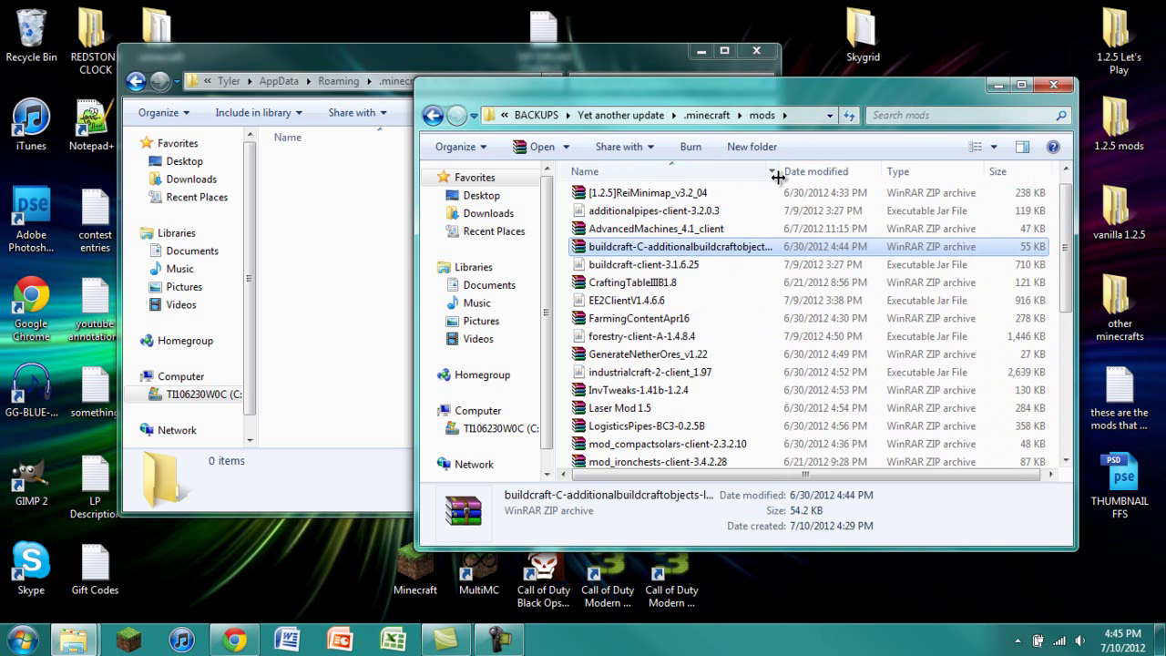
left_click(639, 266)
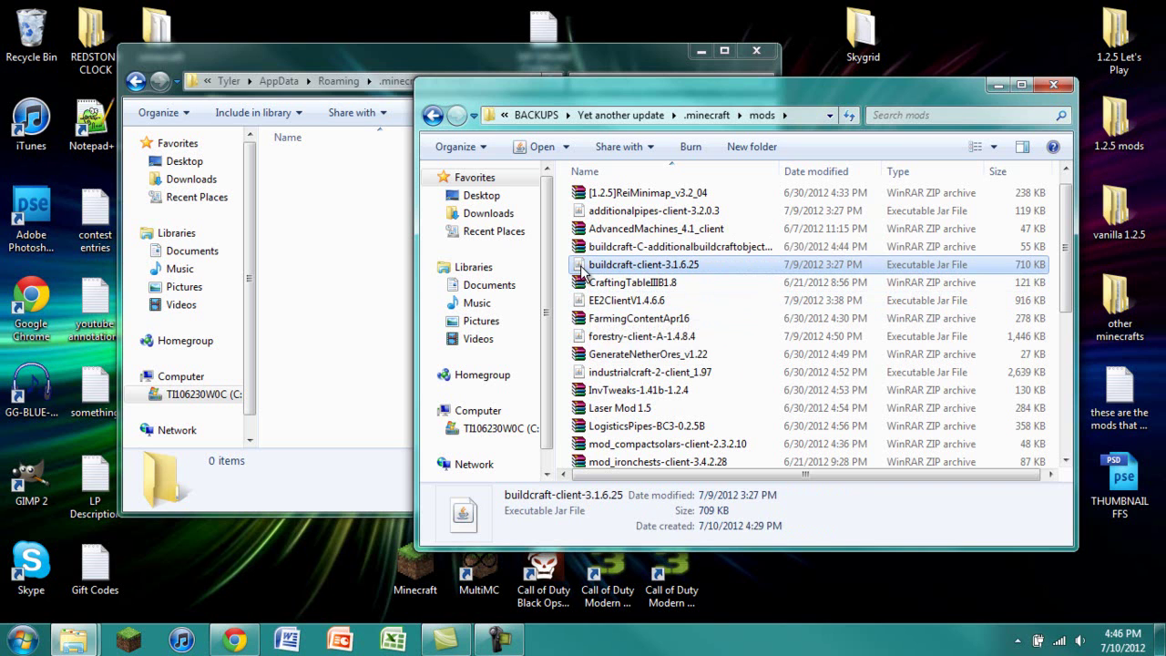
left_click(583, 285)
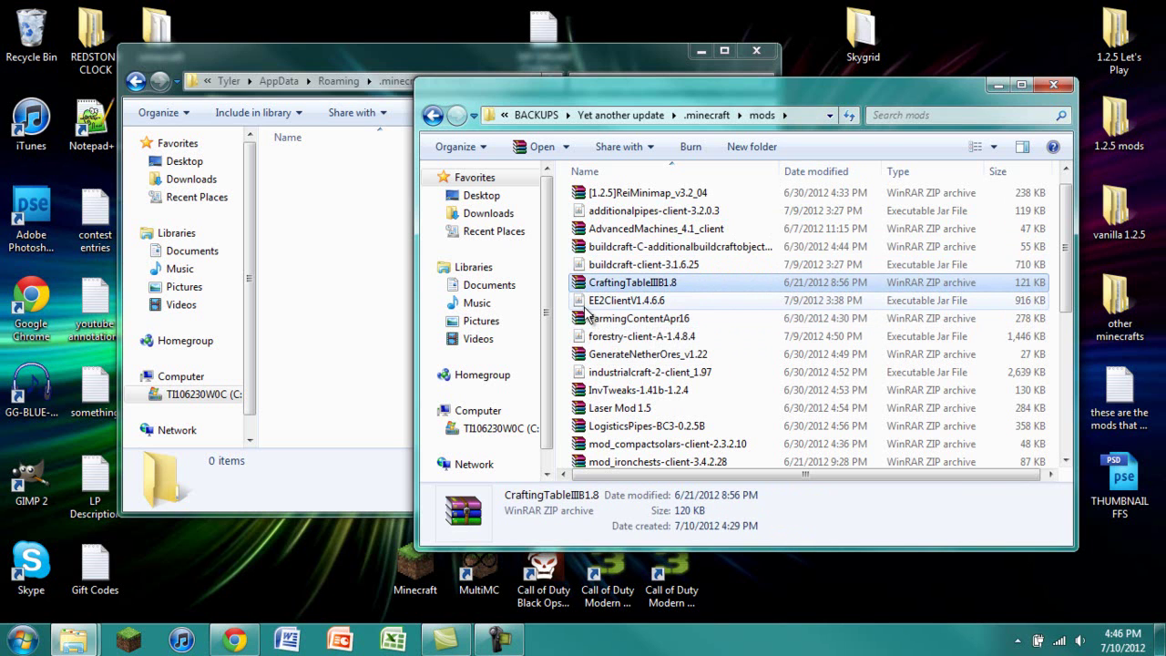
left_click(586, 307)
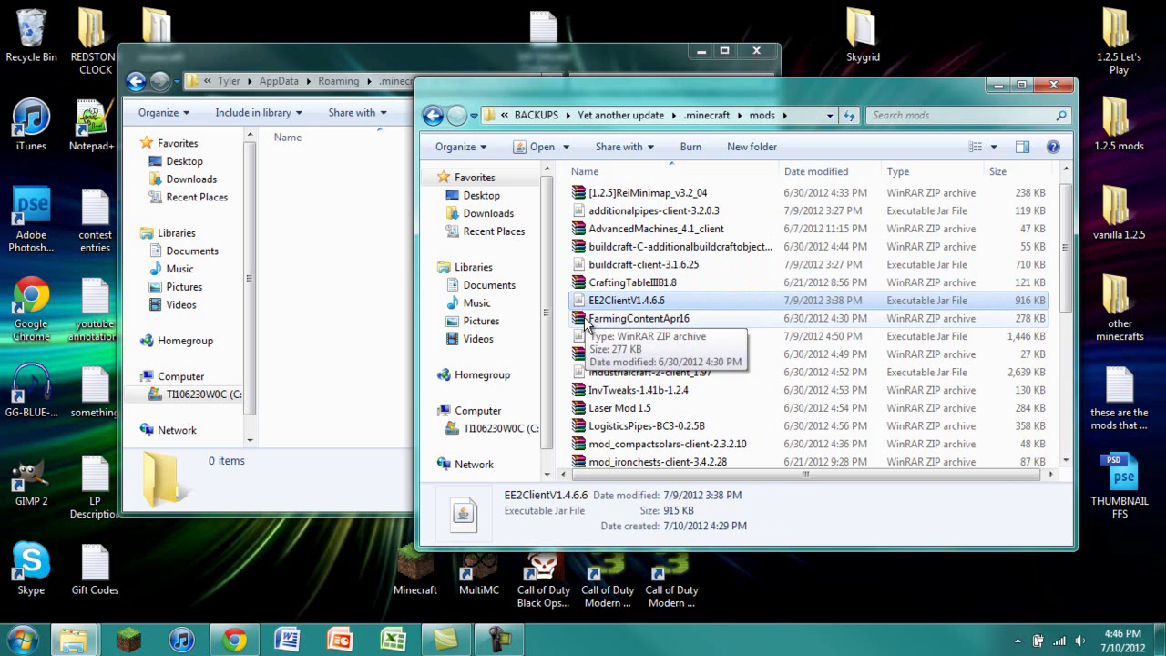
left_click(585, 323)
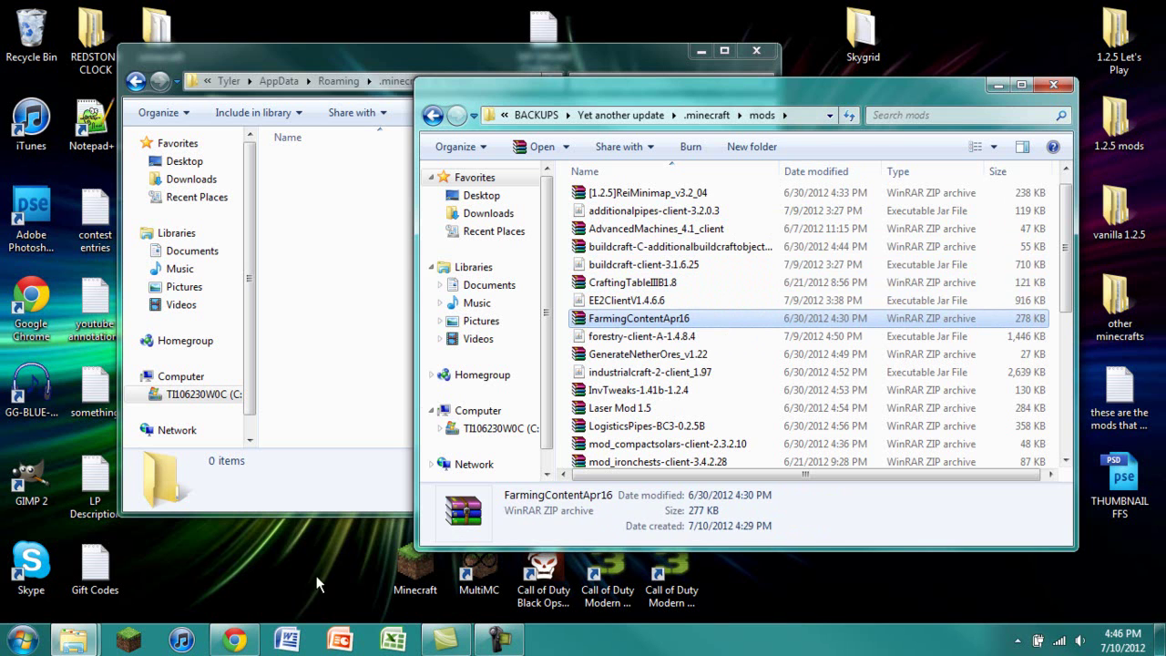
left_click(235, 641)
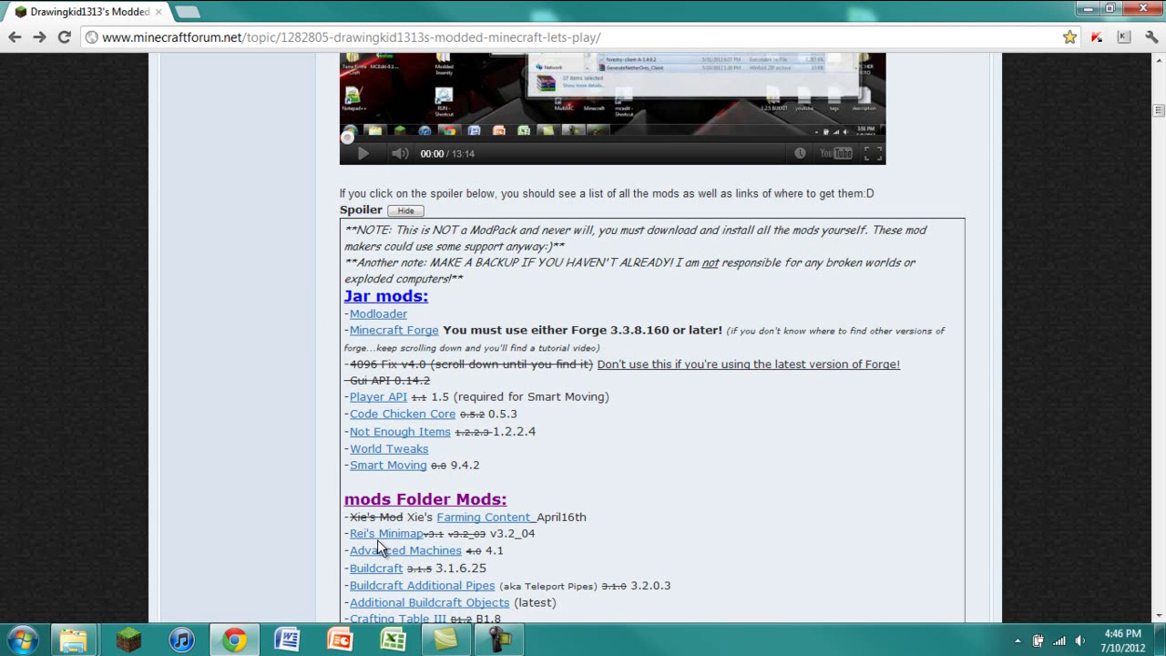
left_click(1085, 9)
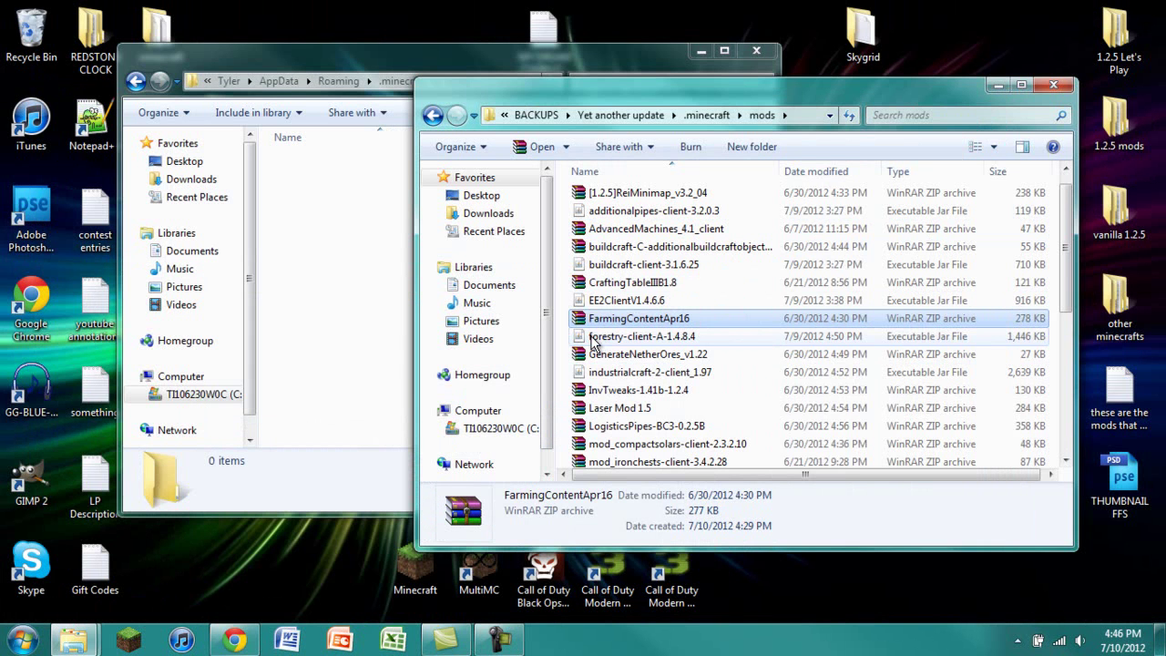
Go through the backup mods from GenerateNetherOres_v1.22 to NEI_ThaumcraftPlugin 1.0.6.15.
left_click(696, 362)
scroll(695, 362, "down", 1)
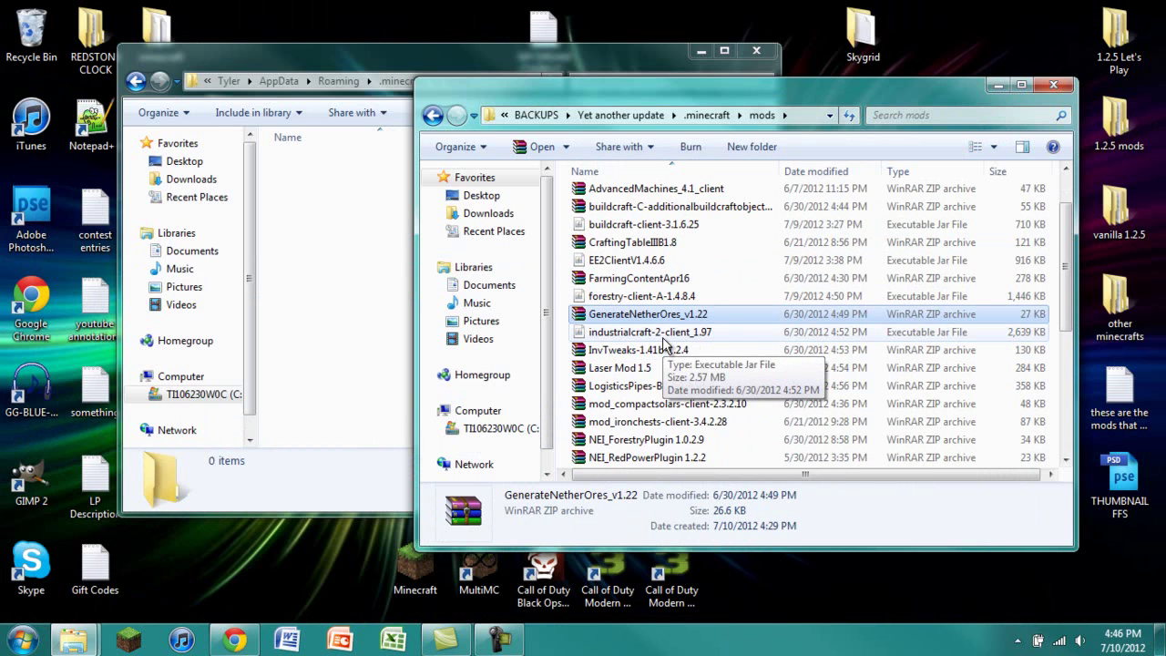
left_click(648, 350)
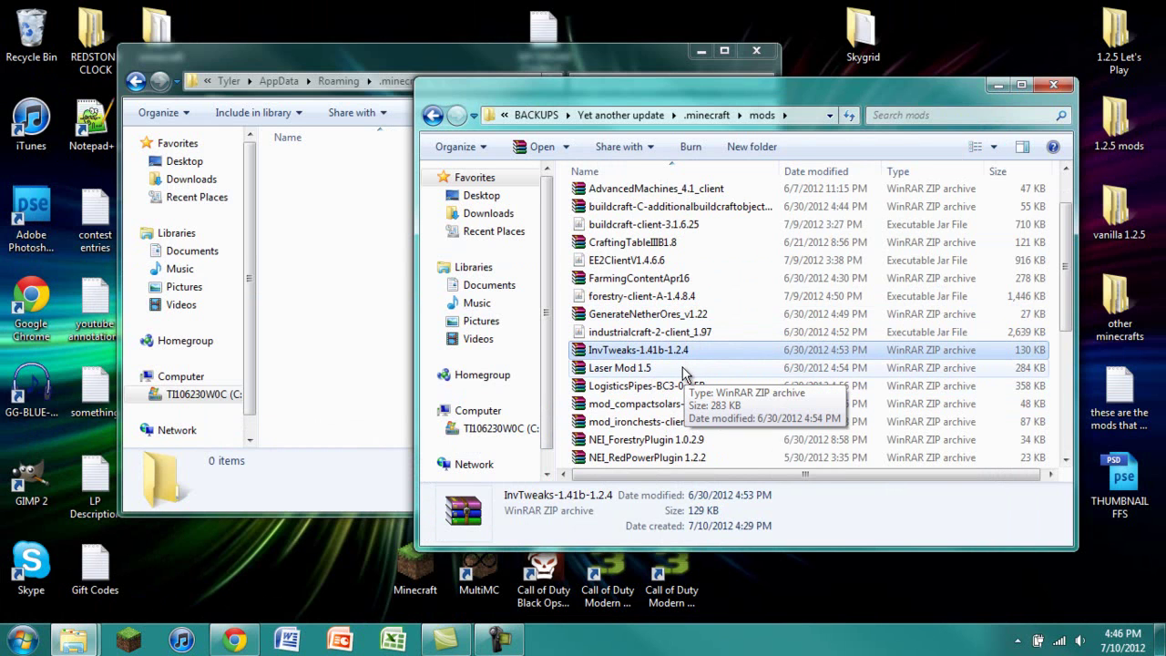
left_click(627, 369)
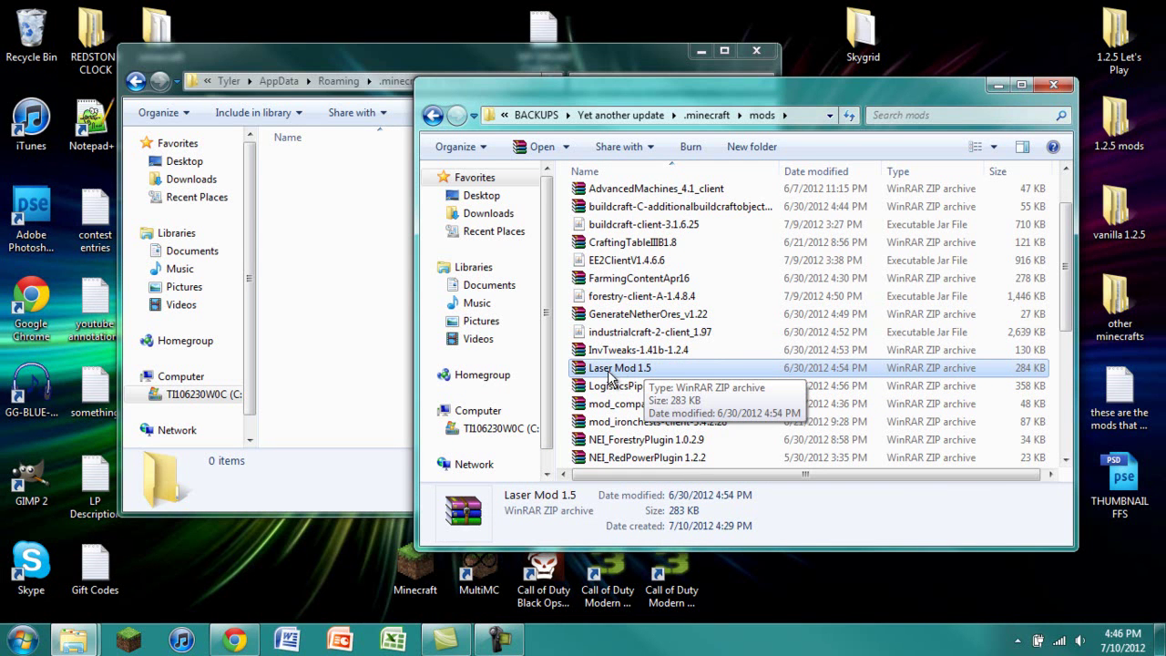
scroll(609, 378, "down", 1)
left_click(646, 337)
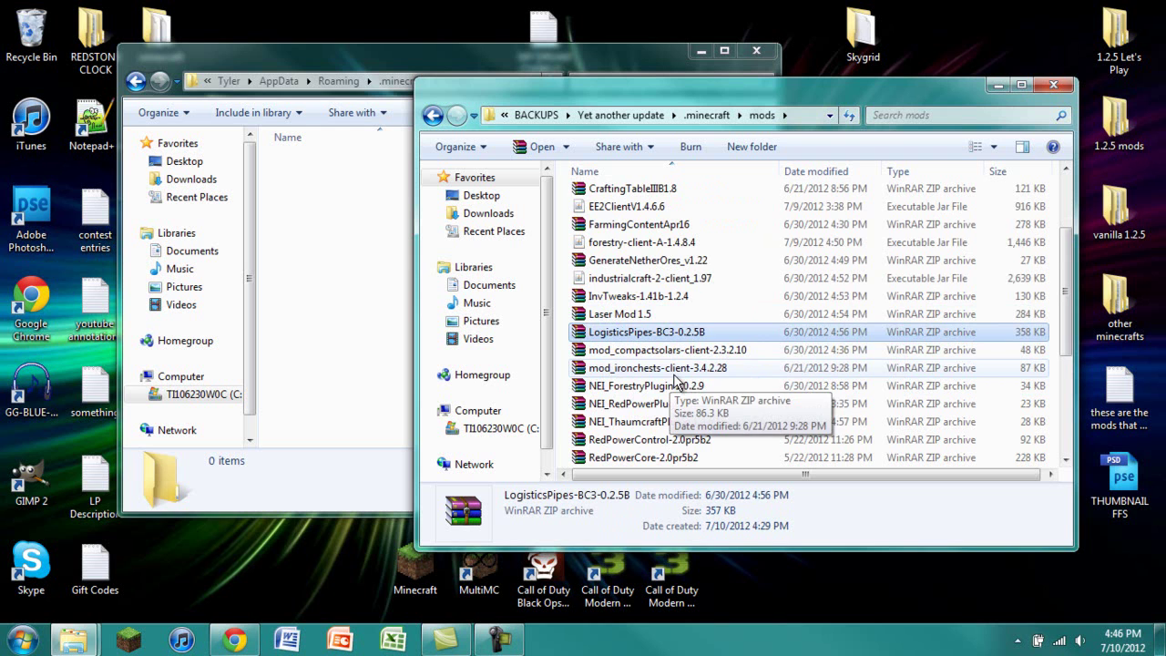
scroll(652, 351, "down", 1)
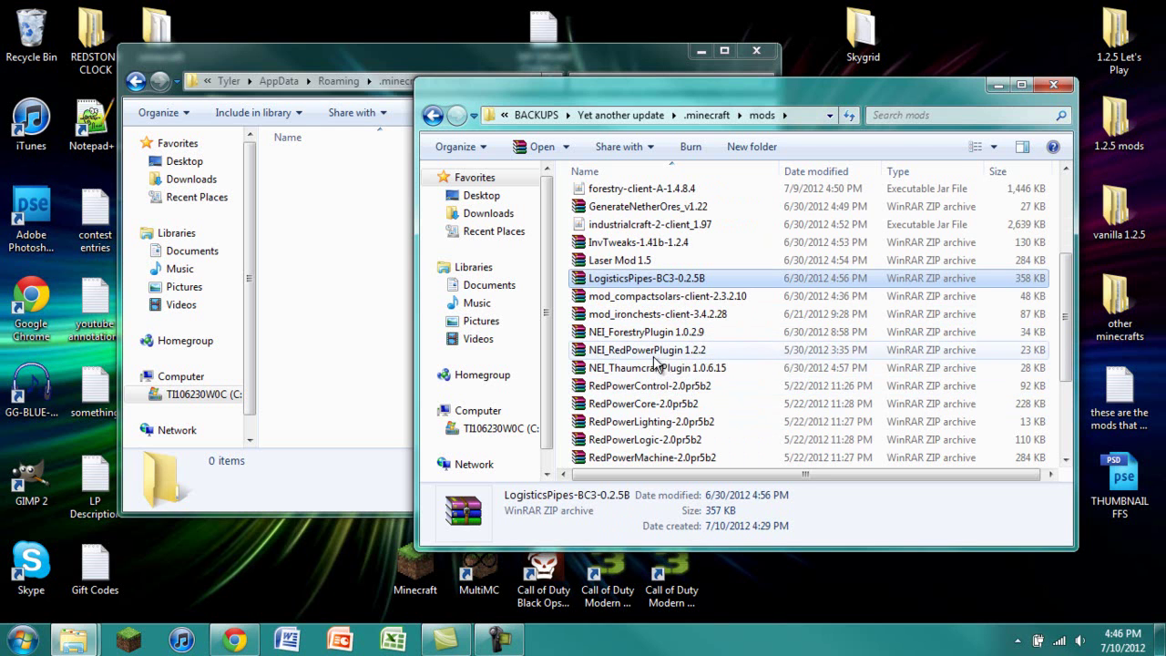
left_click(734, 351)
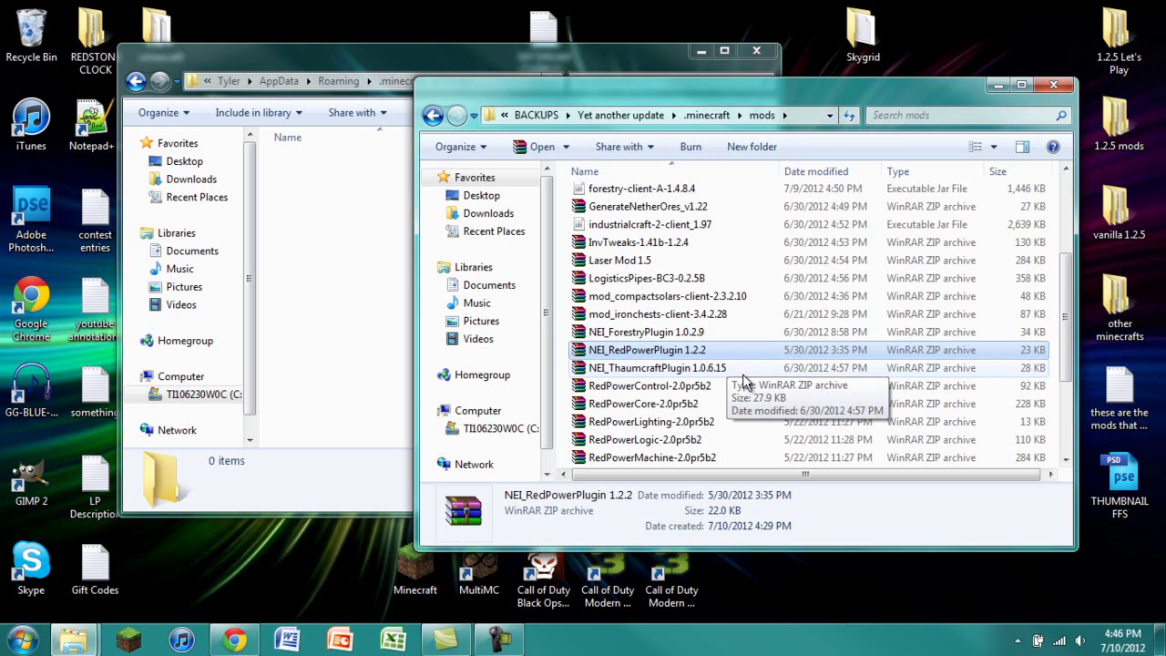
left_click(744, 370)
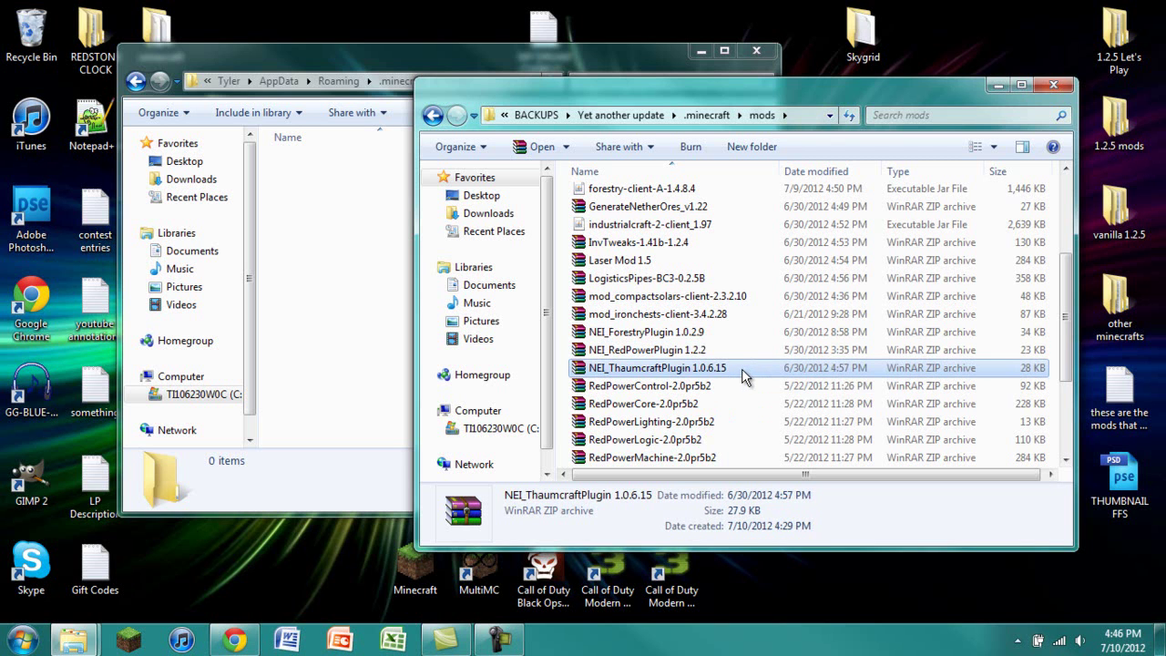
Go through the remaining backup mods from the RedPower archives to the WR-CBE archives, including Timber! (1.2.4) and TransportThingys 2.0.
scroll(742, 375, "down", 1)
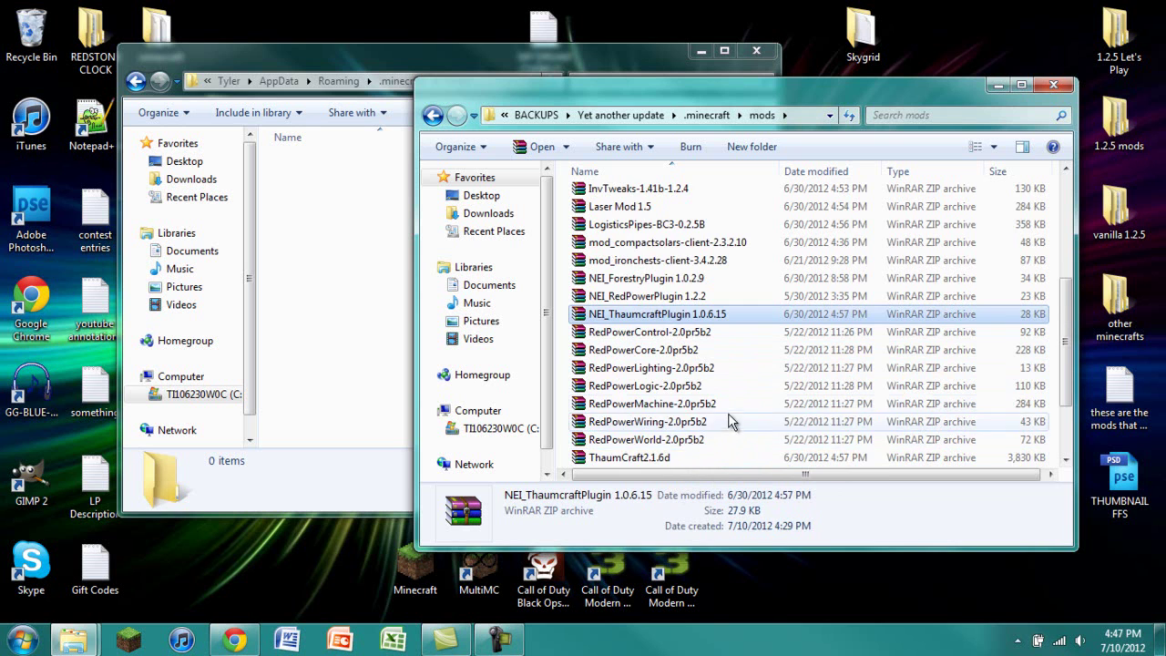
scroll(724, 415, "down", 2)
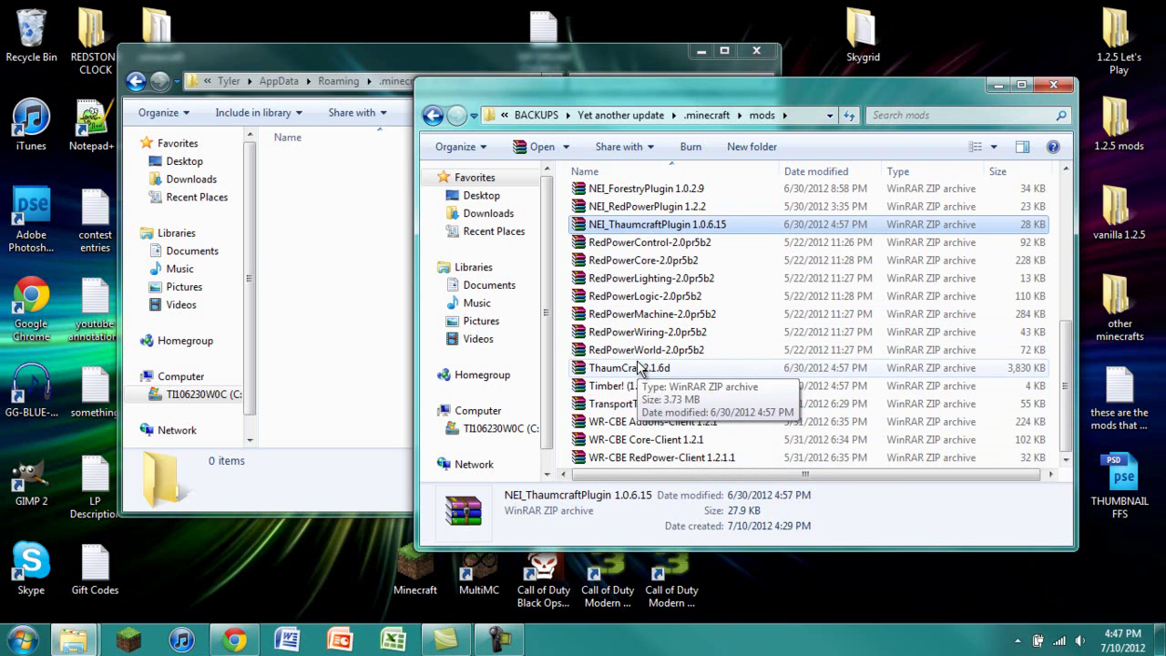
left_click(663, 383)
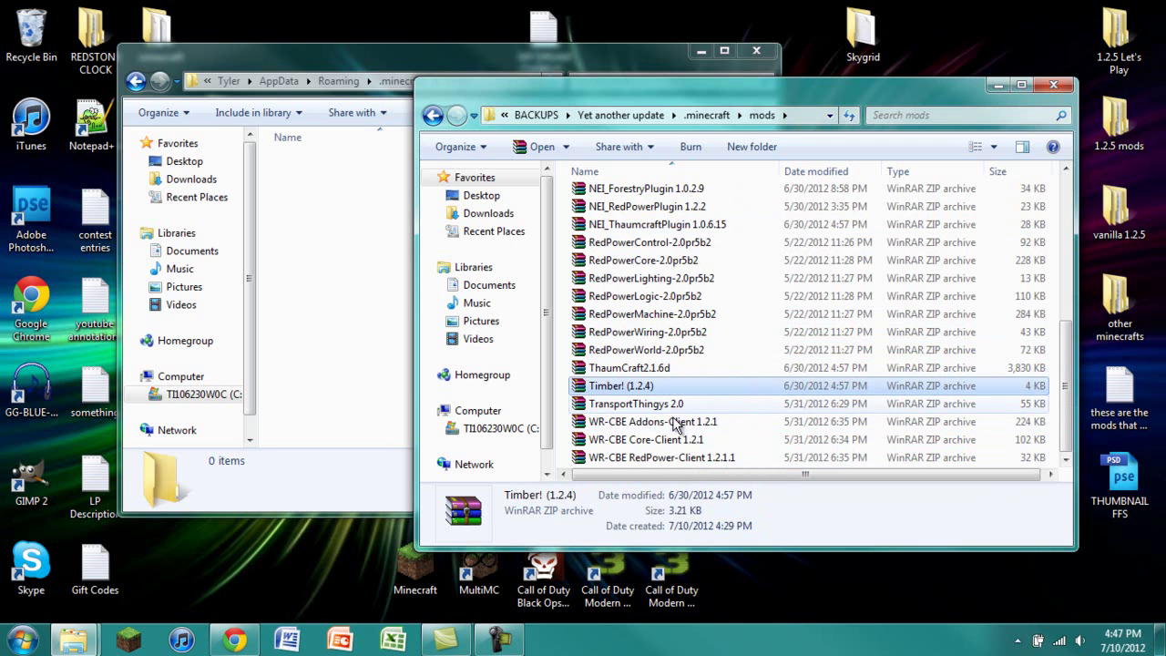
left_click(624, 408)
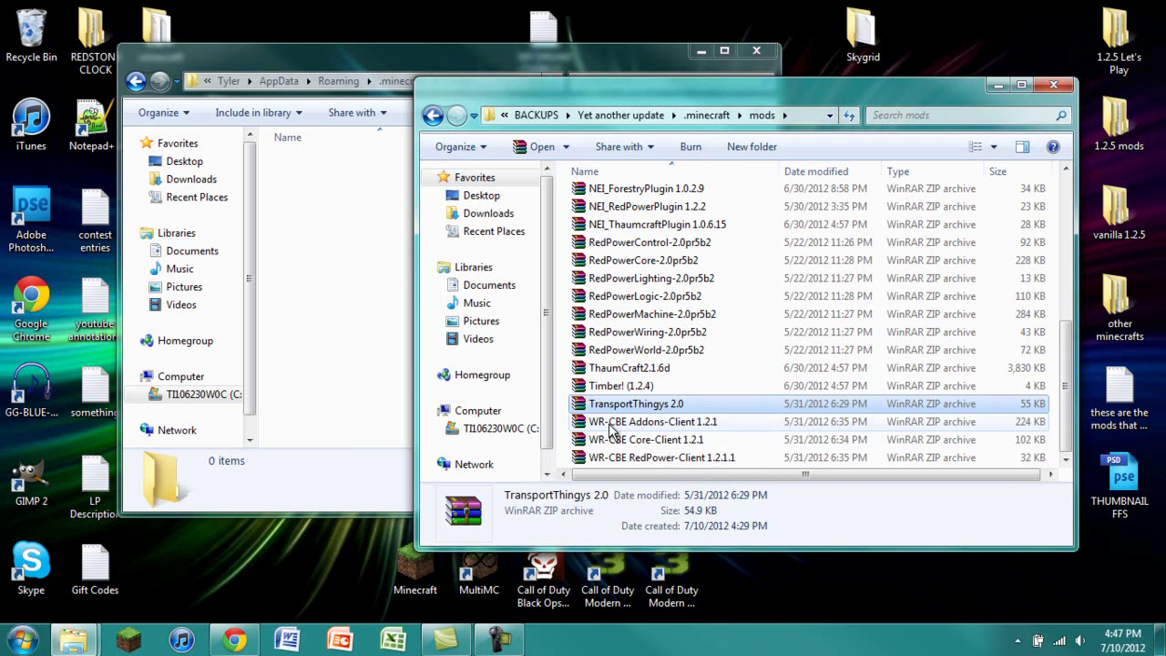
left_click(637, 460)
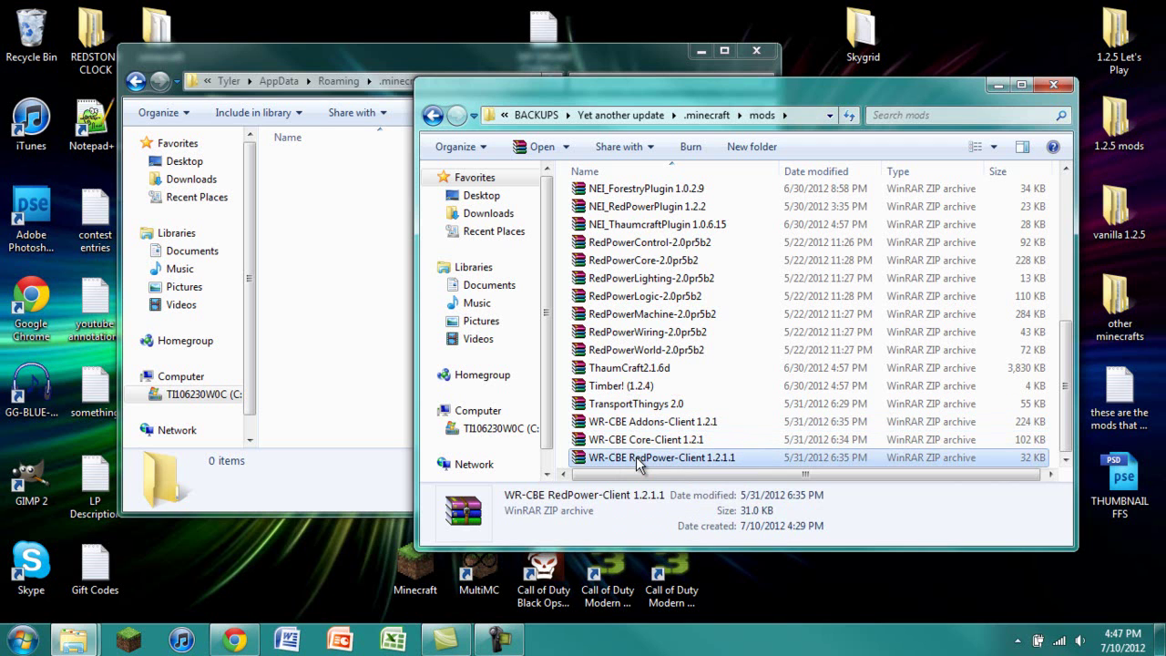
left_click(643, 441)
left_click(644, 425)
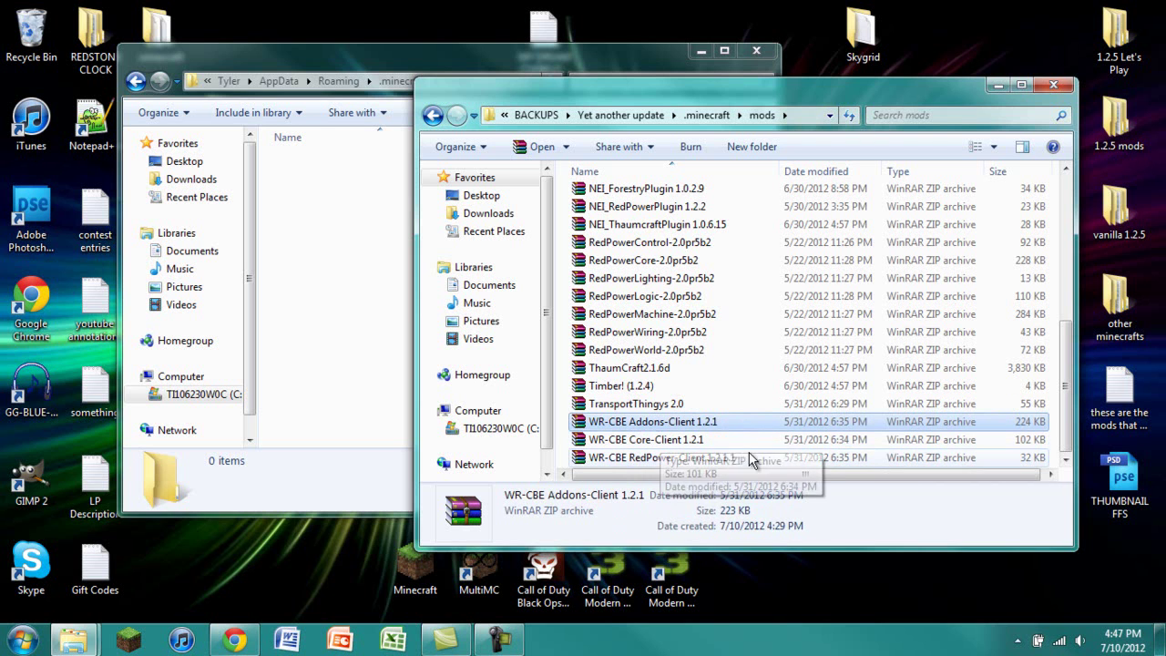
Copy all backup mod files from [1.2.5]ReiMinimap_v3.2_04 to WR-CBE RedPower-Client 1.2.1.1 into the .minecraft mods folder, and return to .minecraft.
left_click(683, 457)
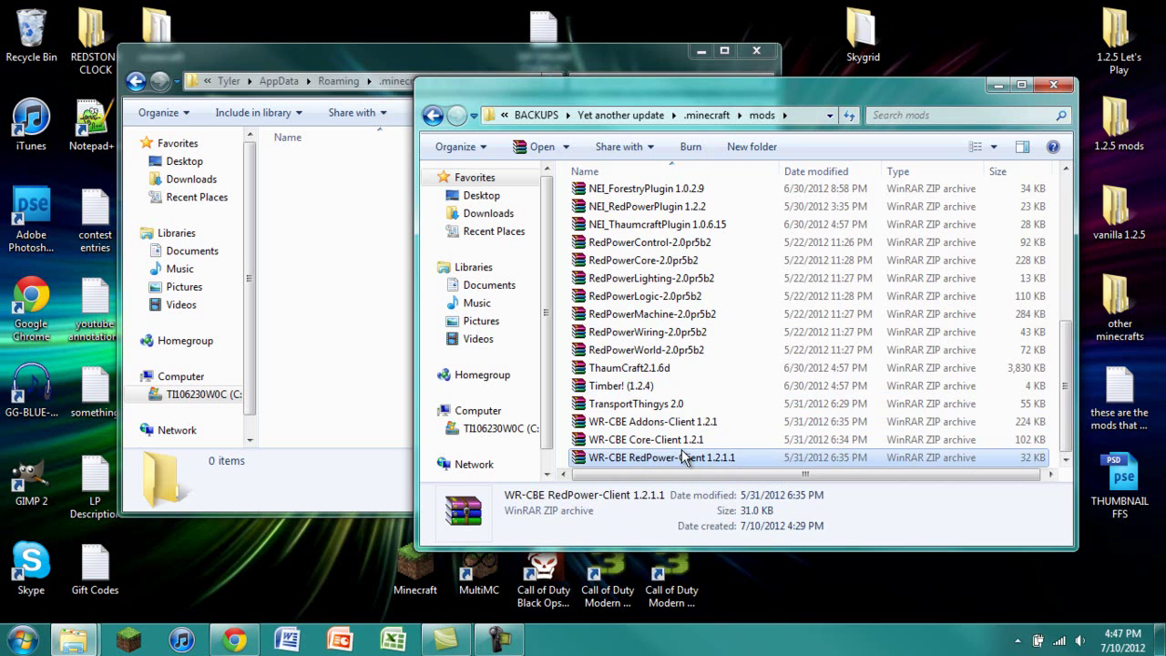
scroll(683, 457, "up", 6)
left_click(637, 214, "shift")
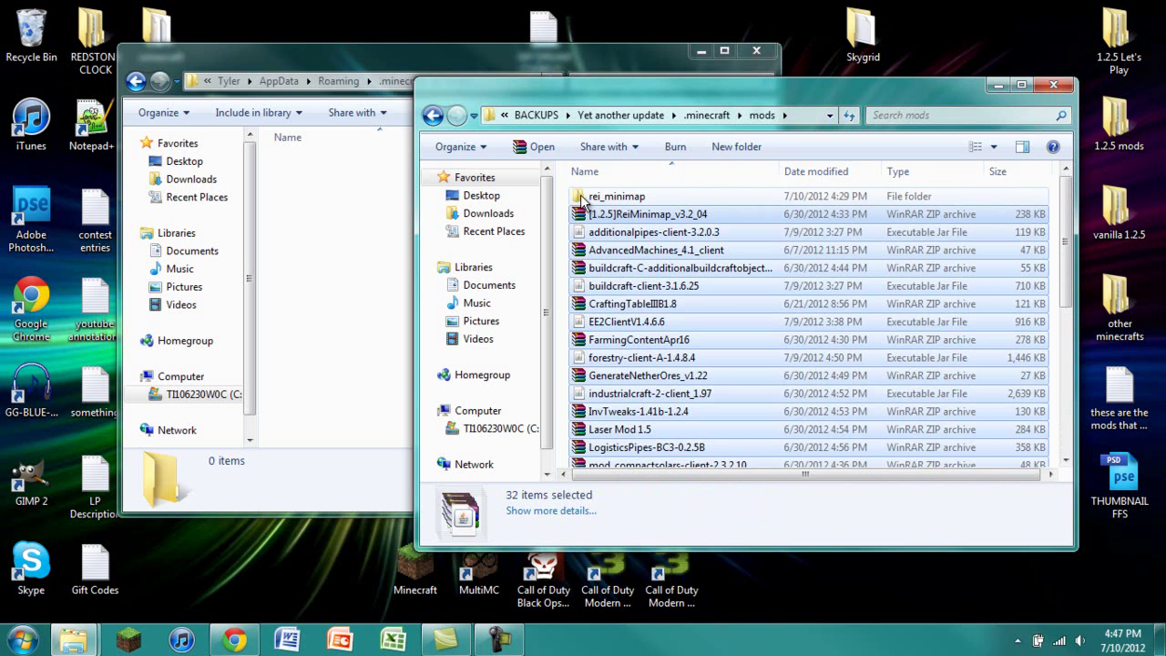
scroll(581, 222, "down", 1)
scroll(582, 223, "up", 1)
left_click_drag(580, 221, 391, 228)
left_click(396, 331)
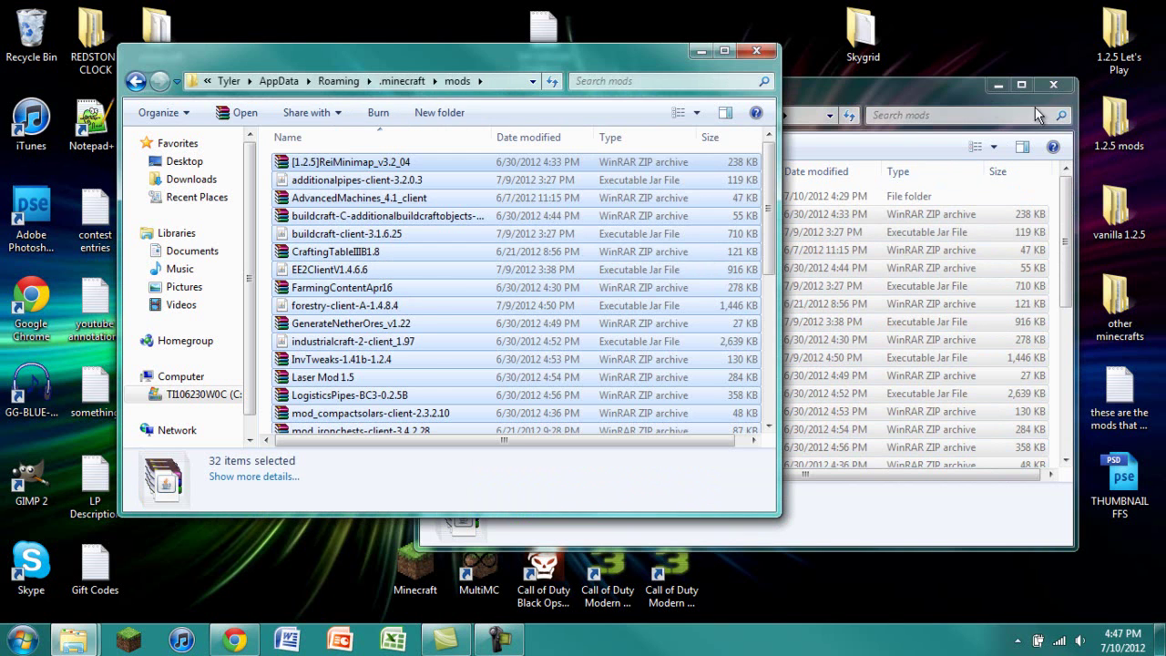
left_click(1048, 82)
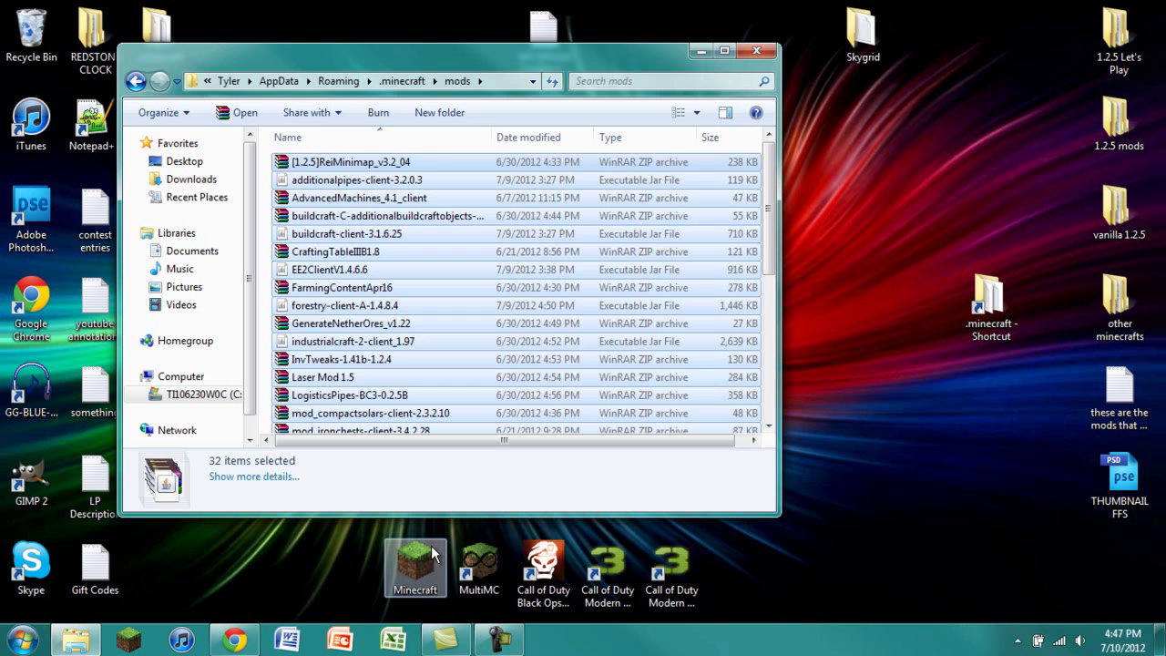
left_click_drag(309, 54, 494, 52)
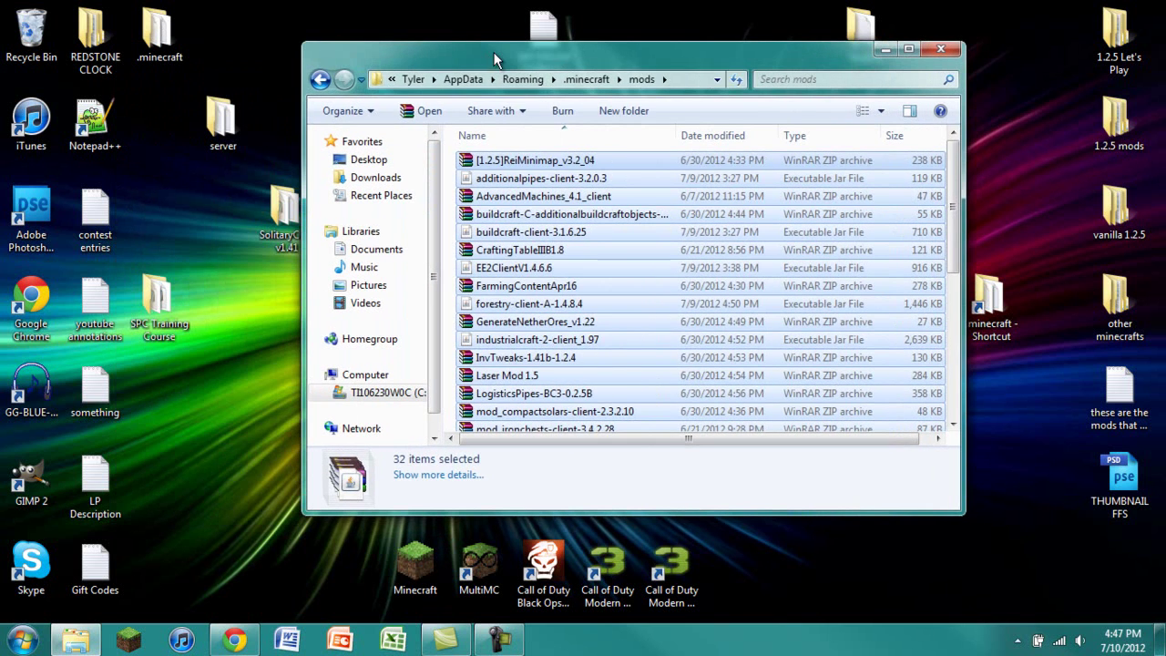
left_click(320, 80)
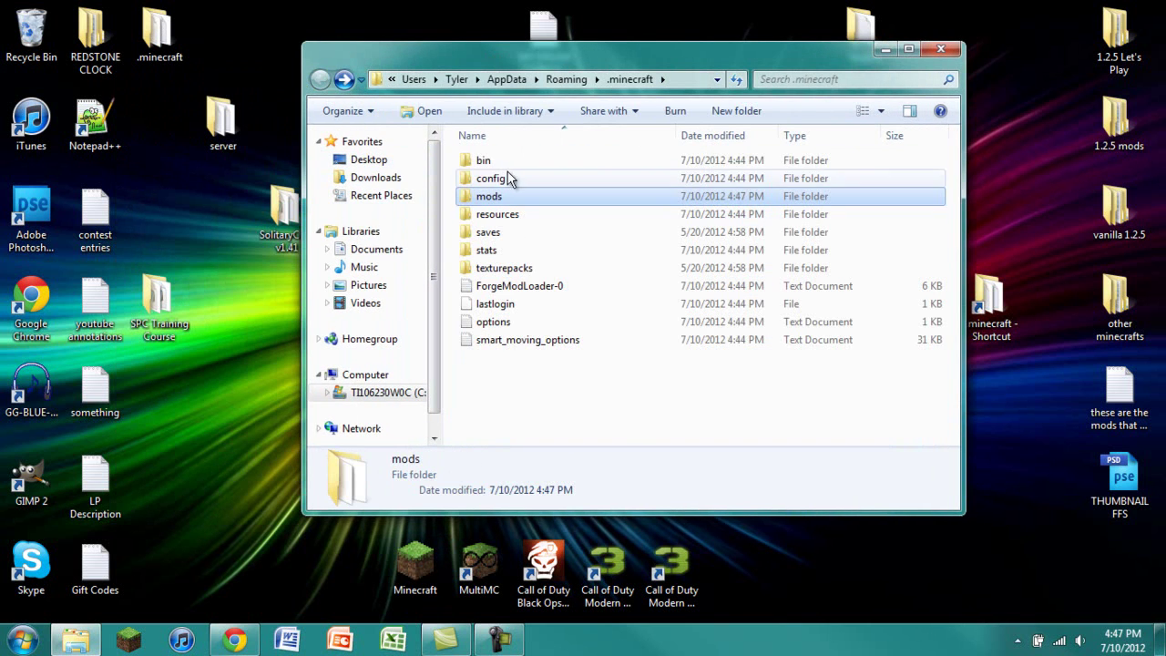
Switch to the forum page in Chrome, collapse the mod list spoiler and expand the Updates spoiler.
left_click(275, 565)
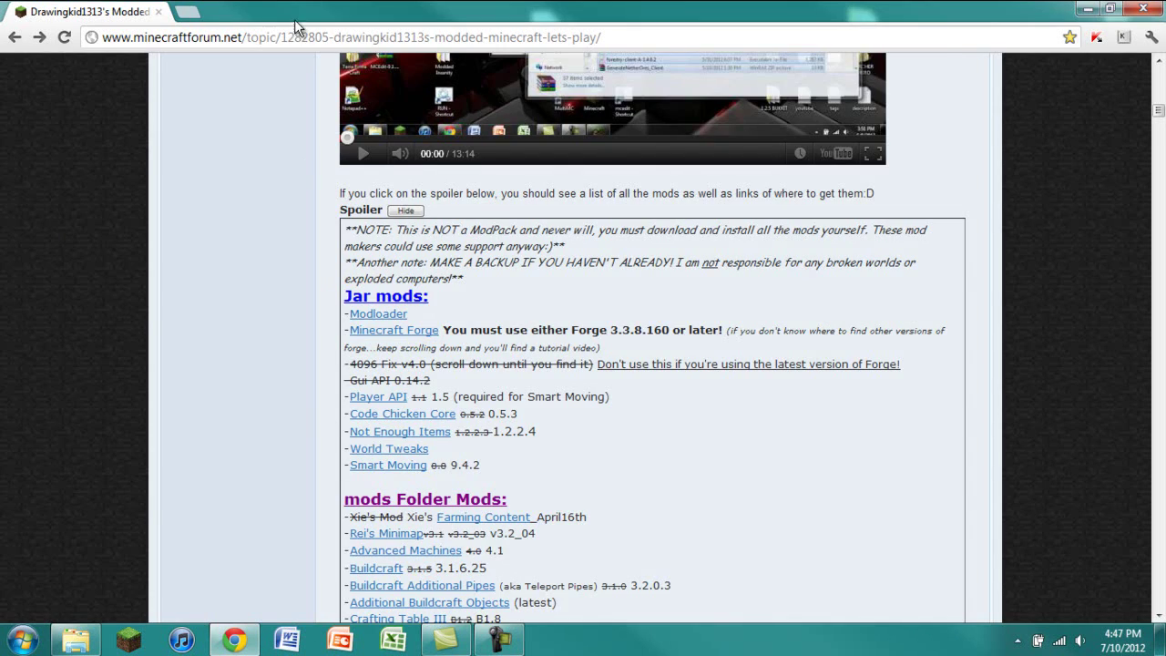
scroll(228, 177, "down", 3)
scroll(228, 177, "up", 3)
left_click(405, 212)
scroll(313, 195, "down", 2)
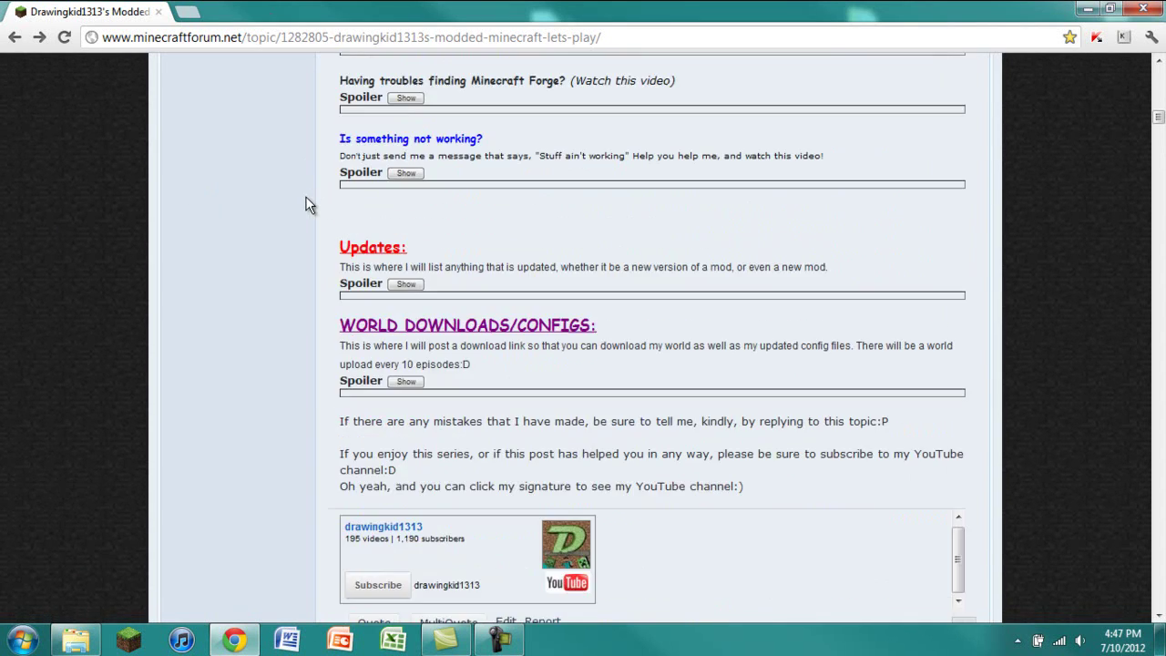
left_click(406, 285)
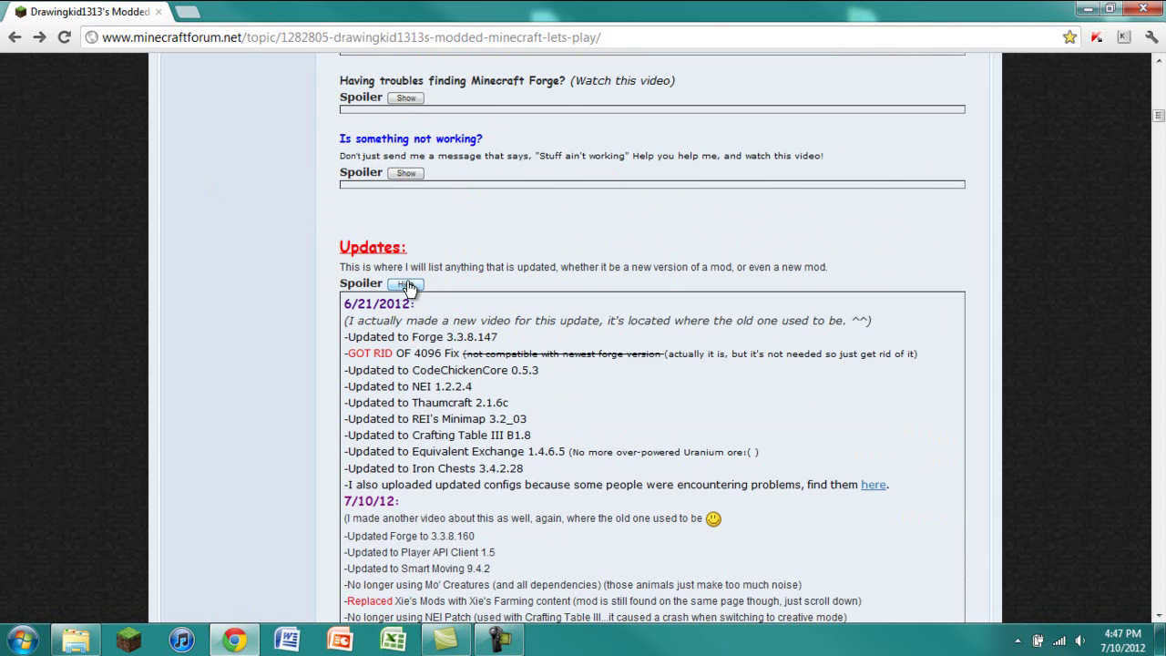
Expand the WORLD DOWNLOADS/CONFIGS spoiler and highlight the Emergency Config Upload line.
scroll(407, 286, "down", 5)
left_click(401, 479)
scroll(394, 448, "down", 2)
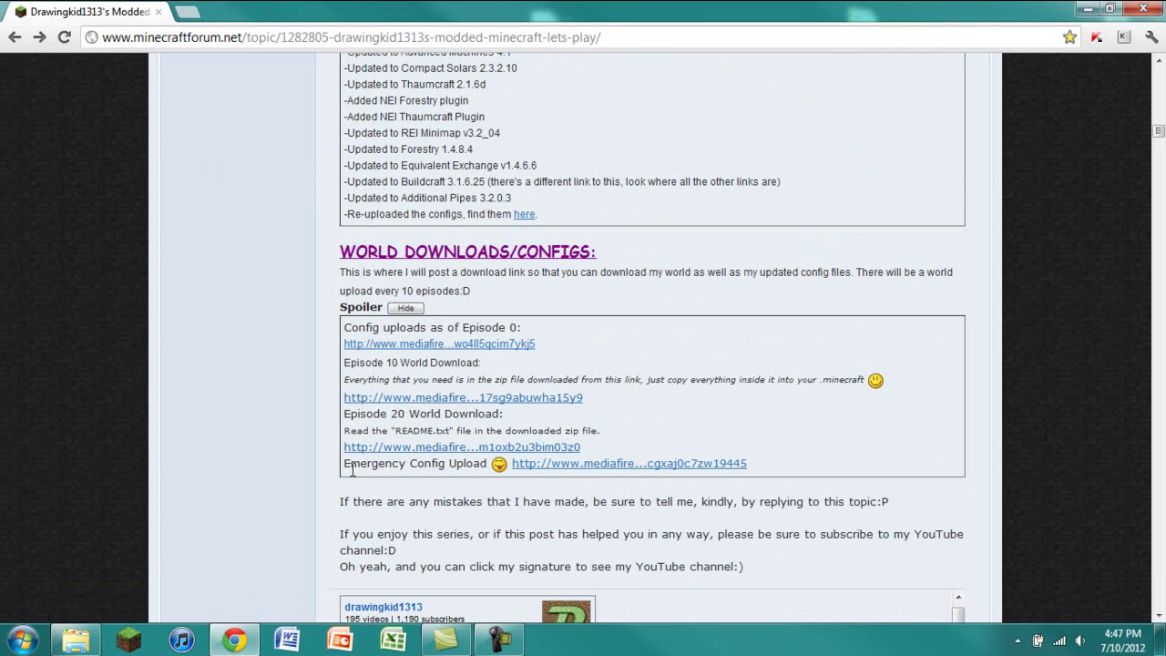
left_click_drag(347, 464, 757, 464)
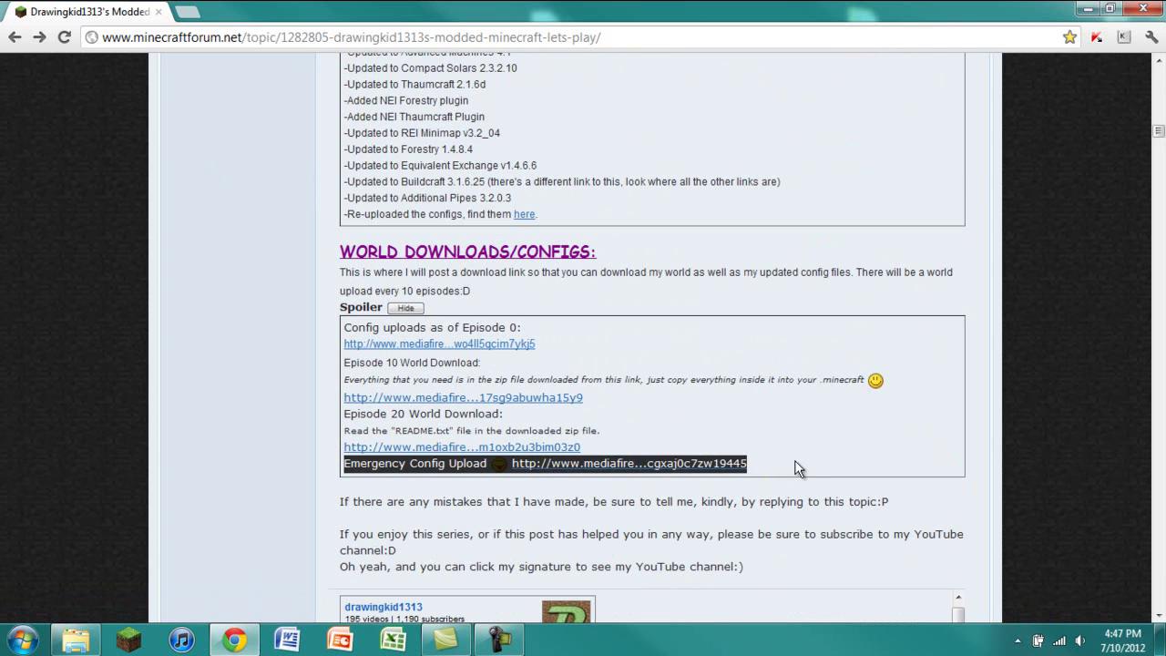
left_click(795, 468)
Follow the re-uploaded configs link in the 7/10/12 updates and download draw1313_S3_configs_Update_3.zip from MediaFire.
scroll(476, 212, "up", 1)
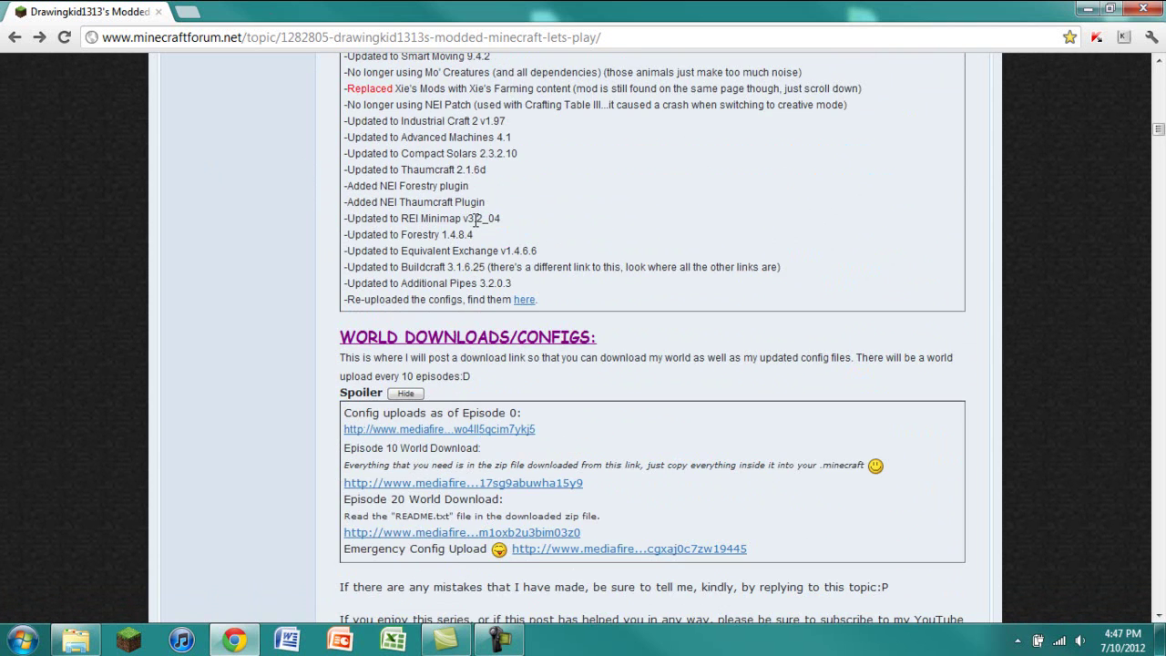
left_click(527, 301)
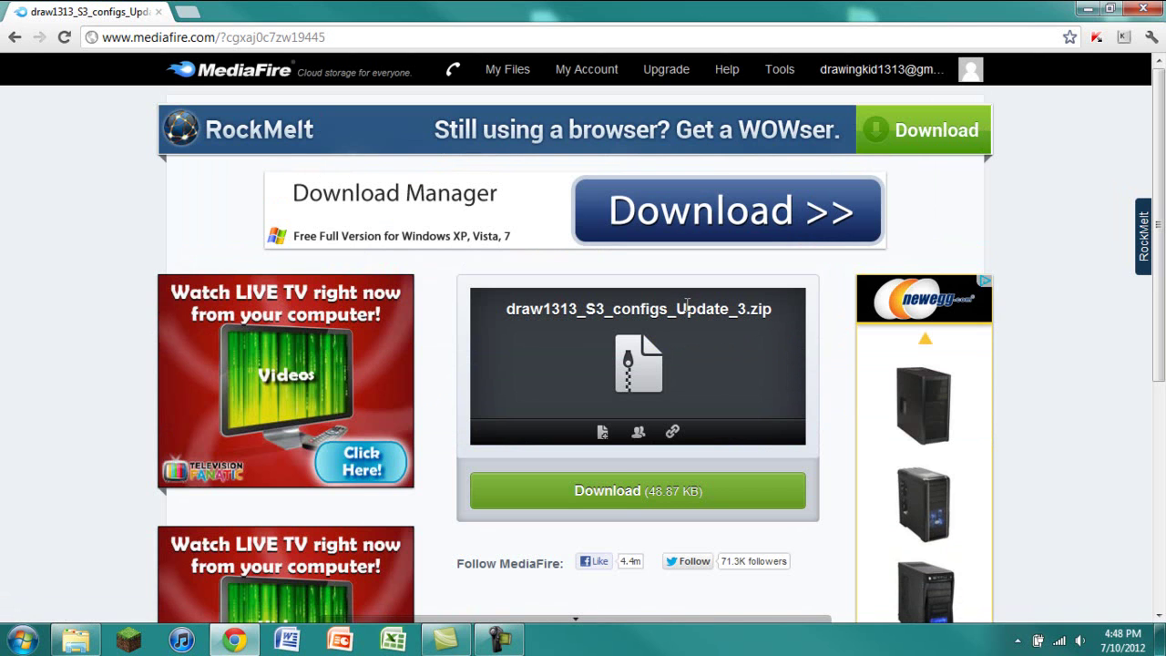
left_click(617, 492)
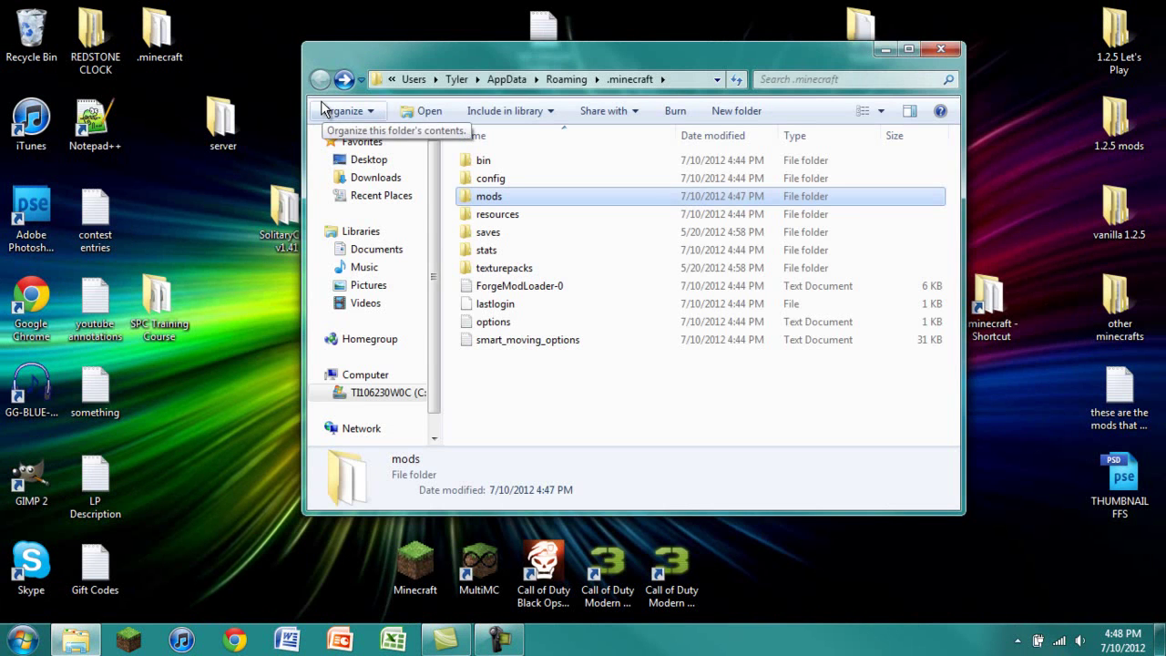
Check the Downloads folder in a second window for the downloaded config archive, and close that window.
key("super+e")
left_click(397, 198)
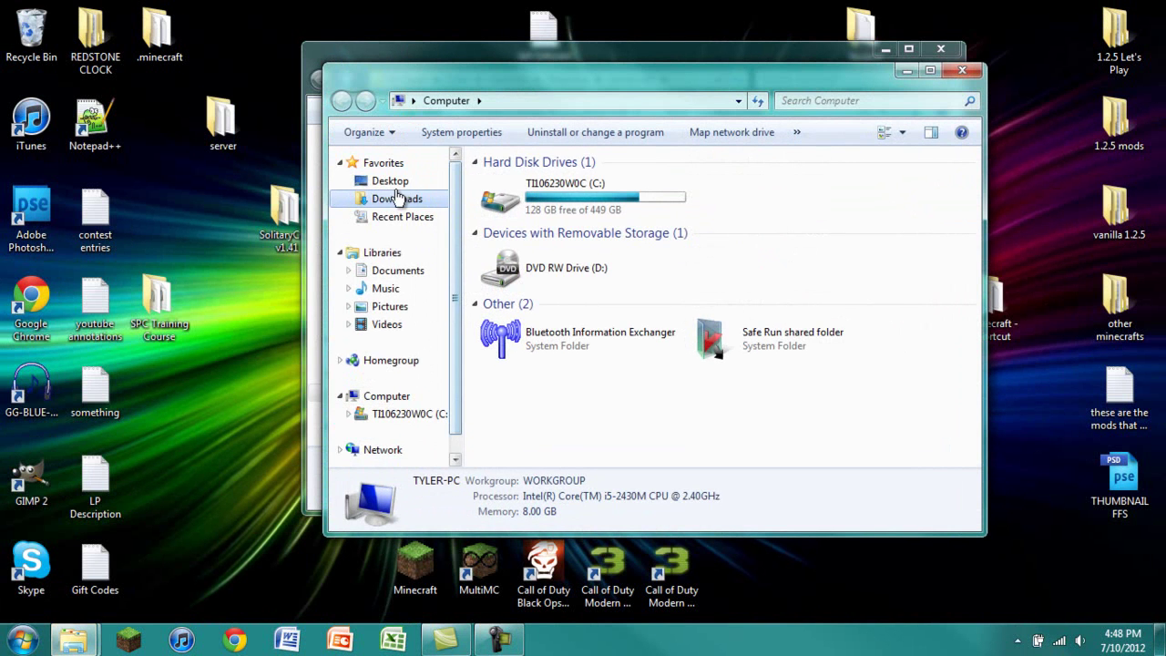
left_click_drag(575, 82, 733, 103)
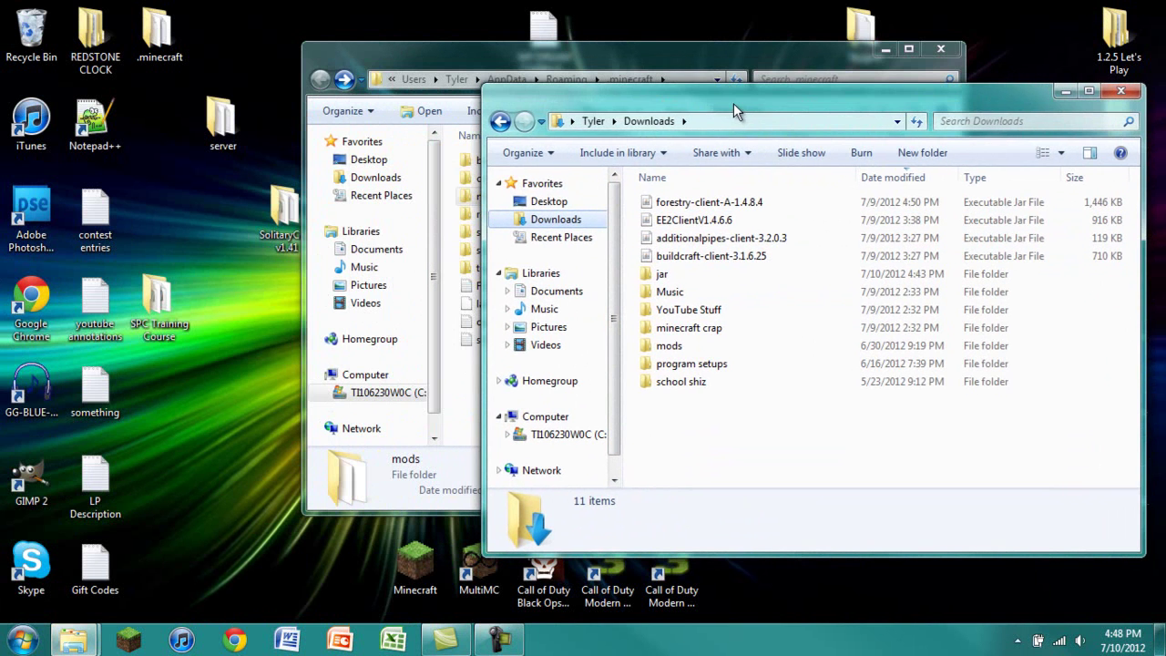
left_click(1121, 91)
Move the draw1313_S3_configs_Update_3 archive from the downloads folder of SolitaryCraft v1.41 to the desktop, and close that window.
double_click(282, 214)
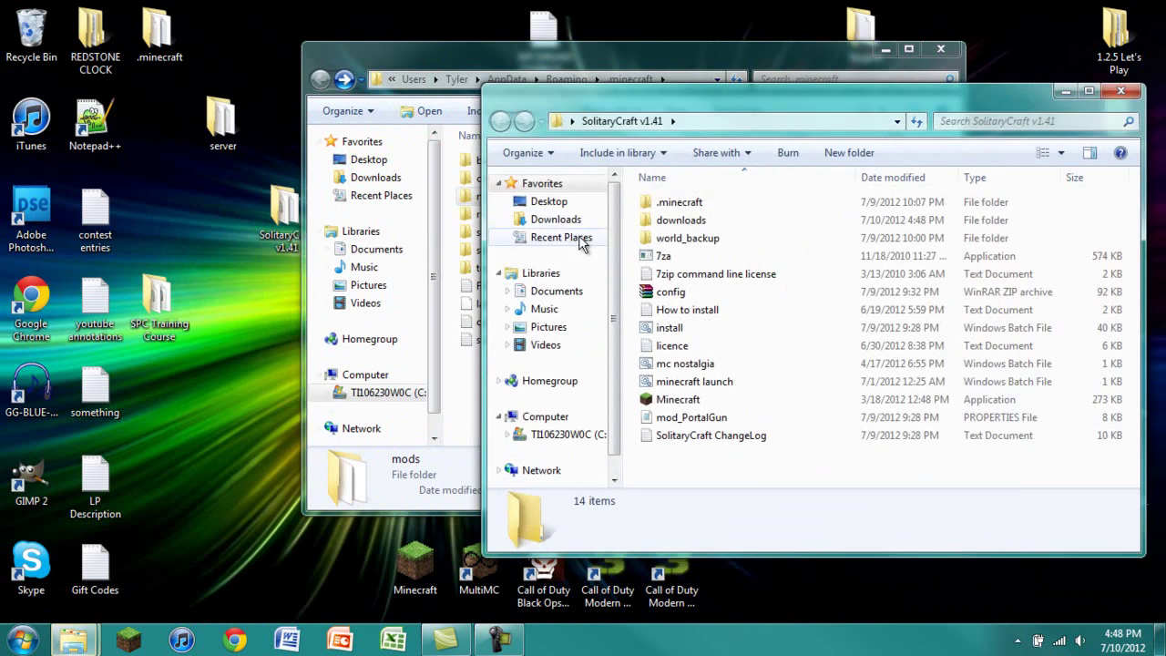
double_click(681, 220)
scroll(697, 281, "down", 14)
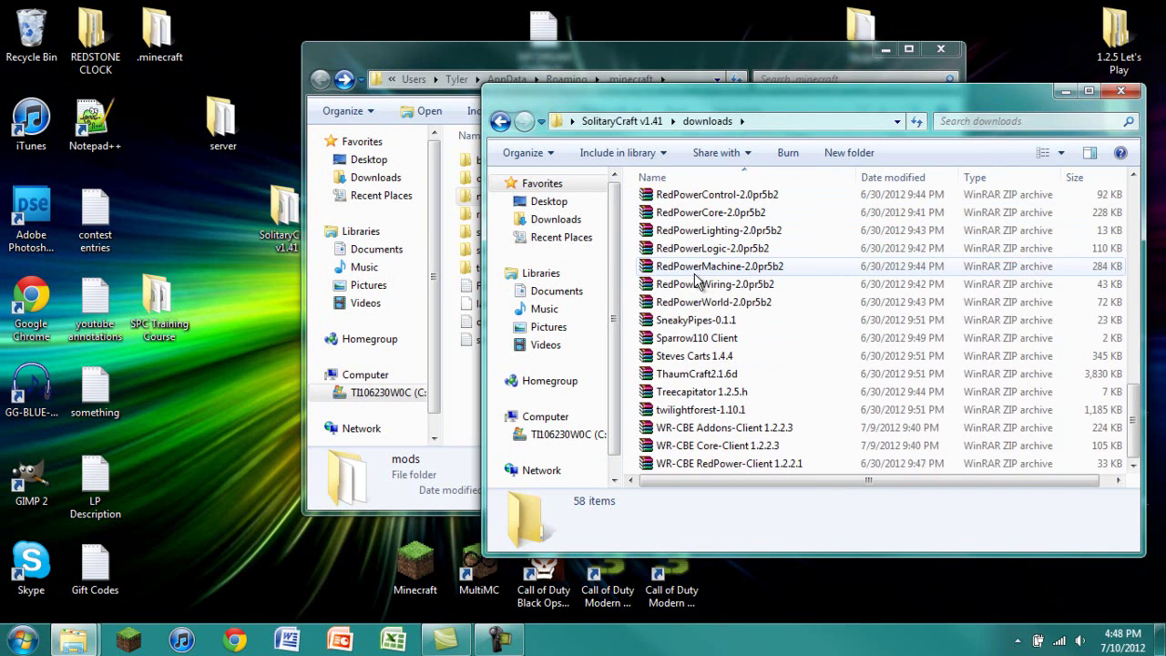
scroll(697, 374, "up", 6)
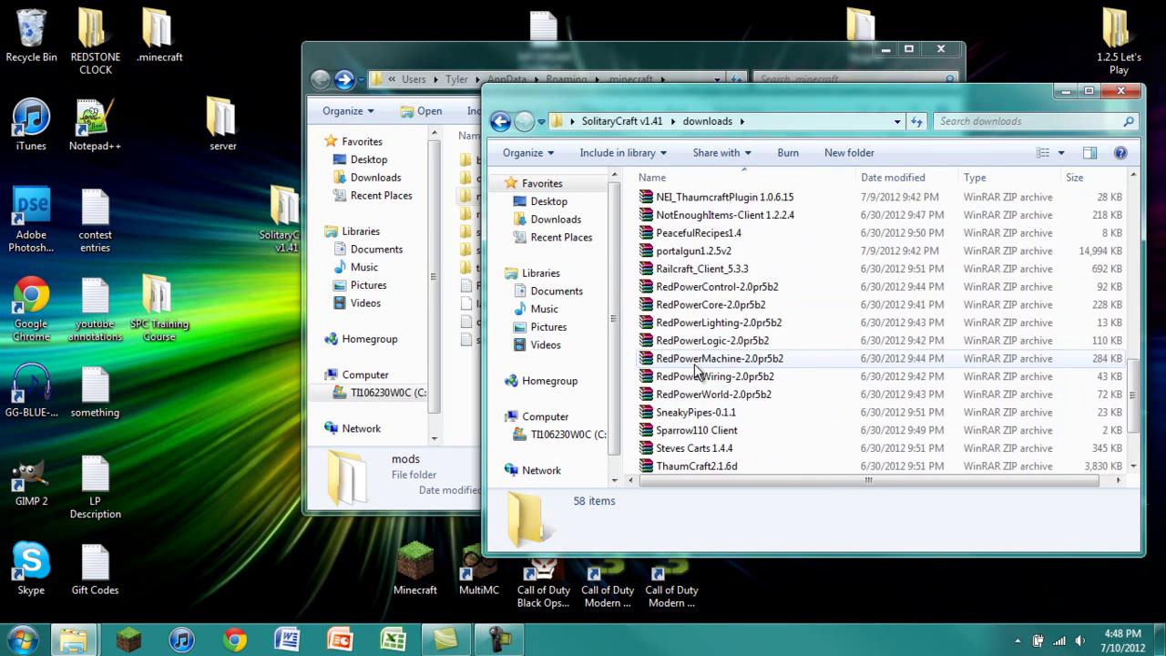
scroll(697, 374, "up", 5)
left_click_drag(679, 304, 264, 334)
left_click(1121, 90)
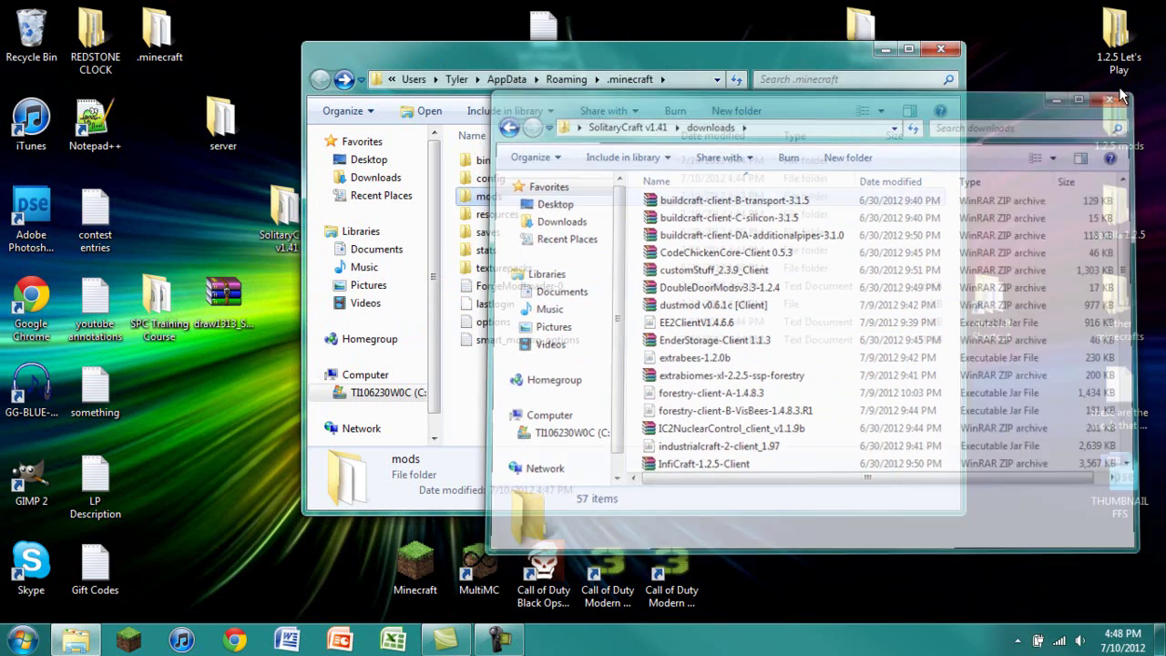
Move draw1313_S3_configs_Update_3 from the desktop into the Downloads folder and place its window beside .minecraft.
key("super+e")
left_click(556, 219)
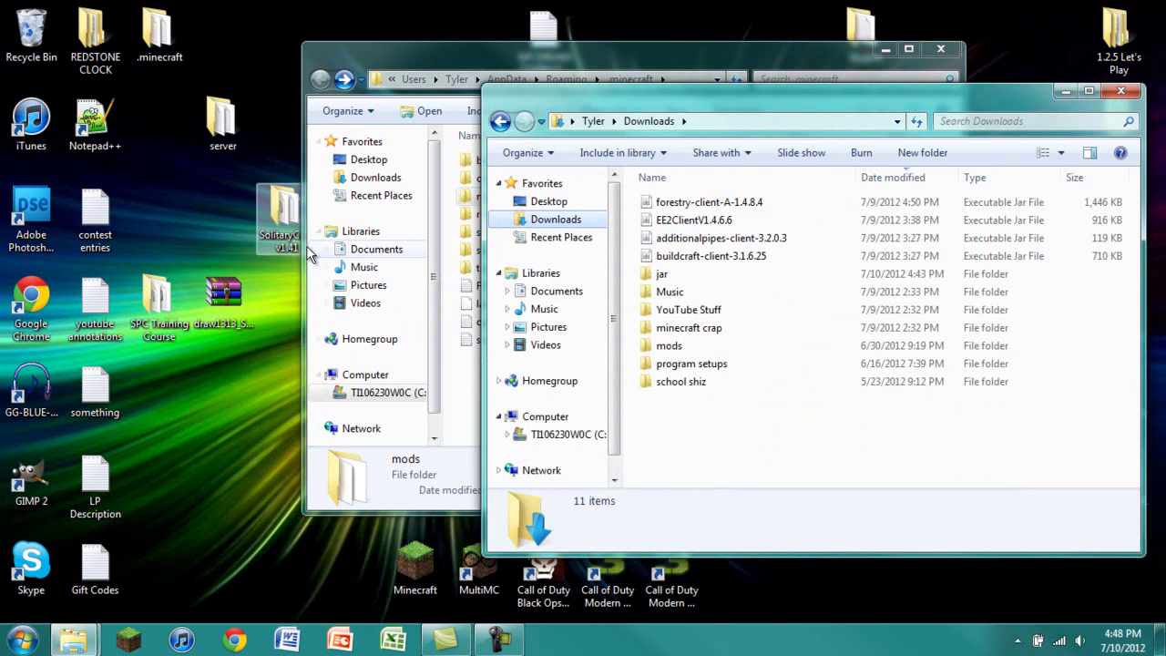
left_click_drag(208, 308, 854, 487)
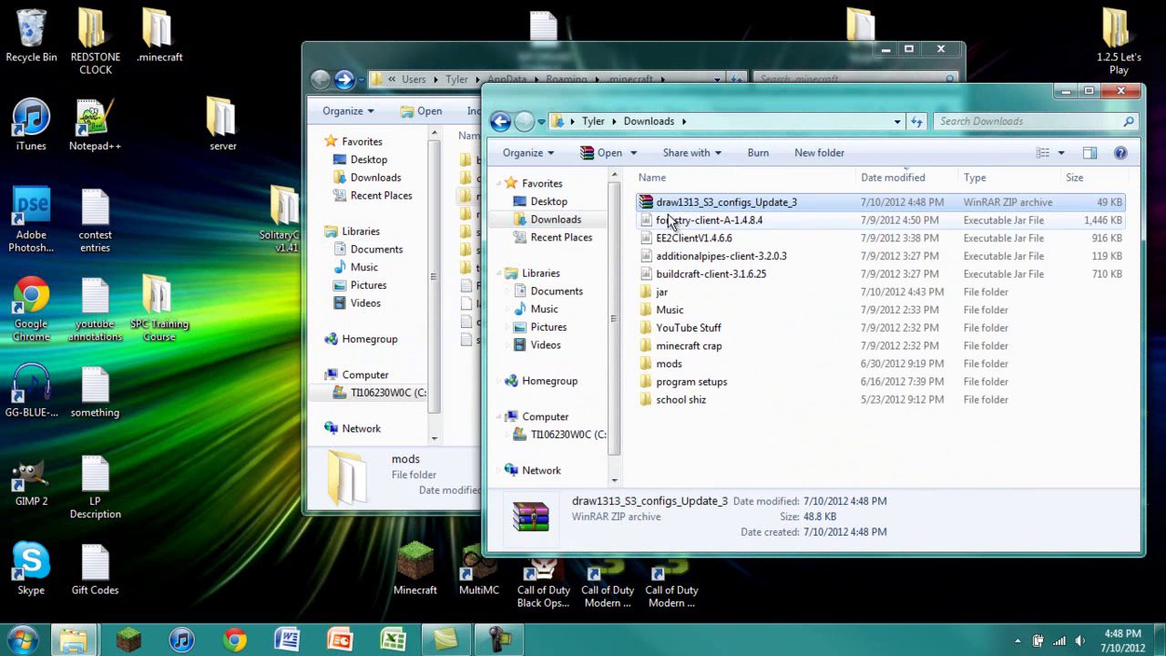
left_click_drag(705, 100, 863, 82)
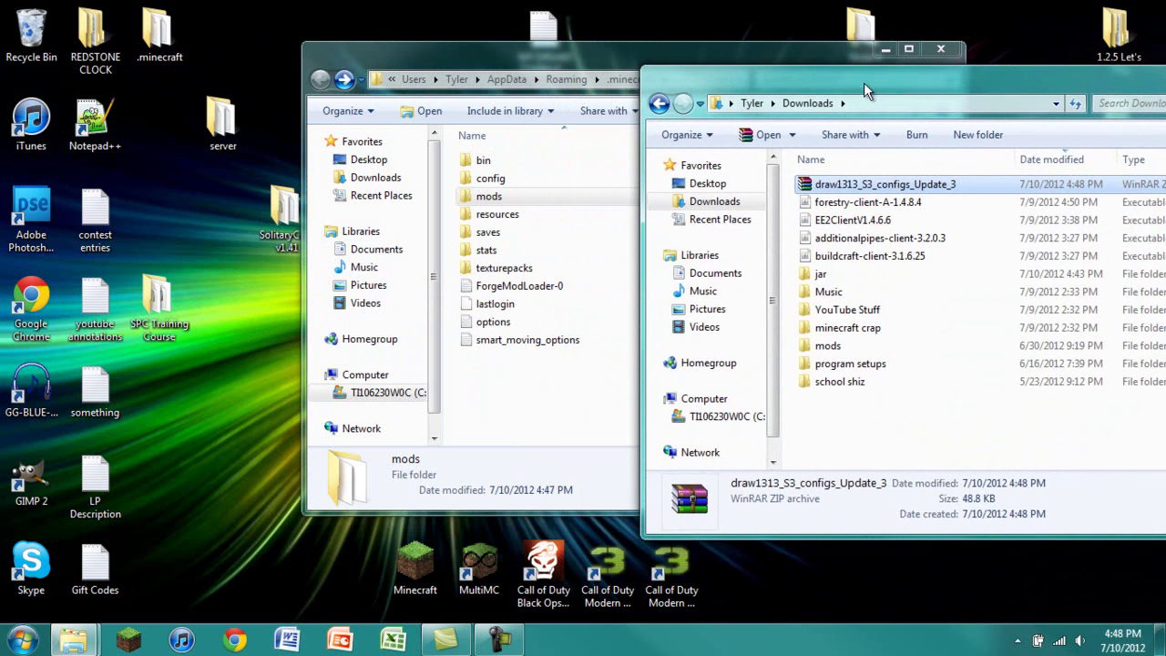
Open draw1313_S3_configs_Update_3 in WinRAR, dismiss the licence reminder and place the archive window beside the .minecraft folder.
double_click(804, 187)
left_click_drag(441, 127, 951, 136)
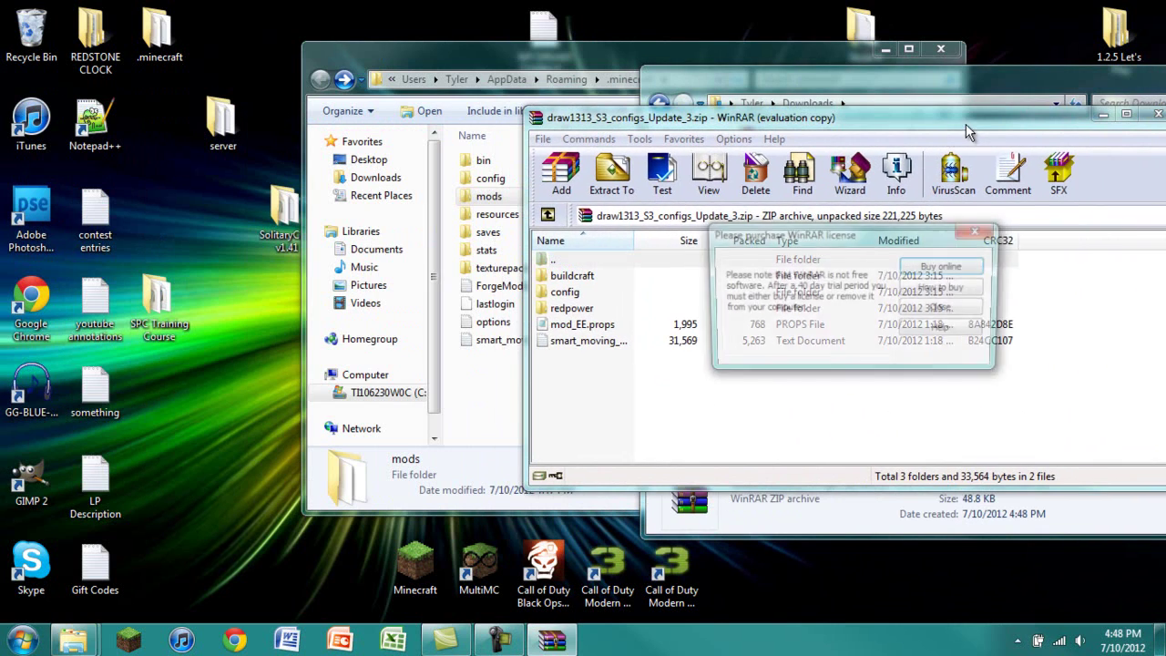
left_click(978, 310)
left_click_drag(465, 127, 1101, 171)
Extract the archive's entire contents into .minecraft, merging the config folder and replacing smart_moving_options.txt, and close the archive.
left_click_drag(853, 458, 782, 331)
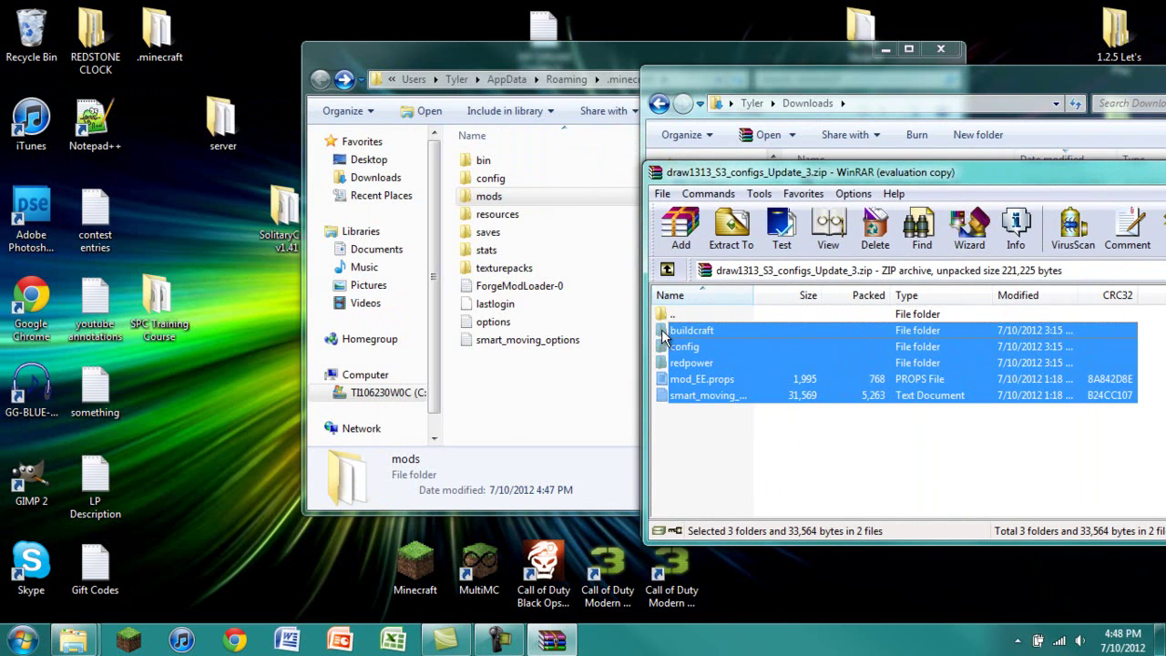
left_click_drag(528, 377, 528, 377)
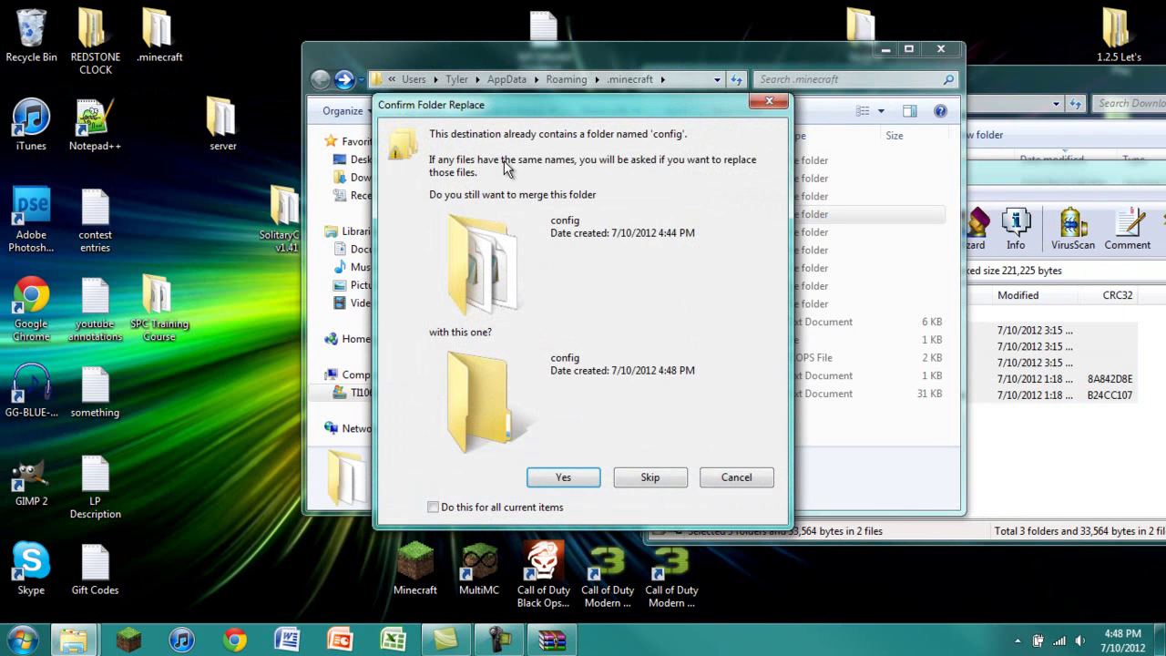
left_click(571, 484)
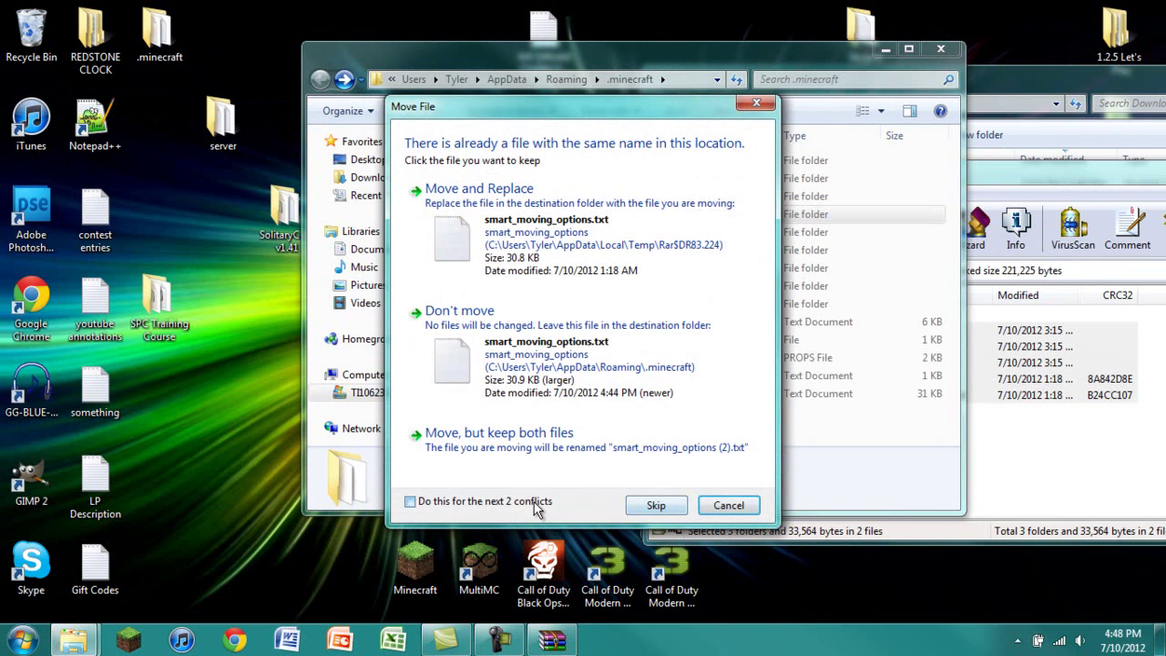
left_click(539, 248)
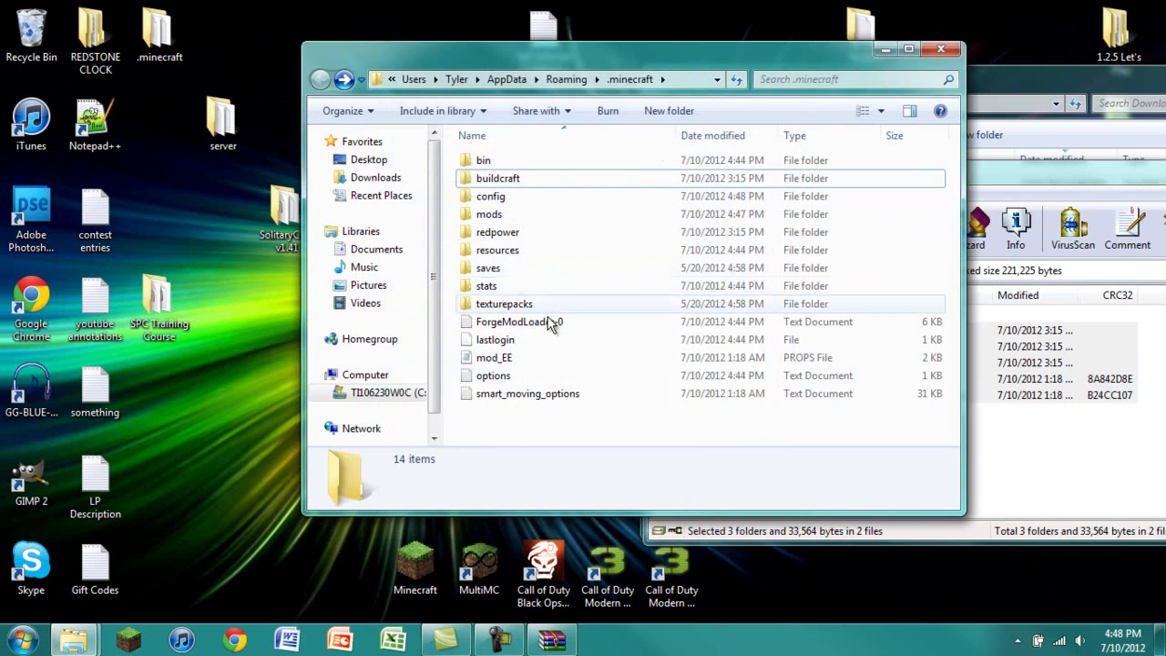
left_click(1110, 448)
left_click_drag(1096, 149, 797, 149)
left_click(931, 148)
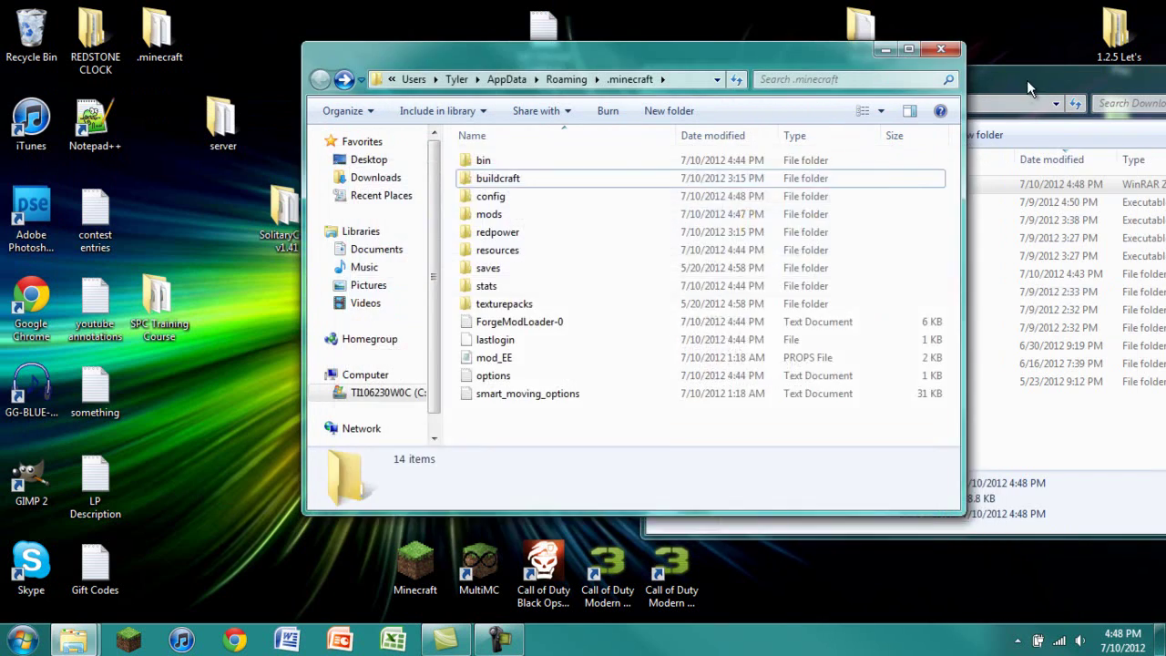
Close the Downloads and .minecraft folder windows, and launch Minecraft with the remembered login.
left_click_drag(1026, 79, 735, 74)
left_click(985, 69)
left_click(940, 48)
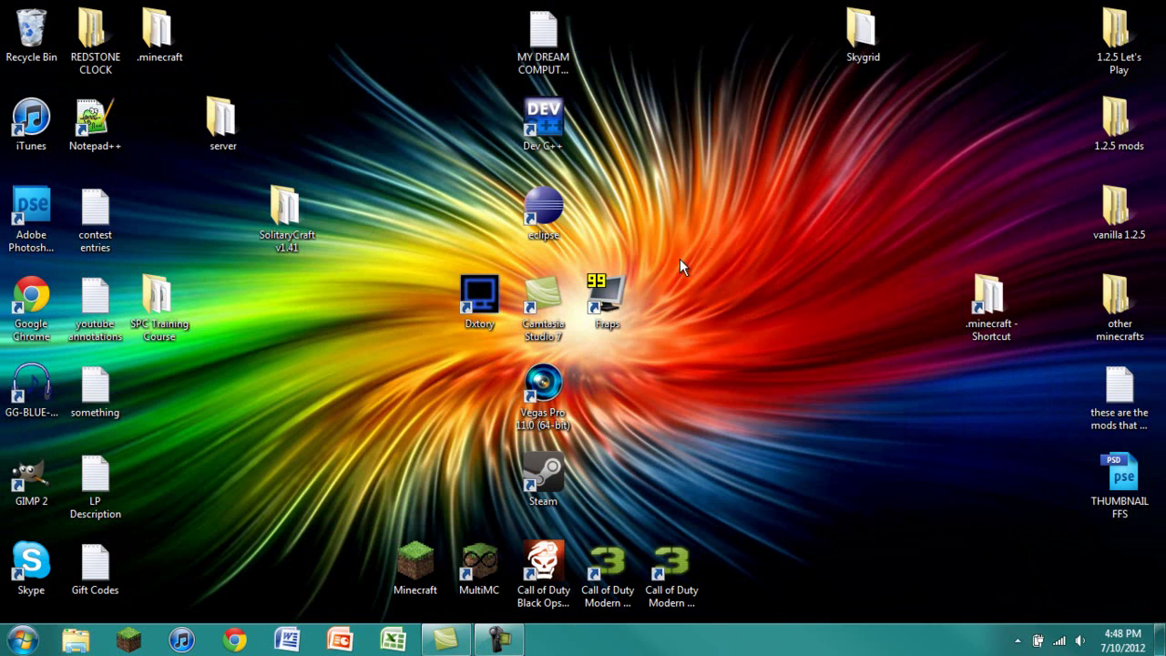
left_click(421, 574)
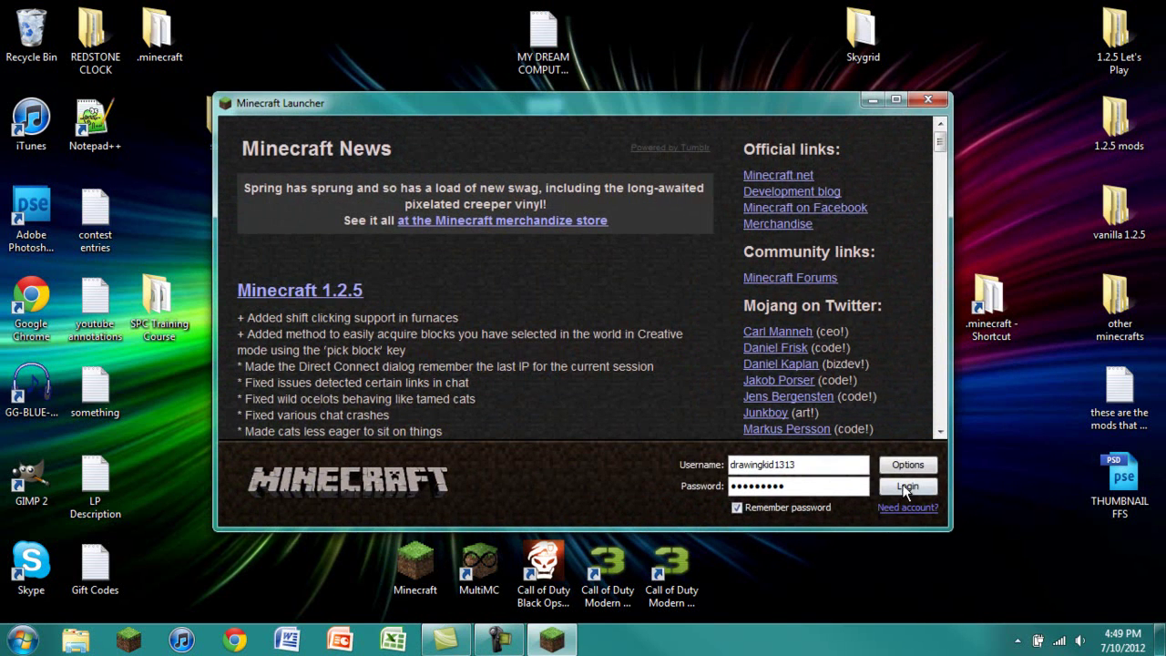
left_click(906, 488)
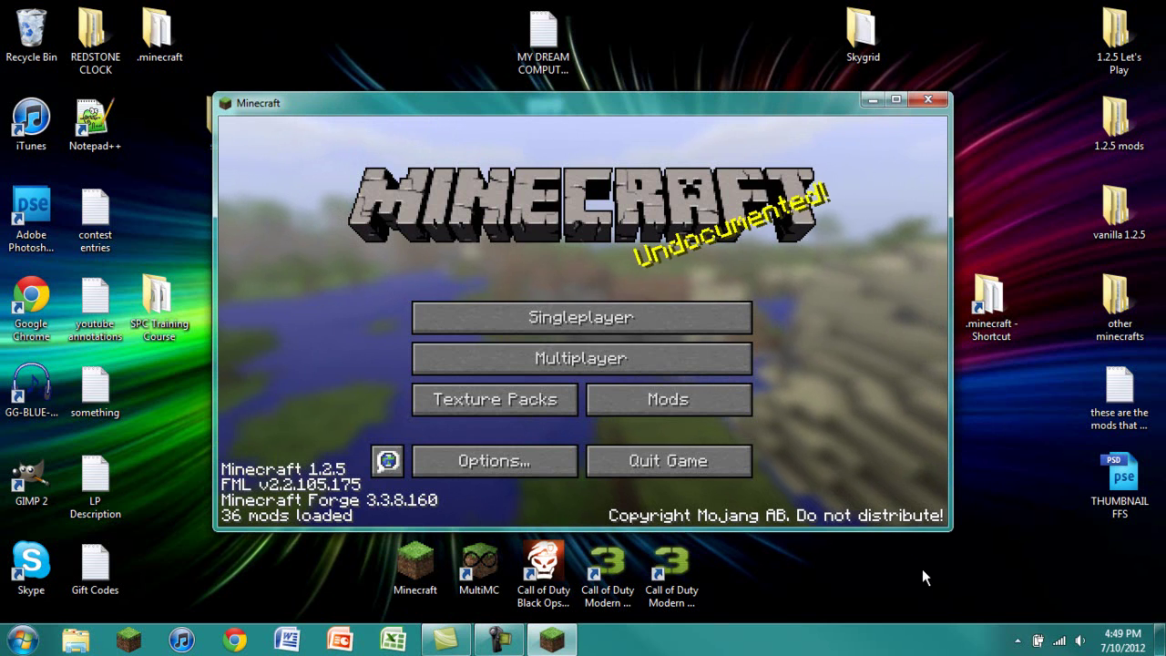
Create a new singleplayer world named New World in Survival mode.
left_click(688, 310)
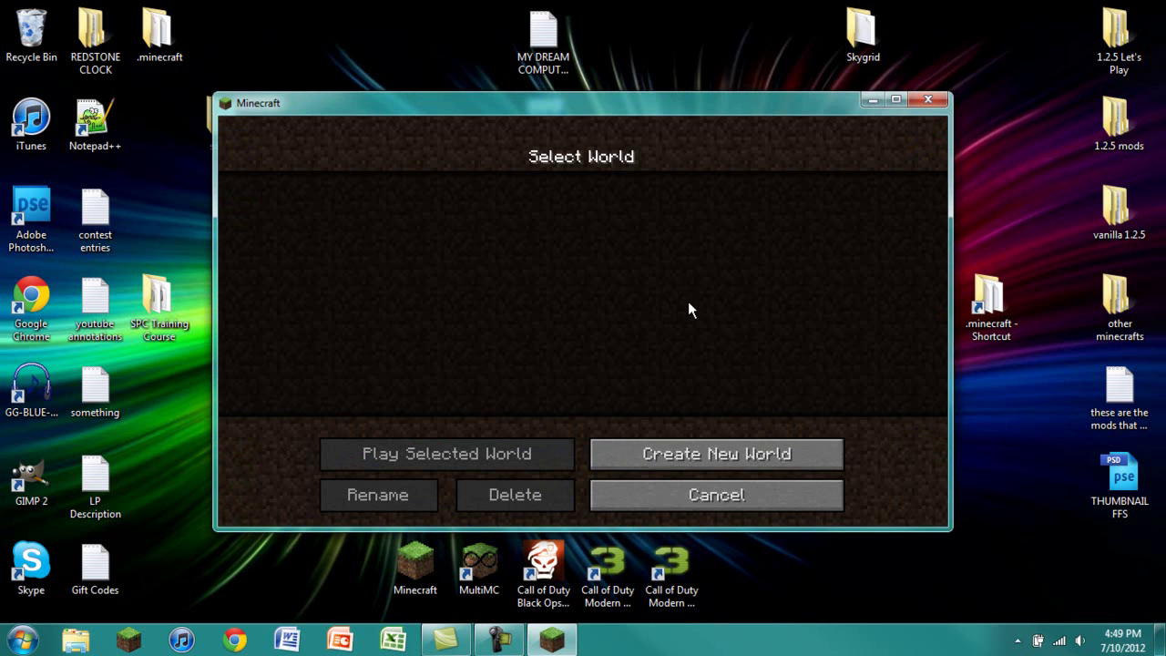
left_click(682, 454)
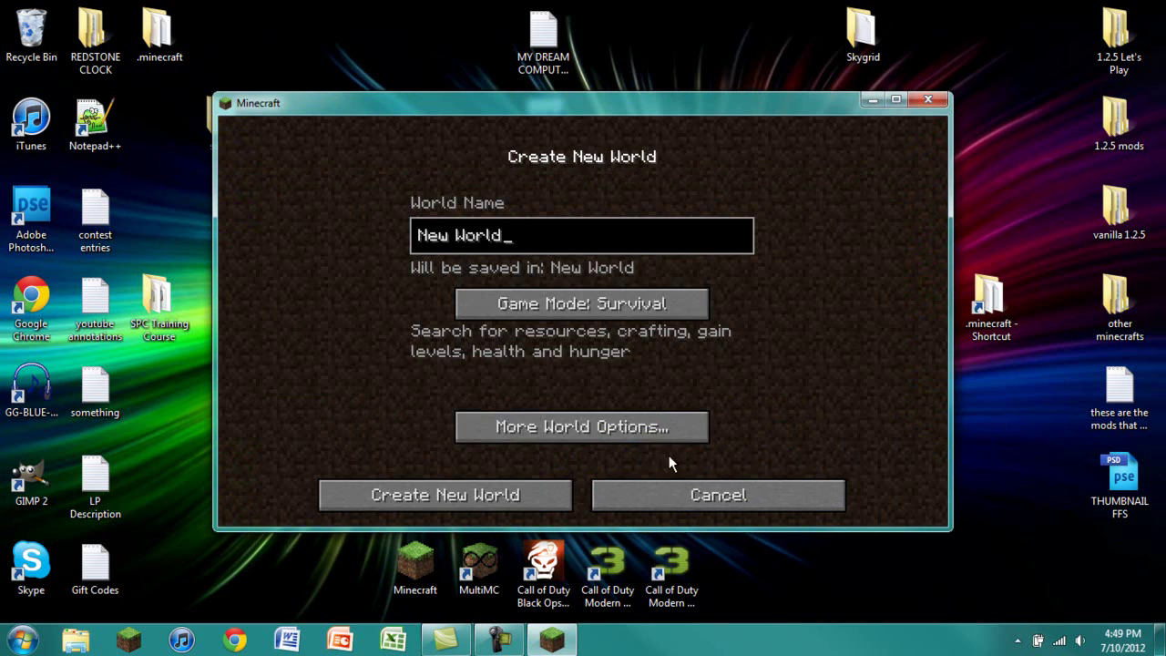
left_click(578, 310)
left_click(577, 310)
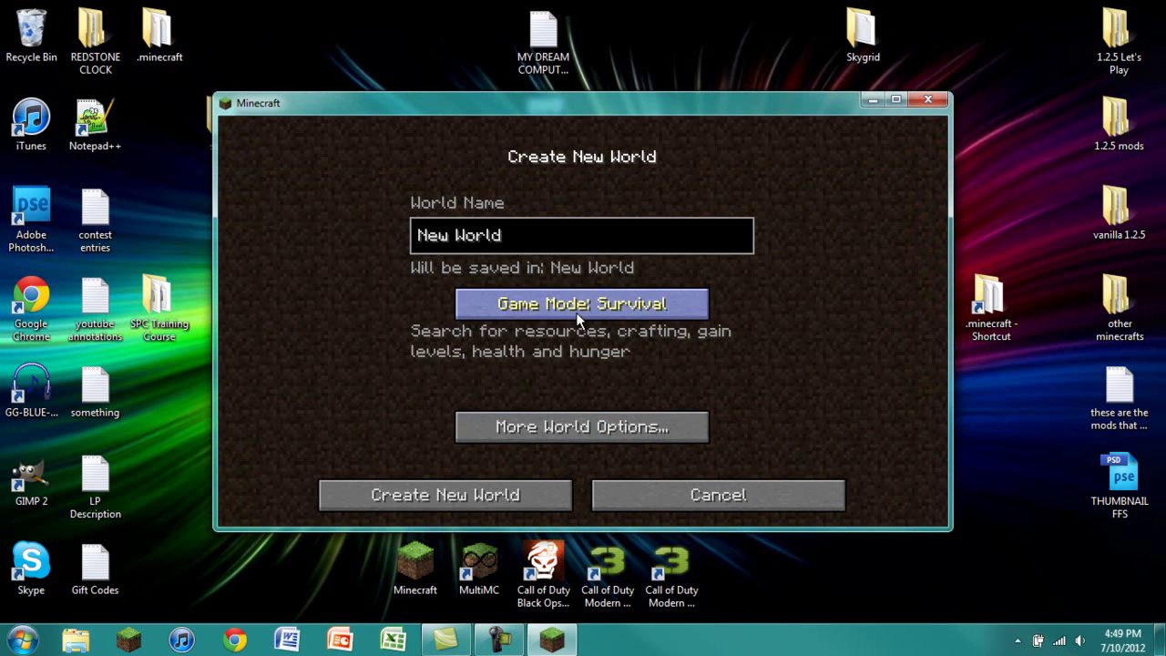
left_click(510, 499)
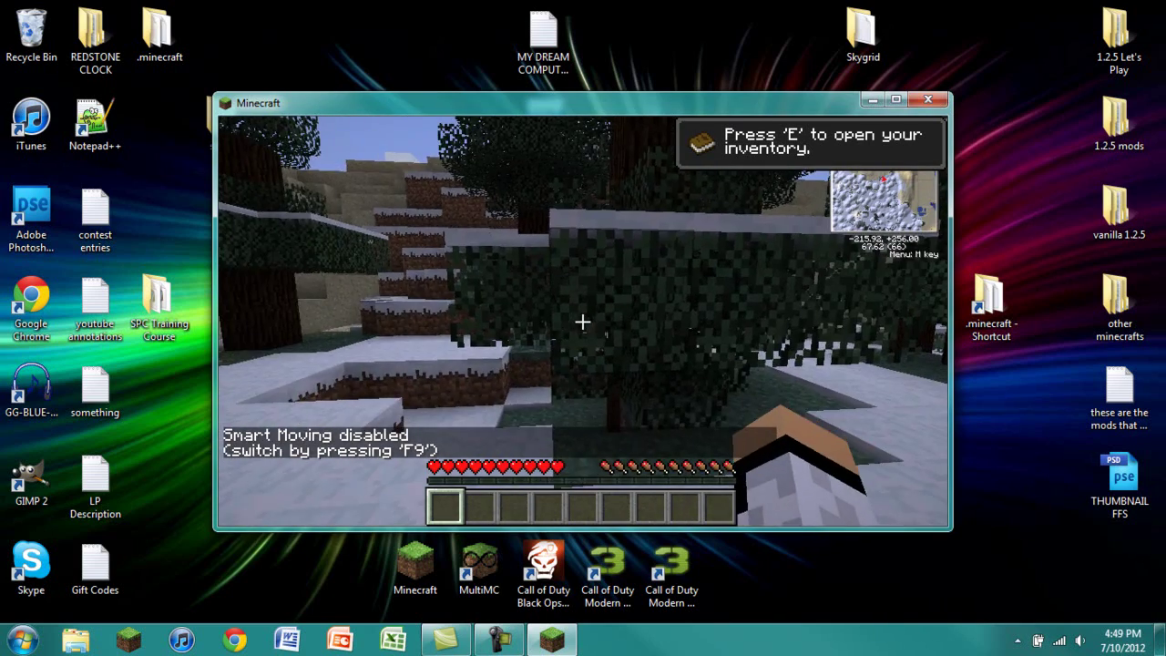
Free the cursor through the inventory, maximize the game window and return to the world.
key("e")
double_click(594, 106)
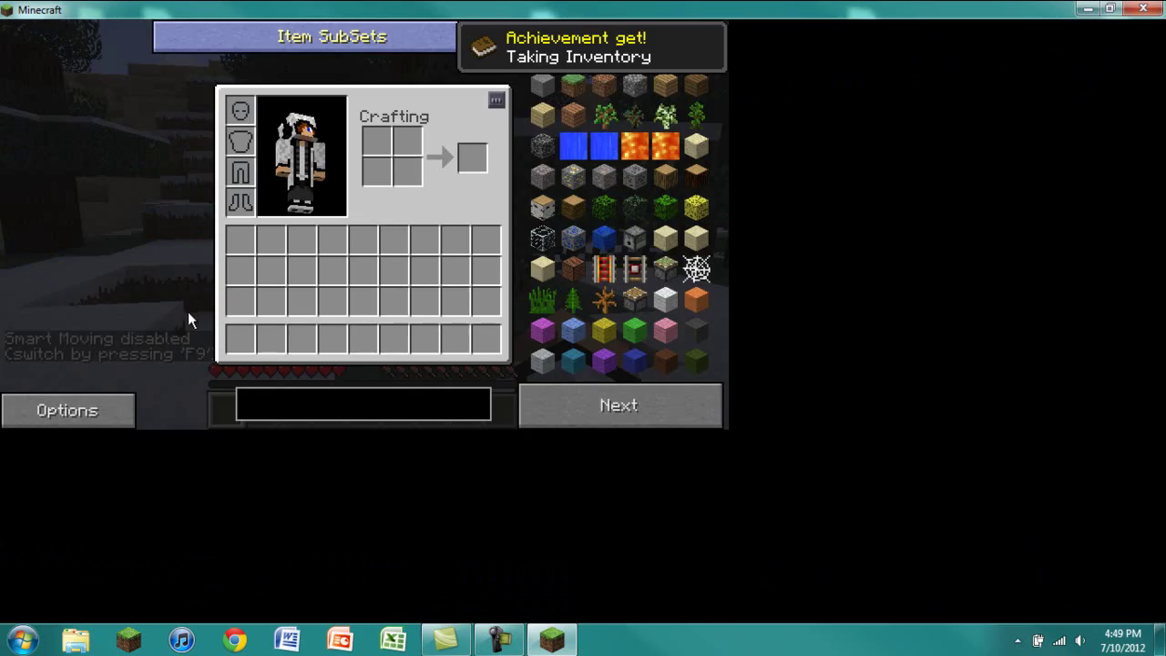
key("e")
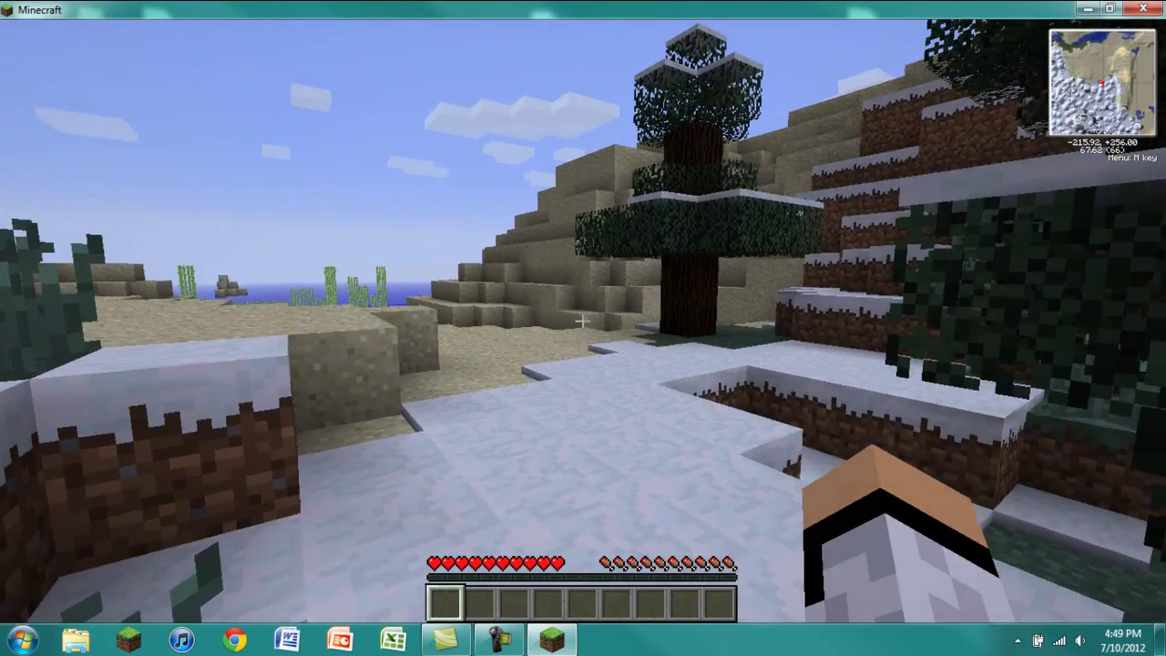
Walk around the snowy forest near the spawn point to look over the generated world.
key("w")
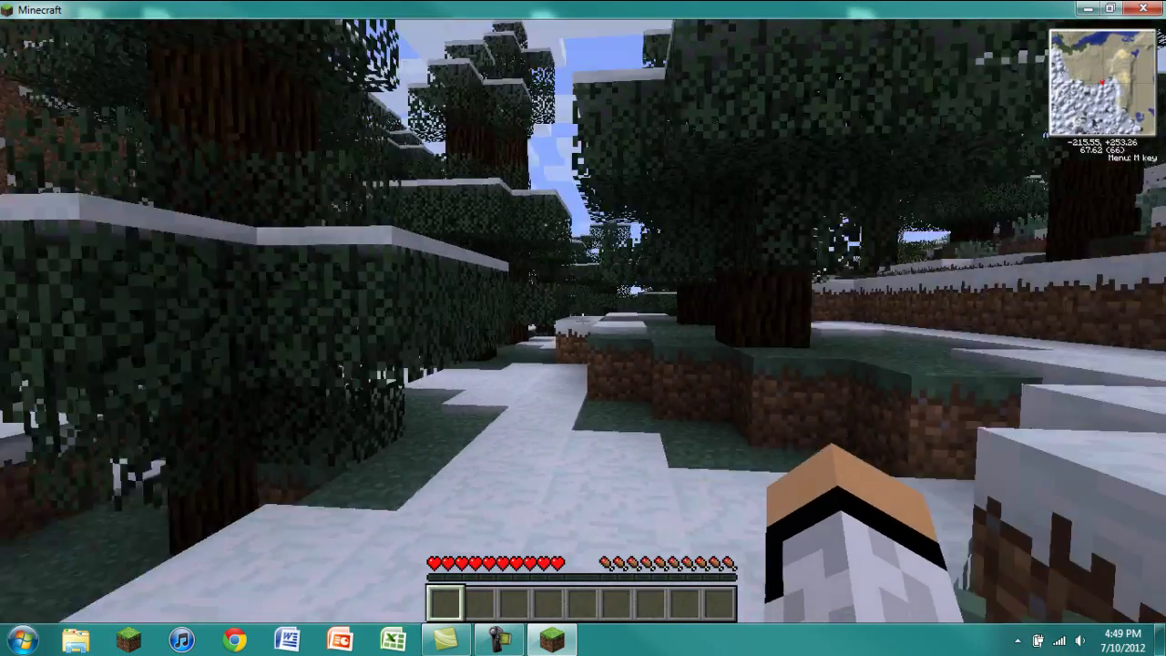
key("w")
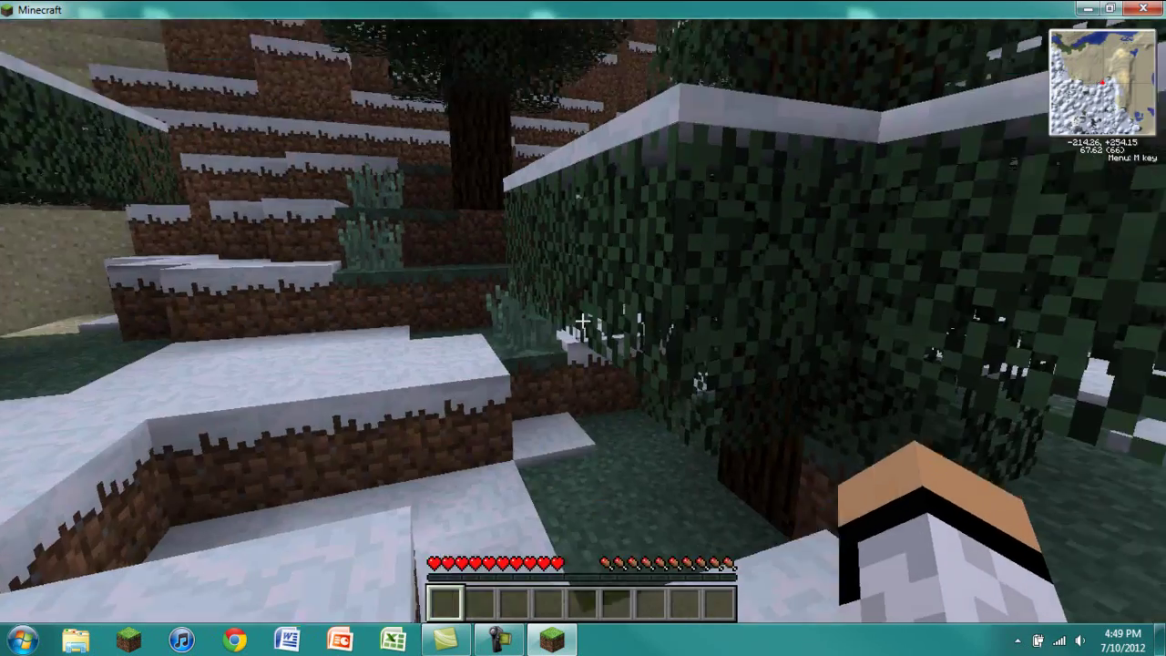
key("w")
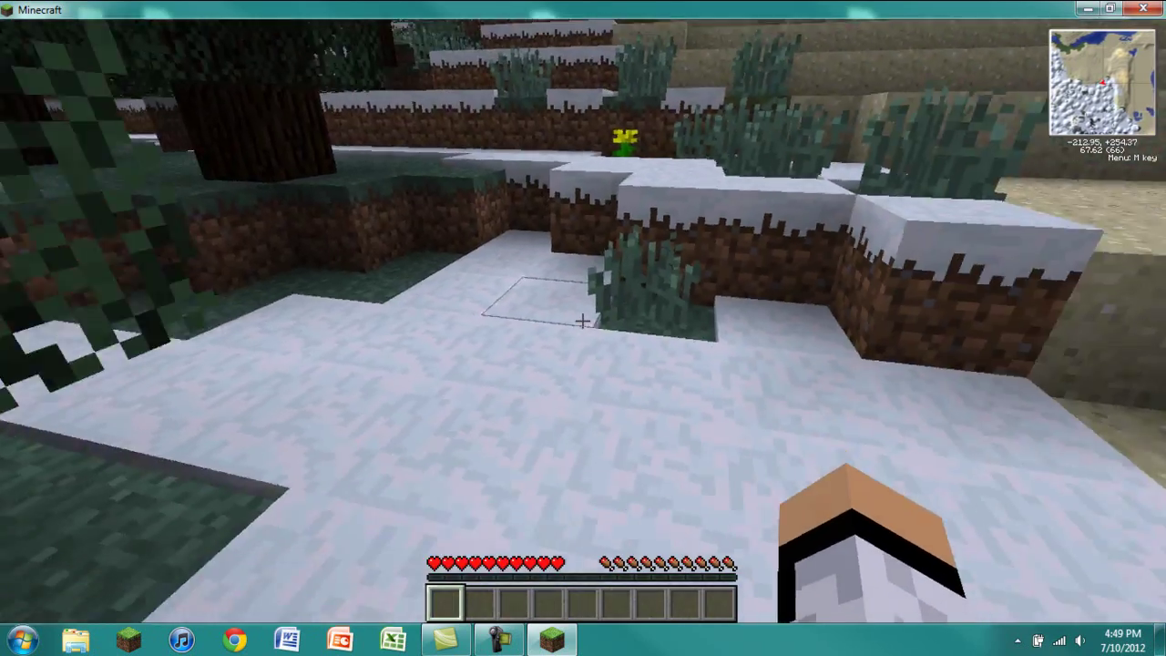
key("w")
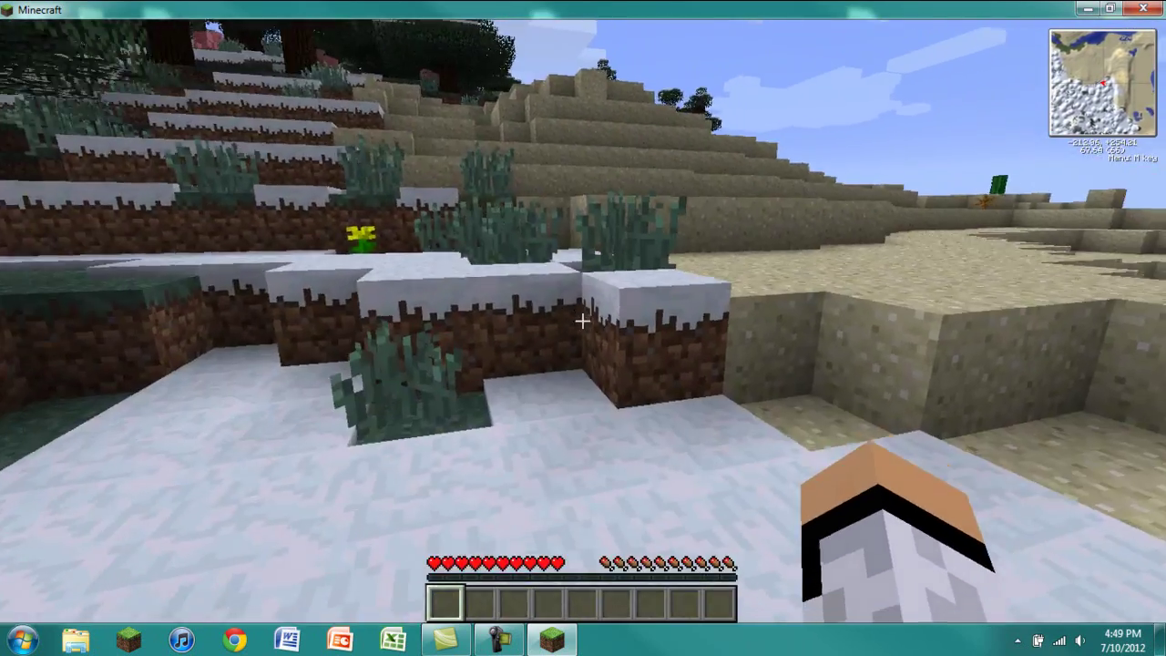
Page through the inventory's item list up to page 16 to examine the modded blocks and items, and close the inventory.
key("e")
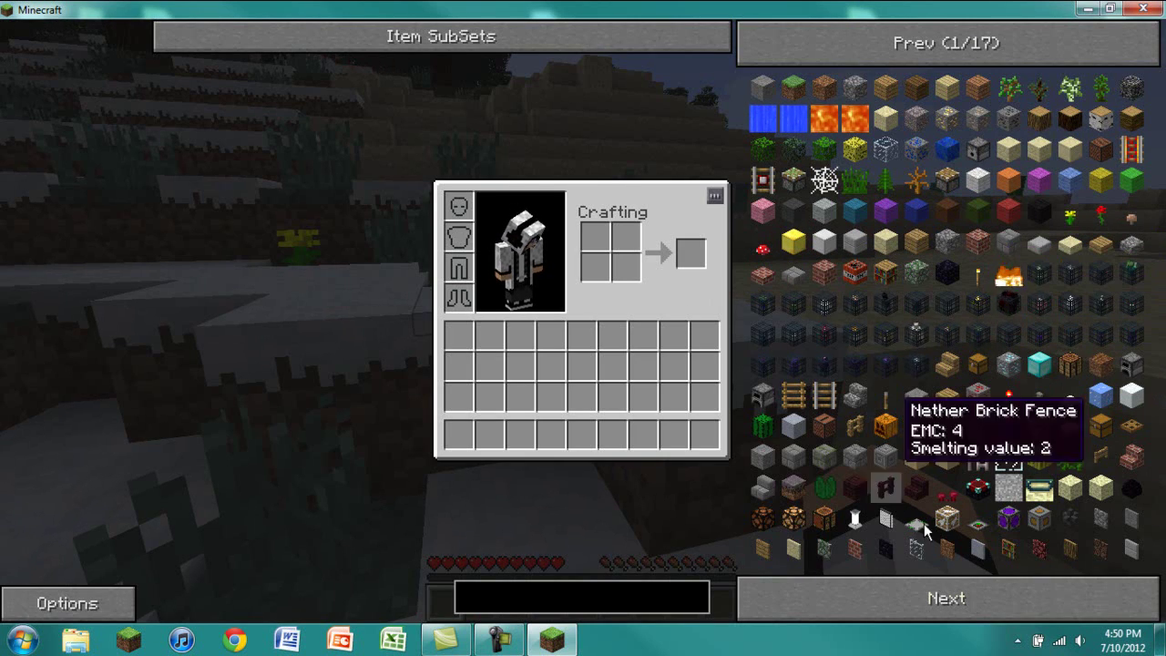
left_click(1021, 592)
left_click(1023, 592)
left_click(1023, 592)
left_click(1023, 592)
left_click(1023, 592)
left_click(1023, 592)
left_click(1023, 592)
left_click(1023, 593)
left_click(1023, 592)
left_click(1023, 592)
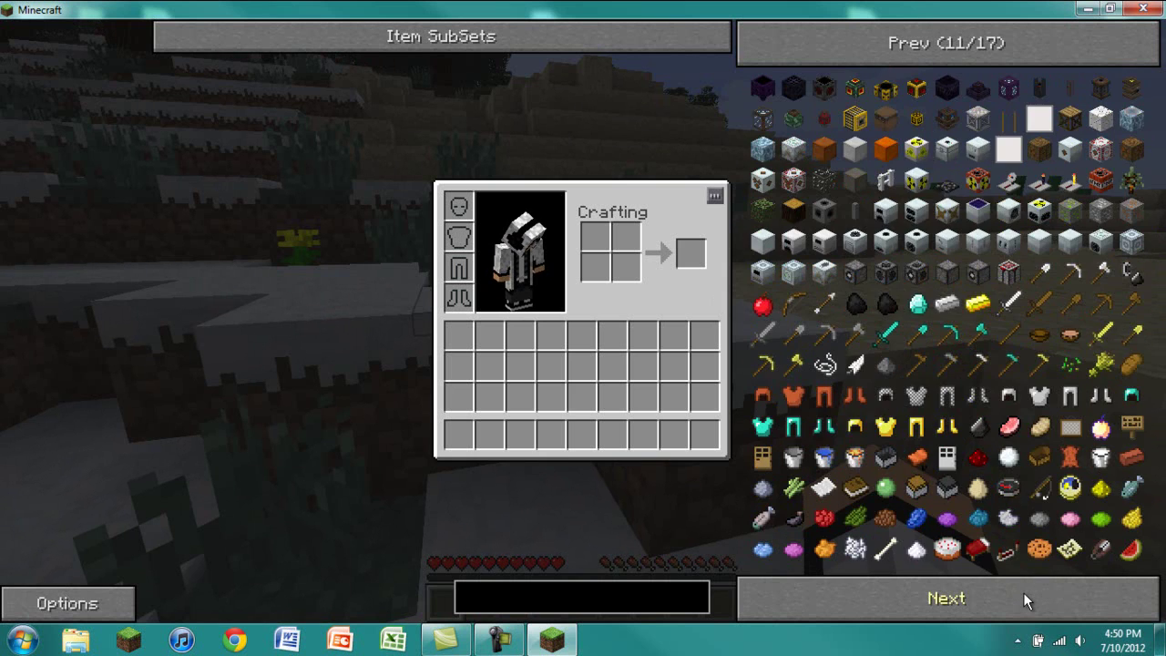
left_click(889, 56)
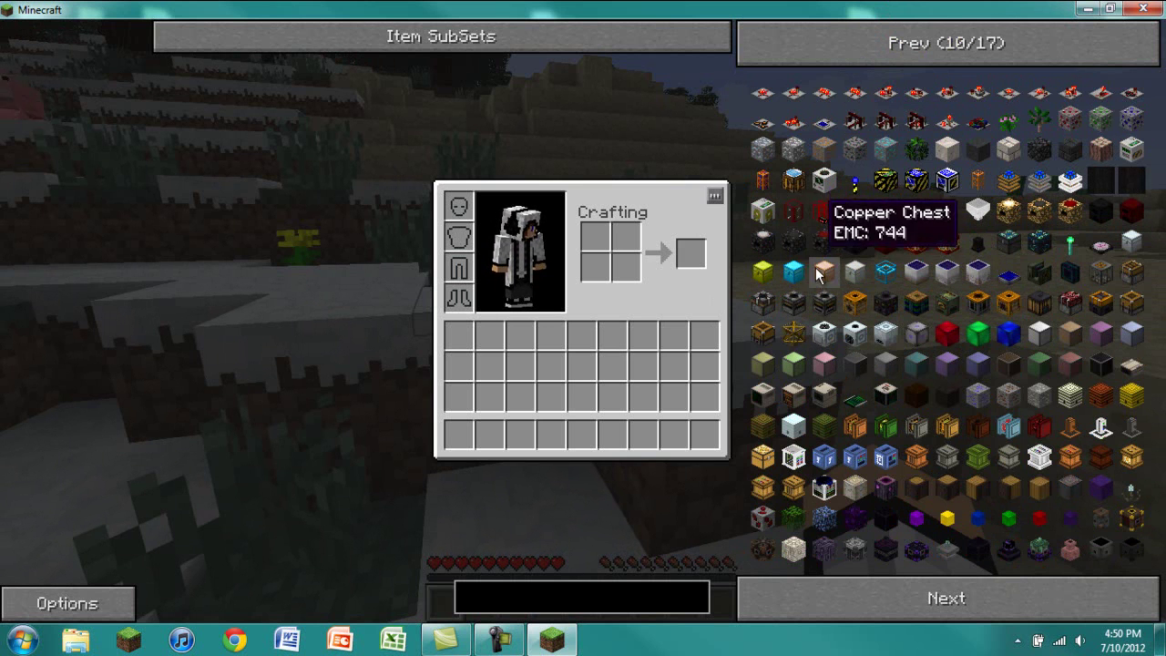
left_click(932, 605)
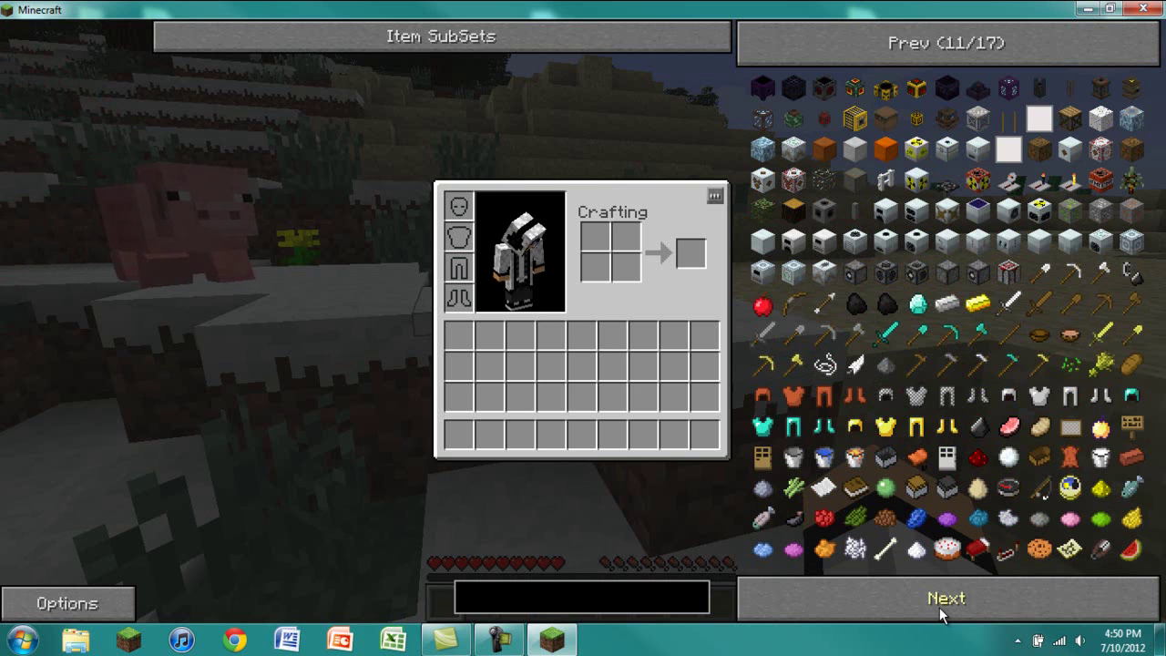
left_click(940, 613)
left_click(939, 613)
left_click(939, 613)
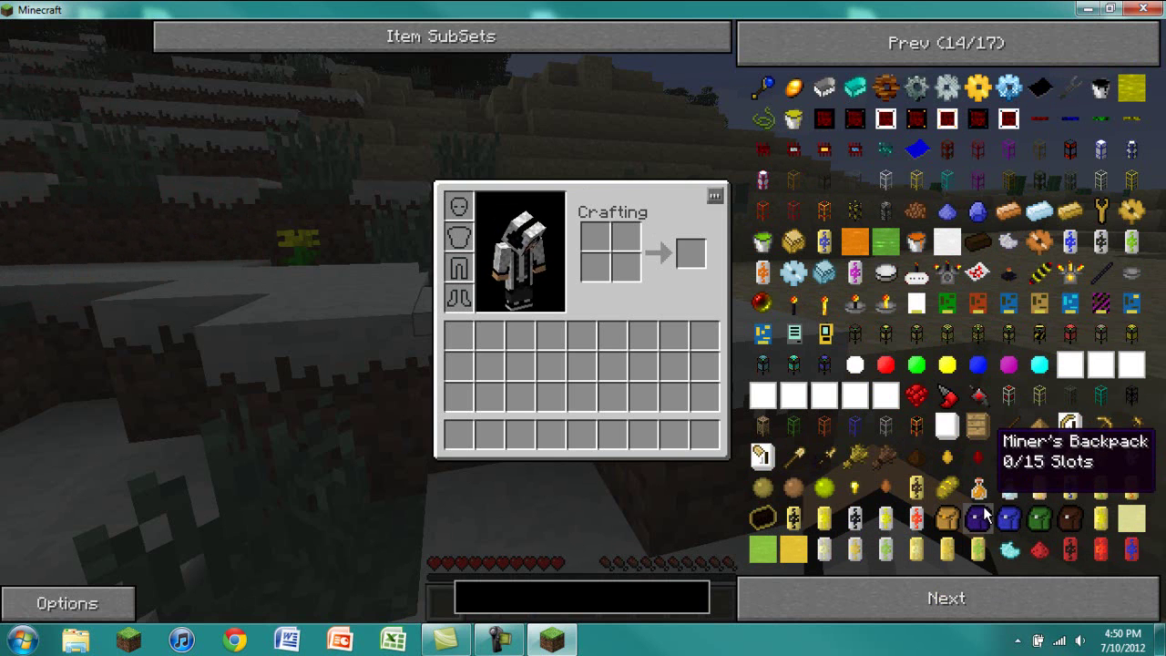
left_click(950, 603)
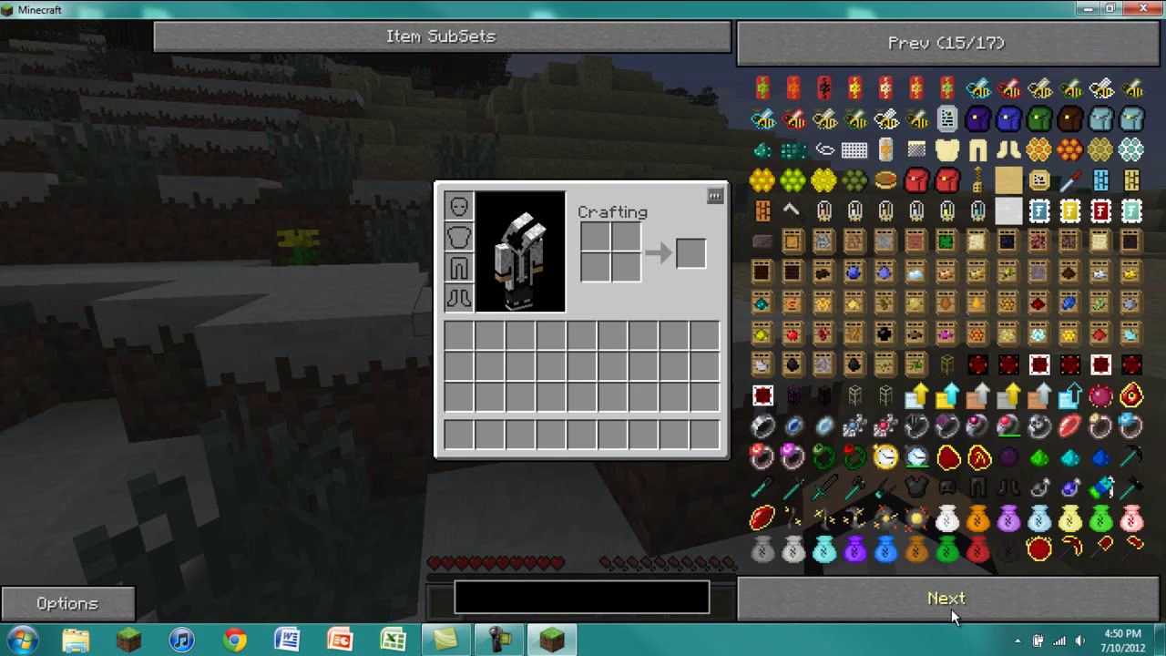
left_click(952, 611)
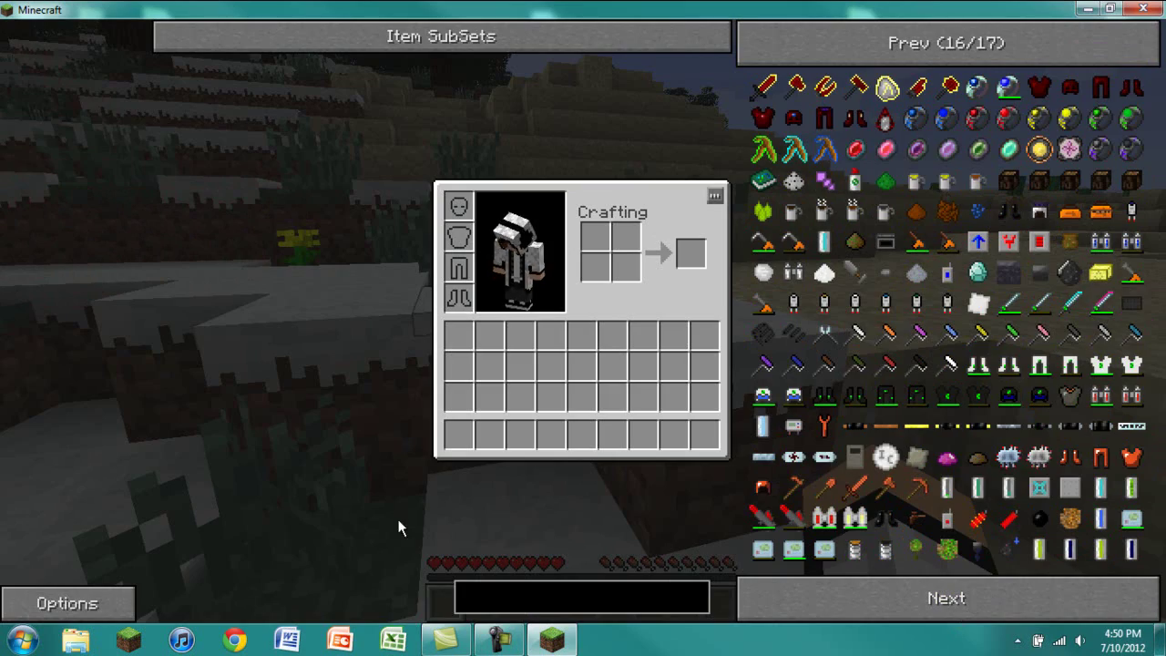
key("e")
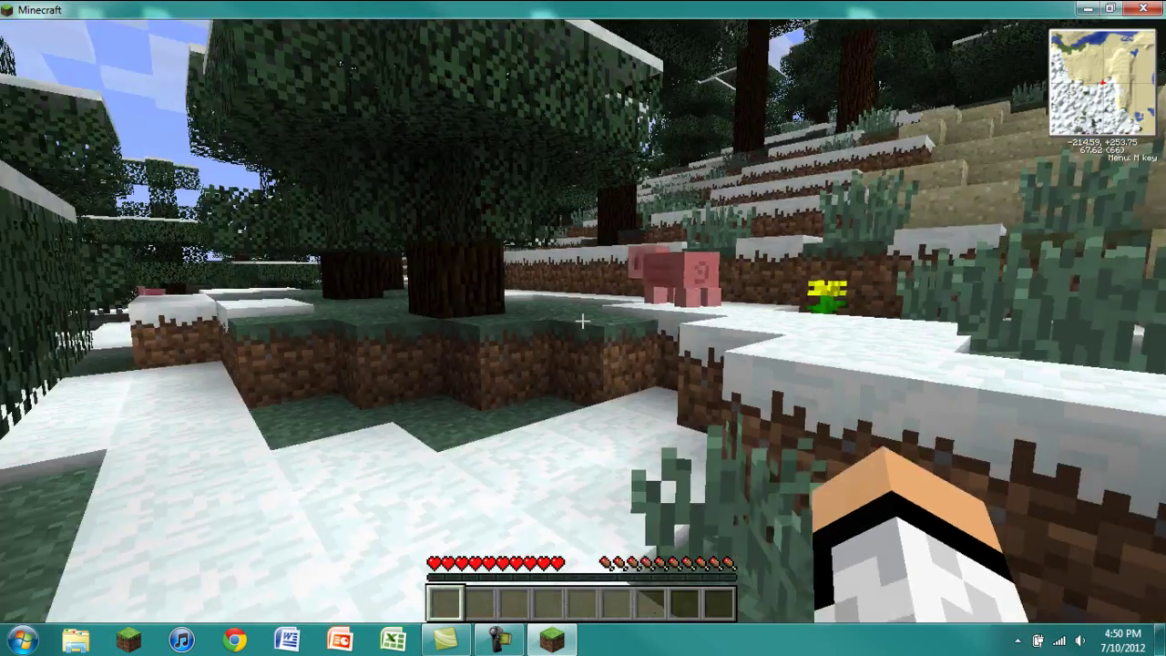